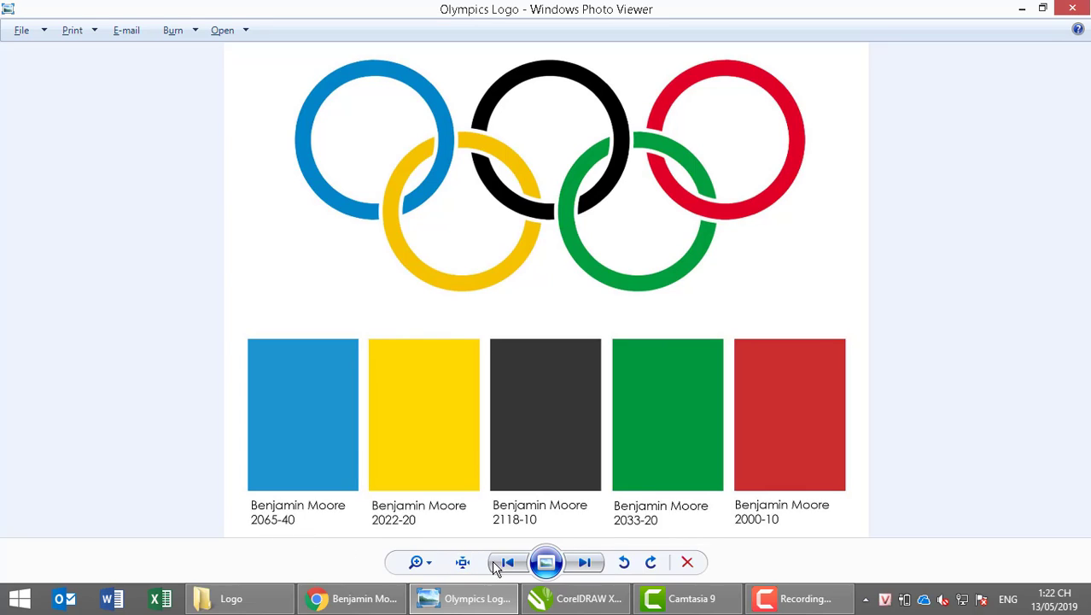
- Switch to CorelDRAW and examine the colour codes on the swatches and the Olympic rings above them
left_click(589, 599)
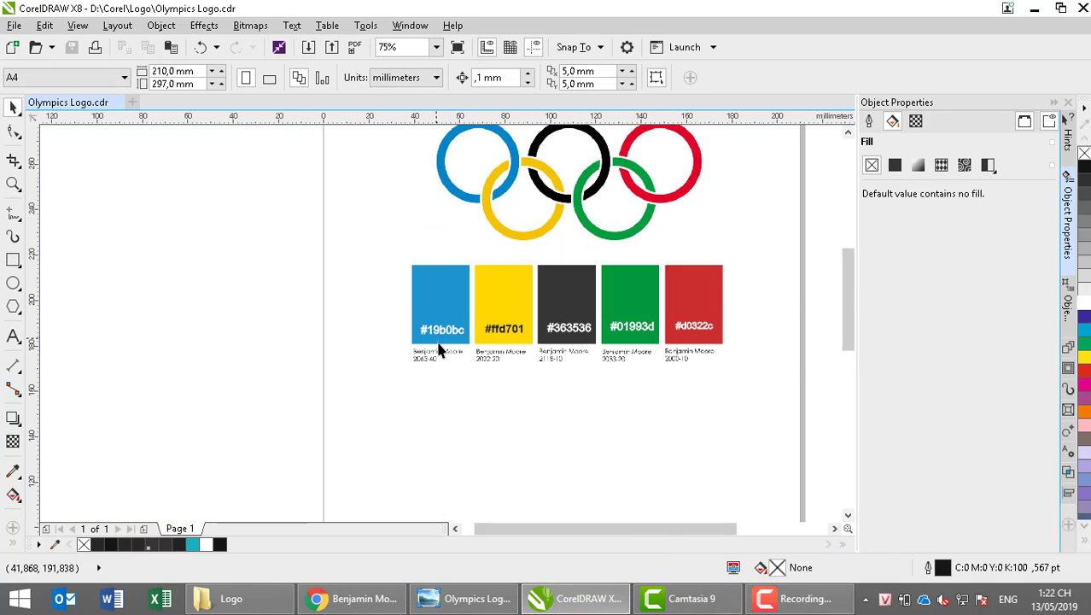
scroll(444, 338, "up", 2)
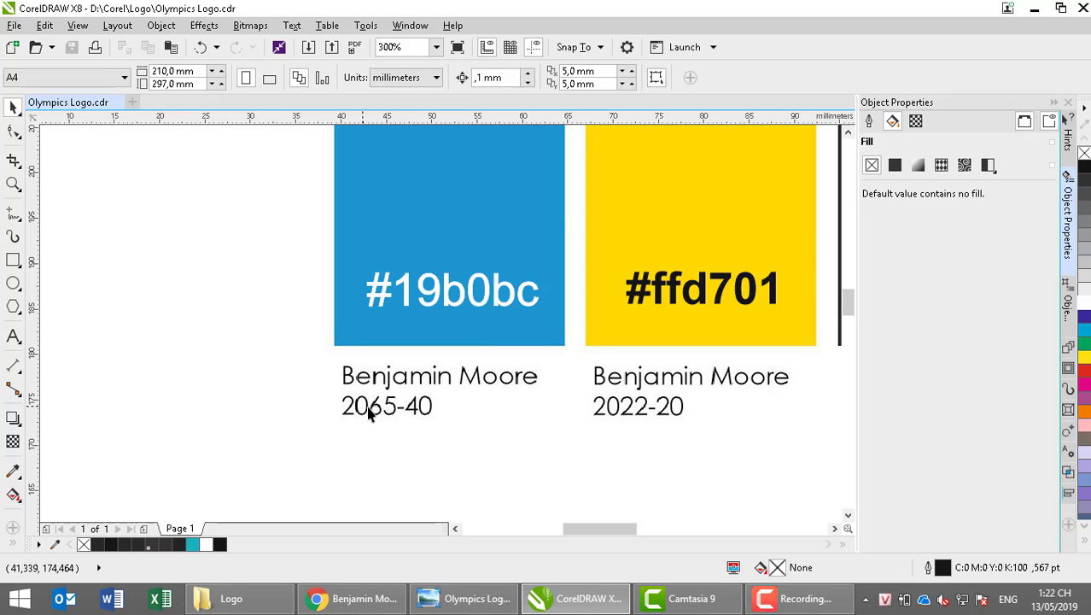
left_click(385, 305)
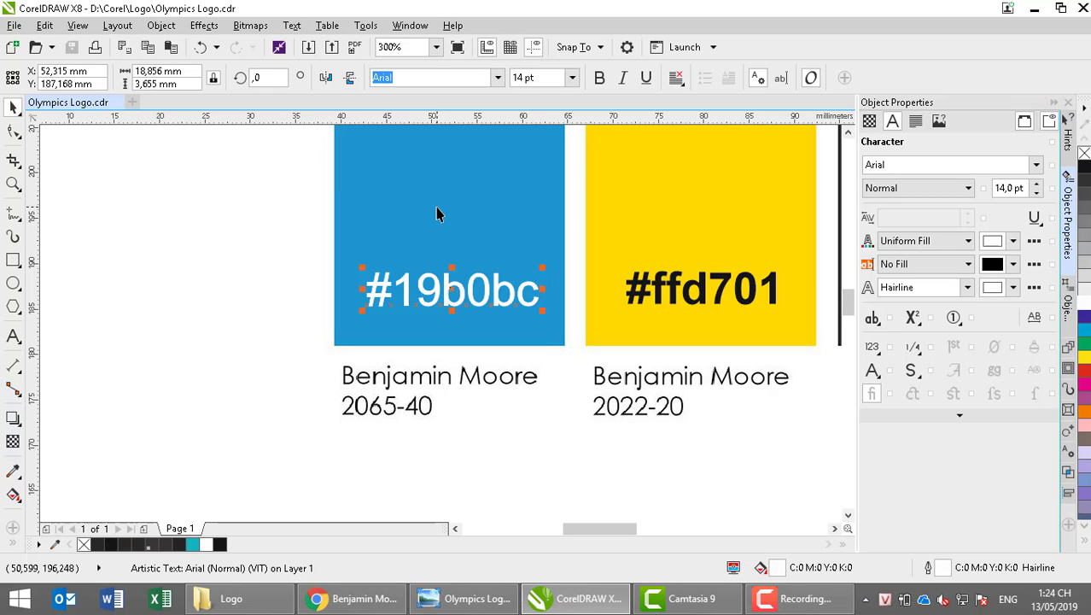
scroll(440, 224, "down", 2)
left_click(502, 384)
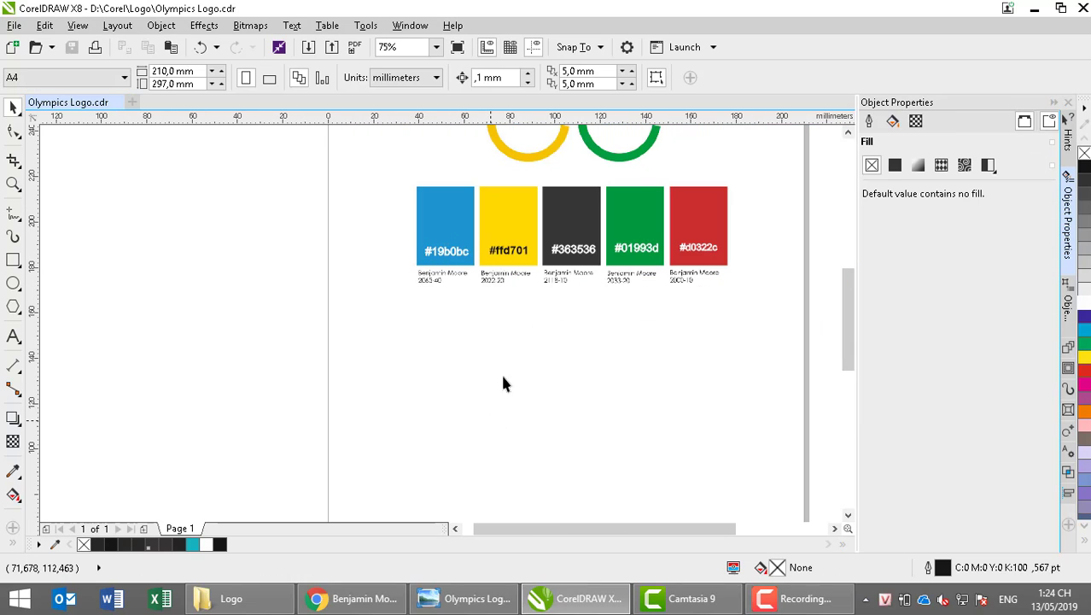
scroll(543, 331, "down", 1)
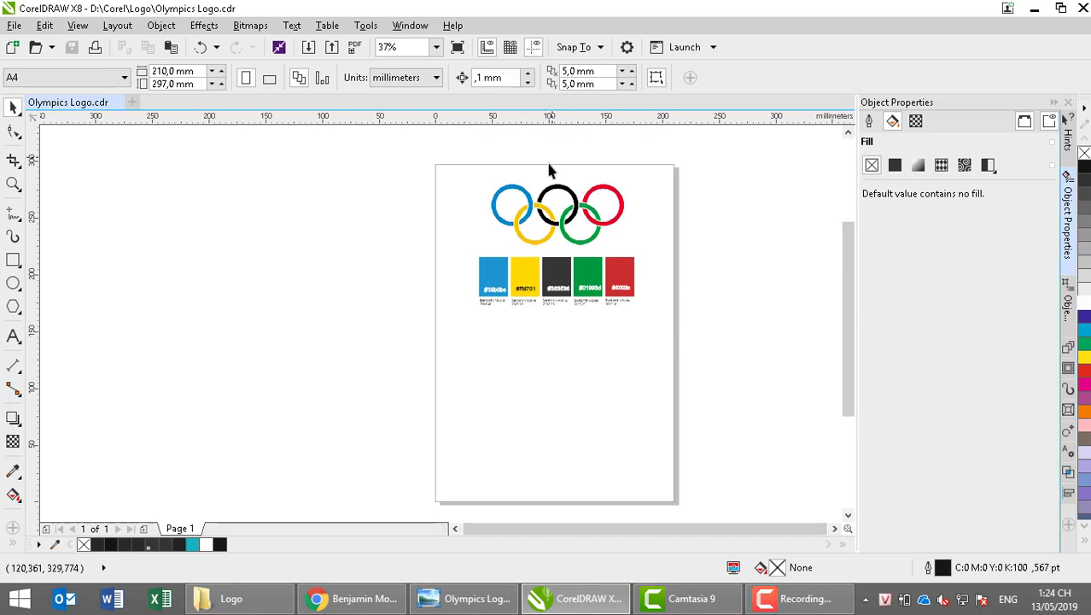
scroll(549, 170, "up", 2)
scroll(537, 187, "up", 1)
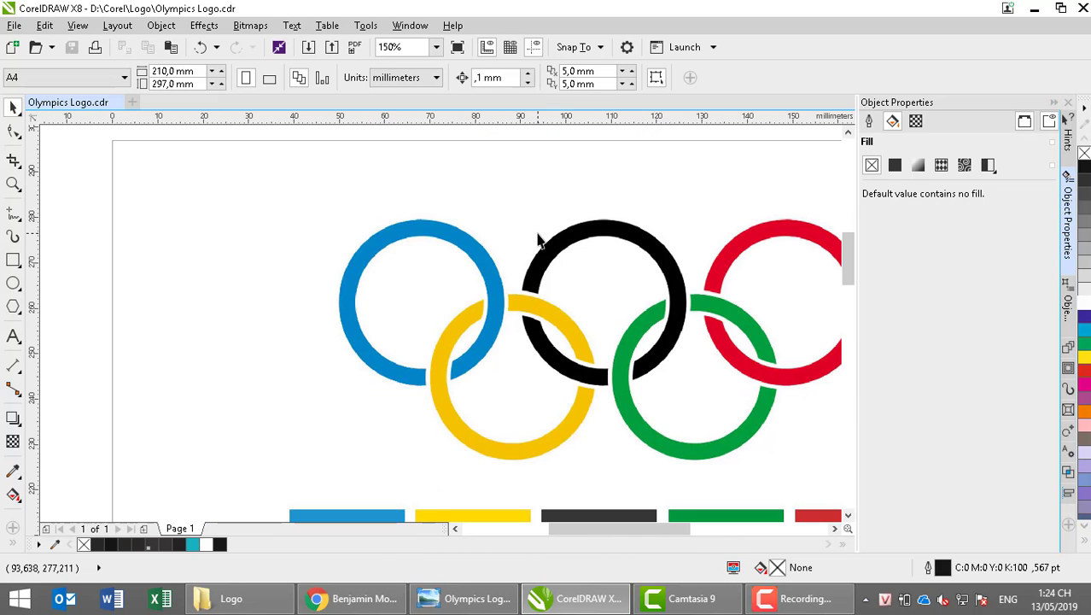
- Draw an unfilled circle about 37 mm in diameter and fit it around the blue ring's outer edge
left_click(13, 283)
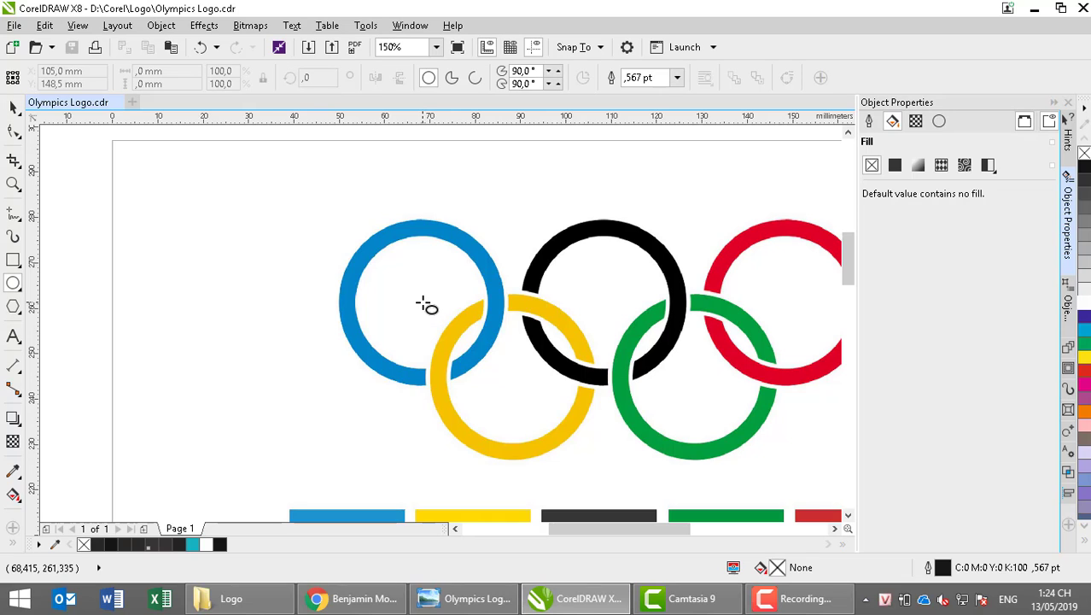
left_click_drag(348, 221, 507, 387)
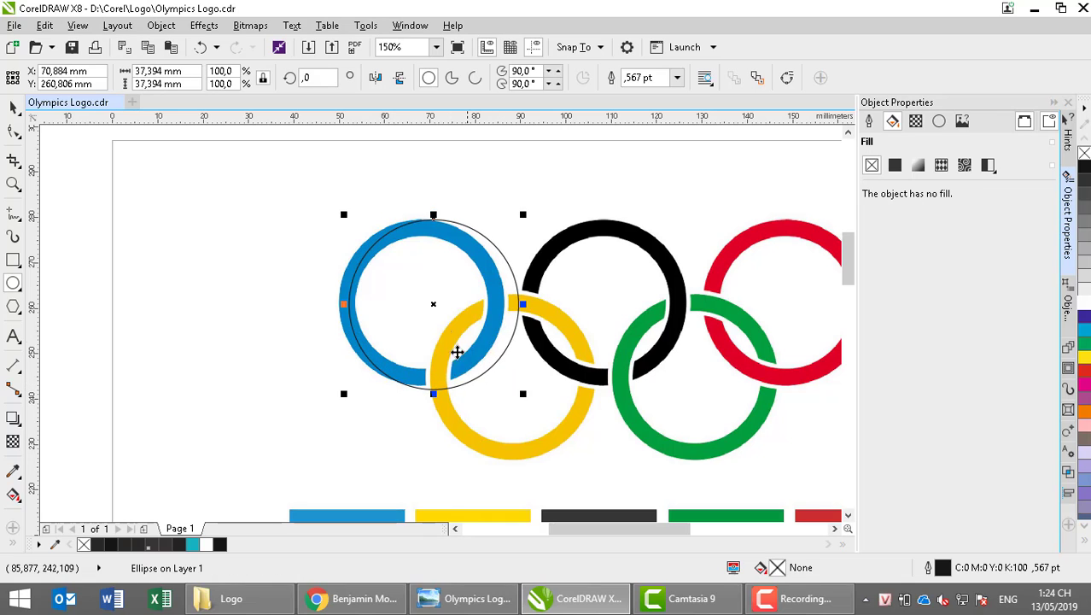
key("space")
left_click_drag(434, 305, 420, 309)
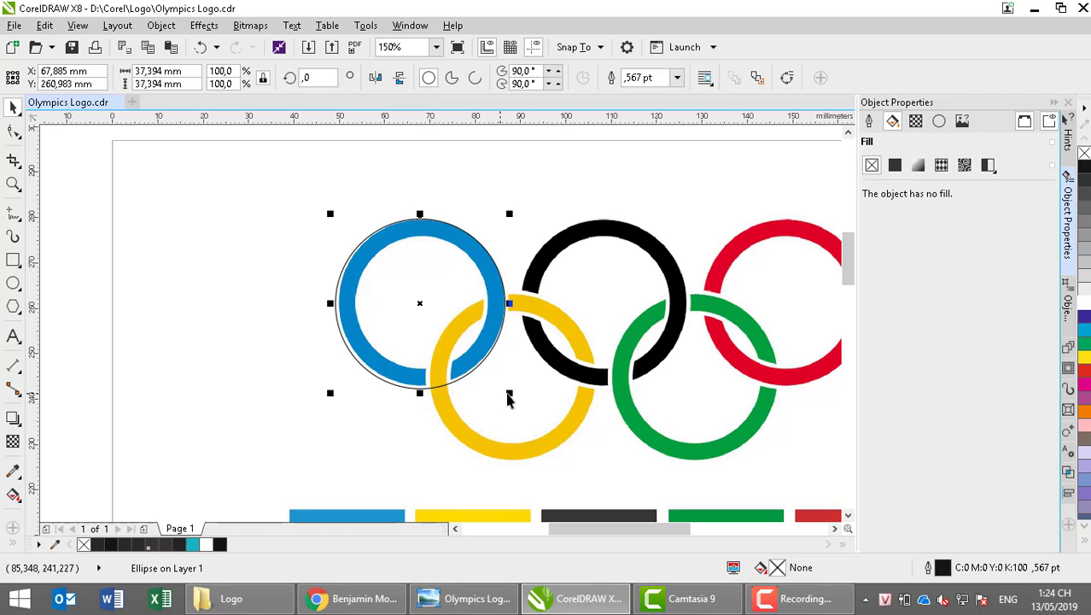
mouse_move(507, 395)
left_mouse_down()
mouse_move(504, 385)
mouse_move(507, 397)
left_mouse_up()
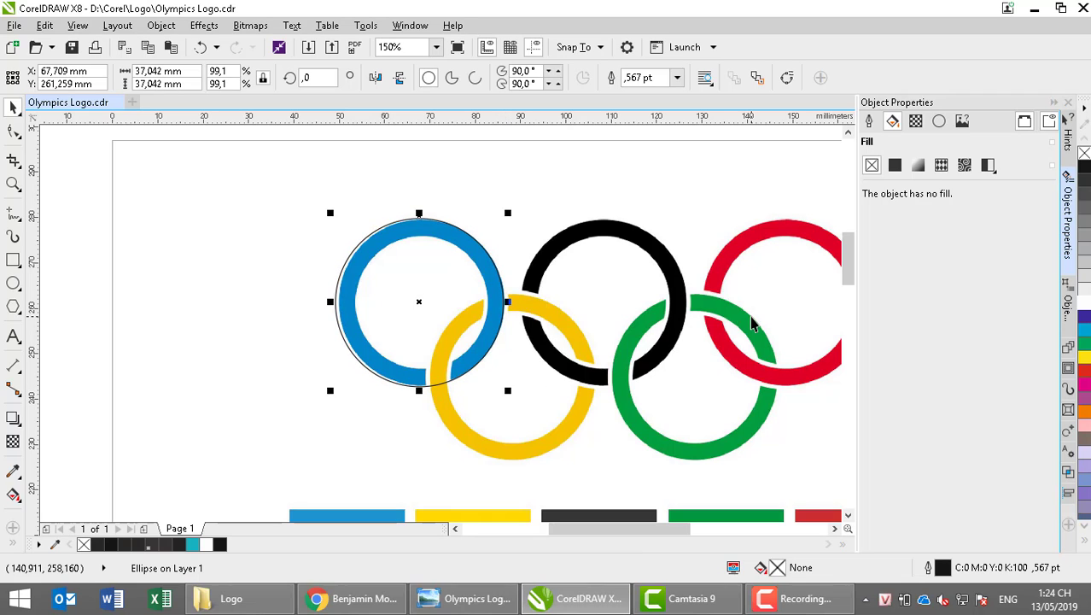
- Nudge the circle about 0.5 mm to the right to align it with the blue ring
key("Right")
key("Right")
key("Right")
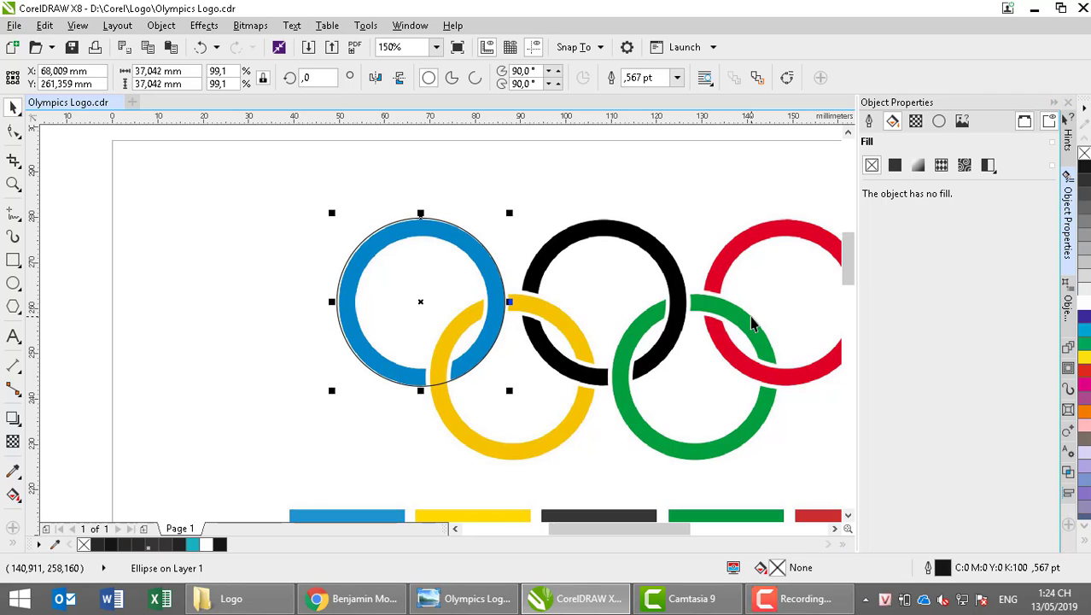
key("Right")
key("Right")
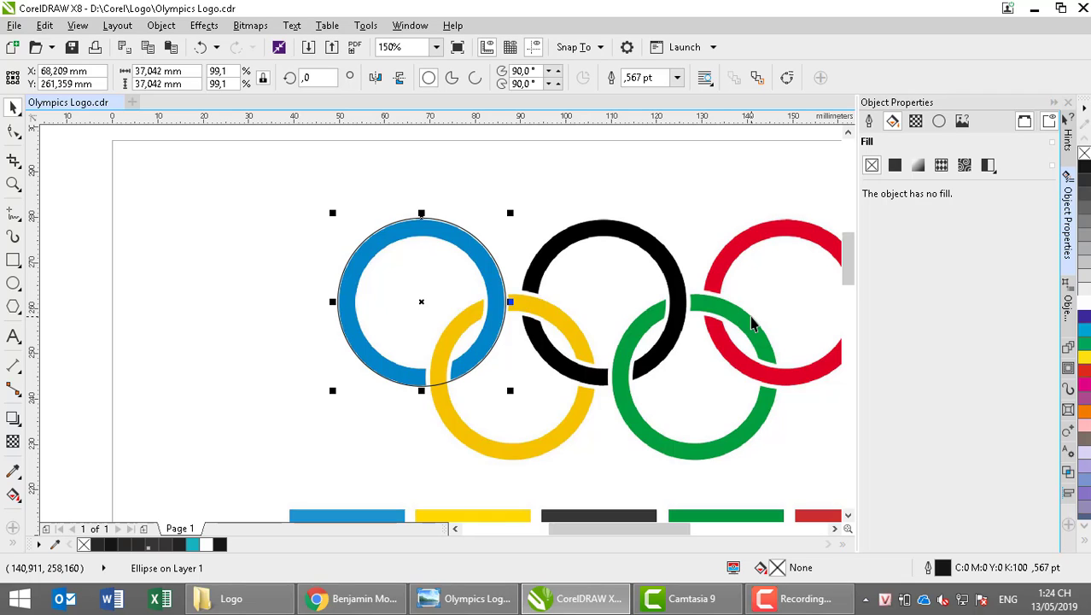
- Set the circle's diameter to 37 mm and nudge it 0.2 mm to the left
left_click(184, 72)
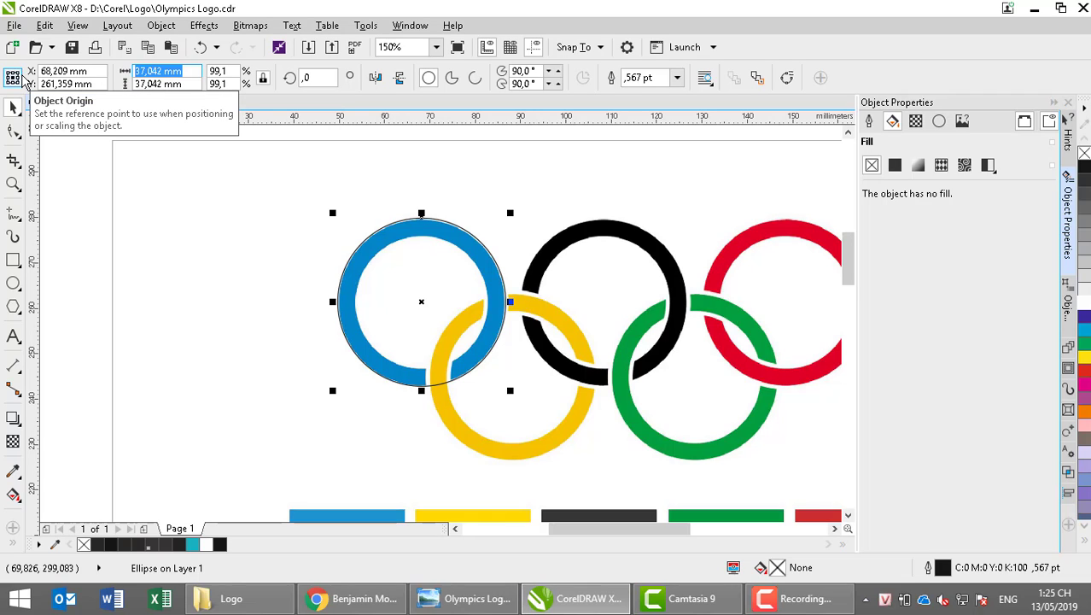
type("37")
key("Return")
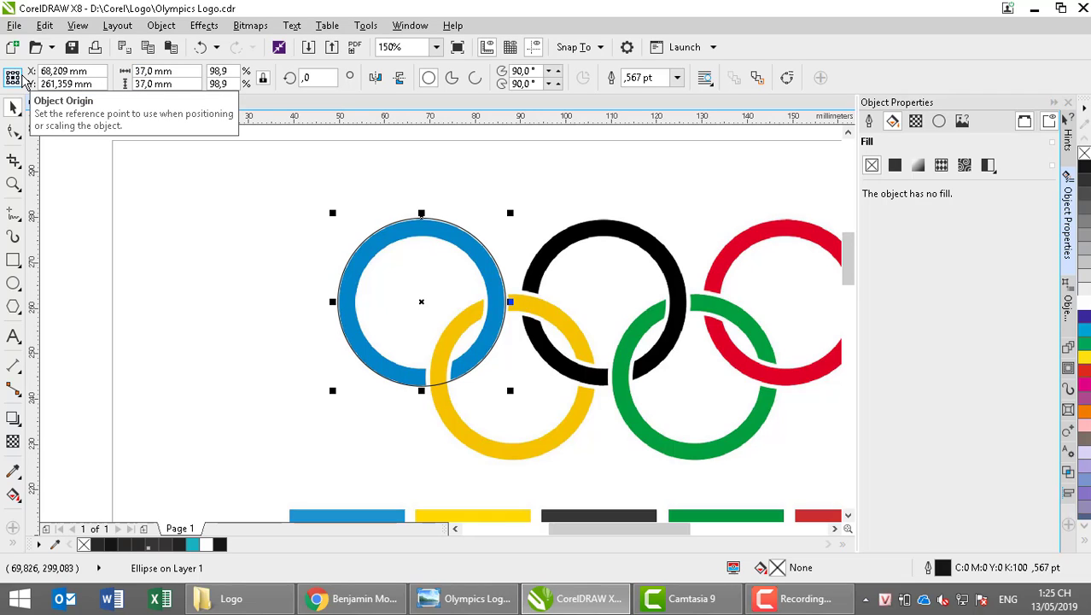
key("Left")
key("Left")
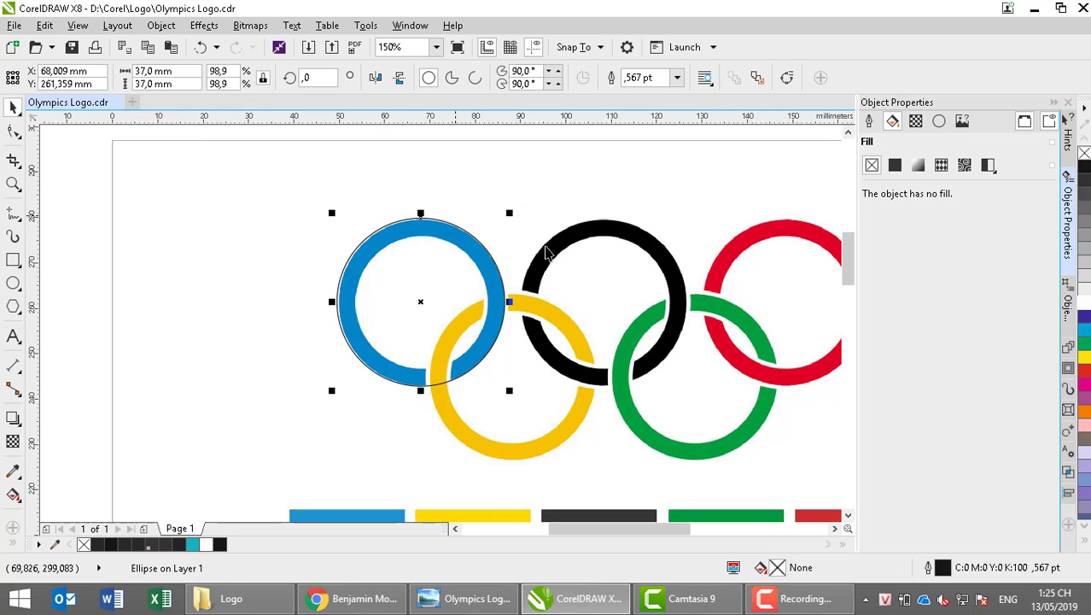
- Make a concentric copy of the circle along the blue ring's inner edge, trying a 27 mm diameter before setting it to 29 mm
left_click_drag(508, 213, 501, 233)
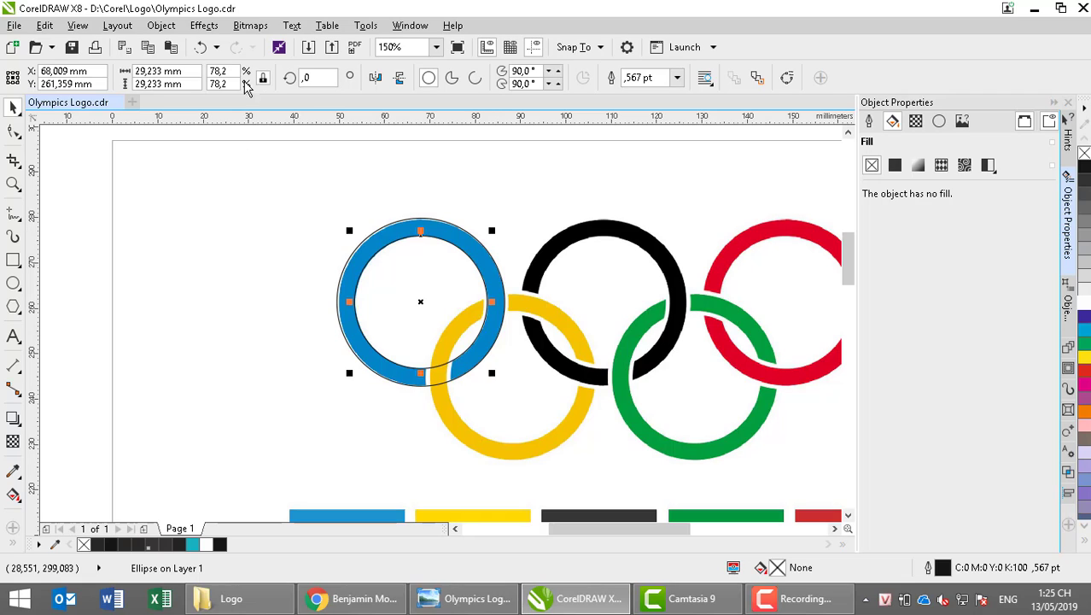
left_click(190, 72)
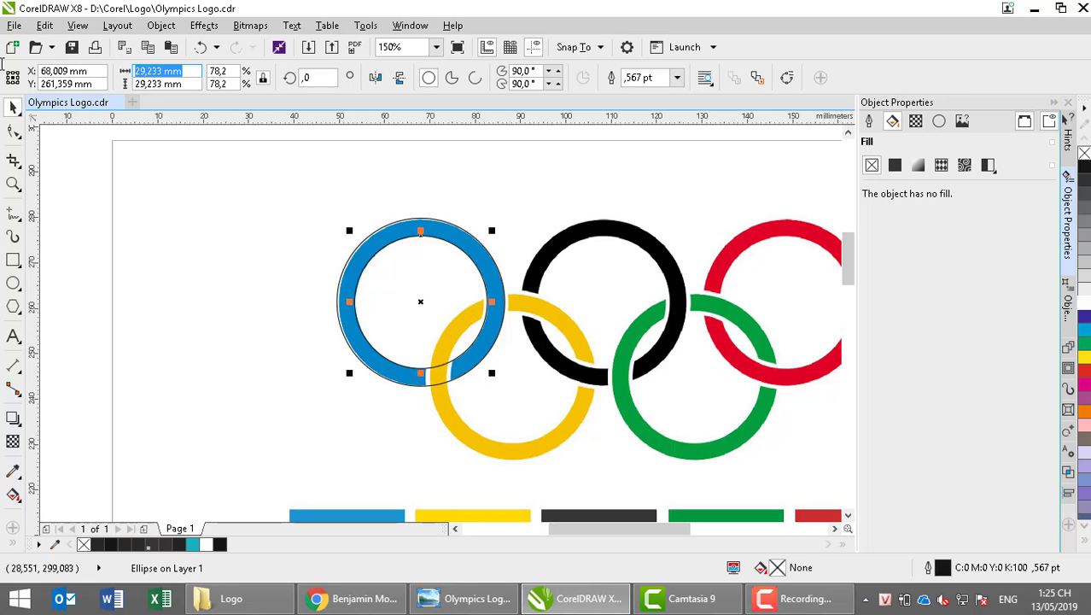
type("27")
key("Return")
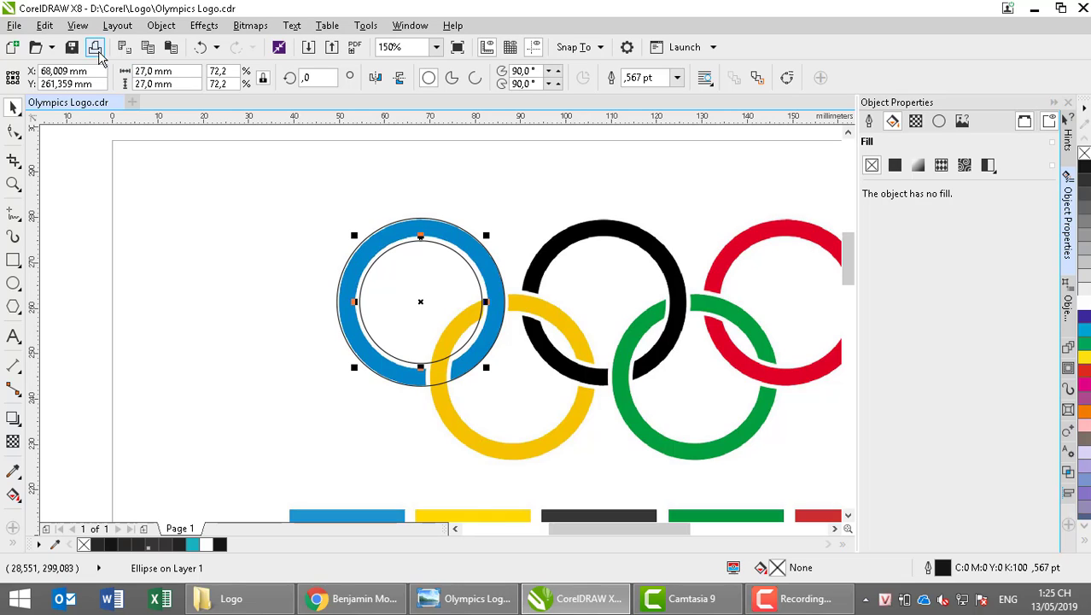
left_click(171, 71)
type("29")
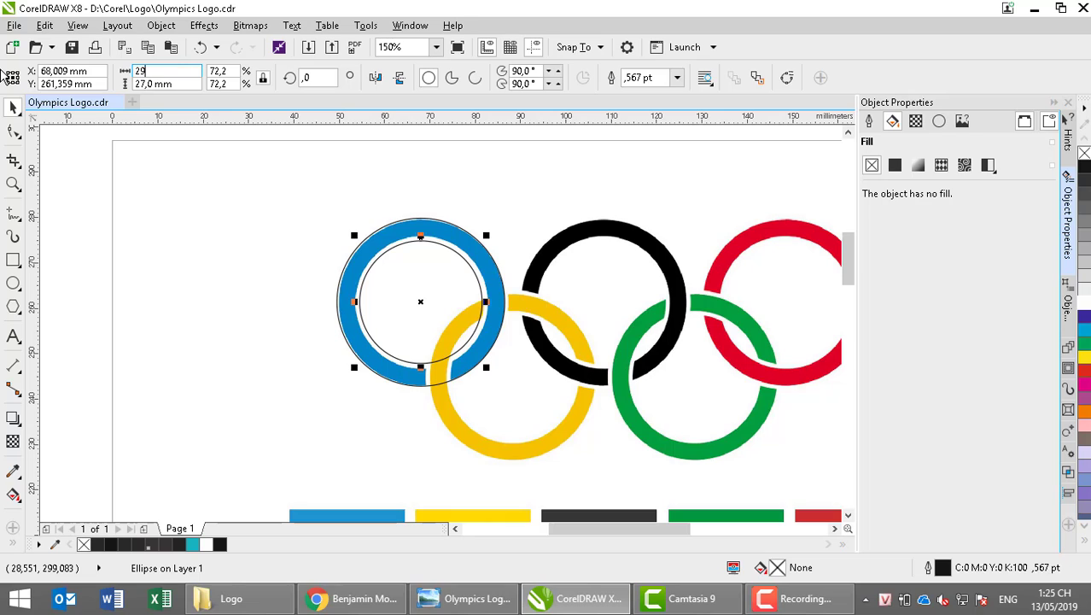
key("Return")
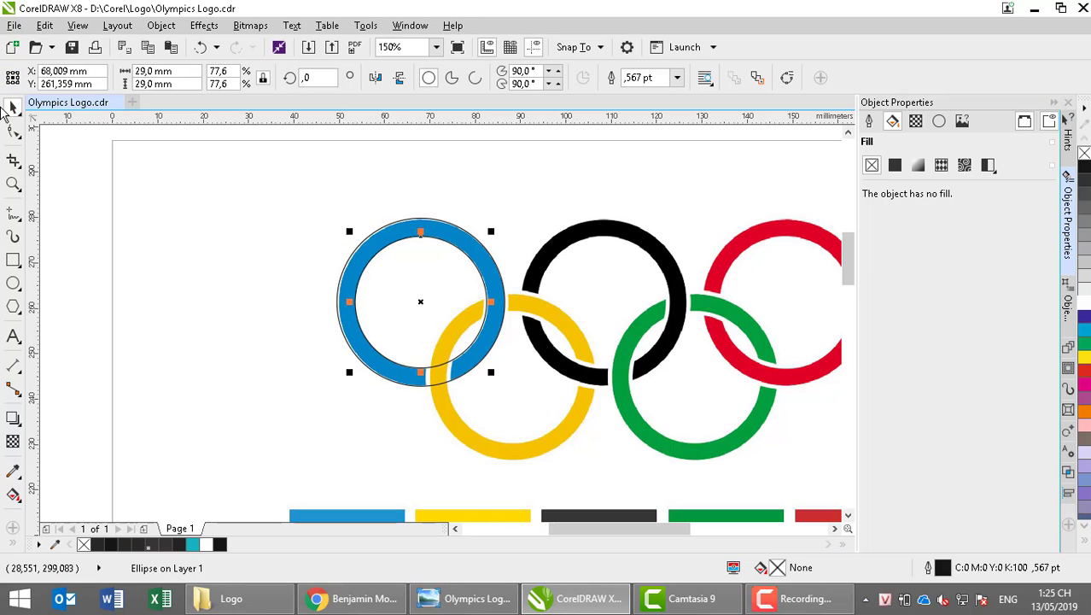
left_click(95, 204)
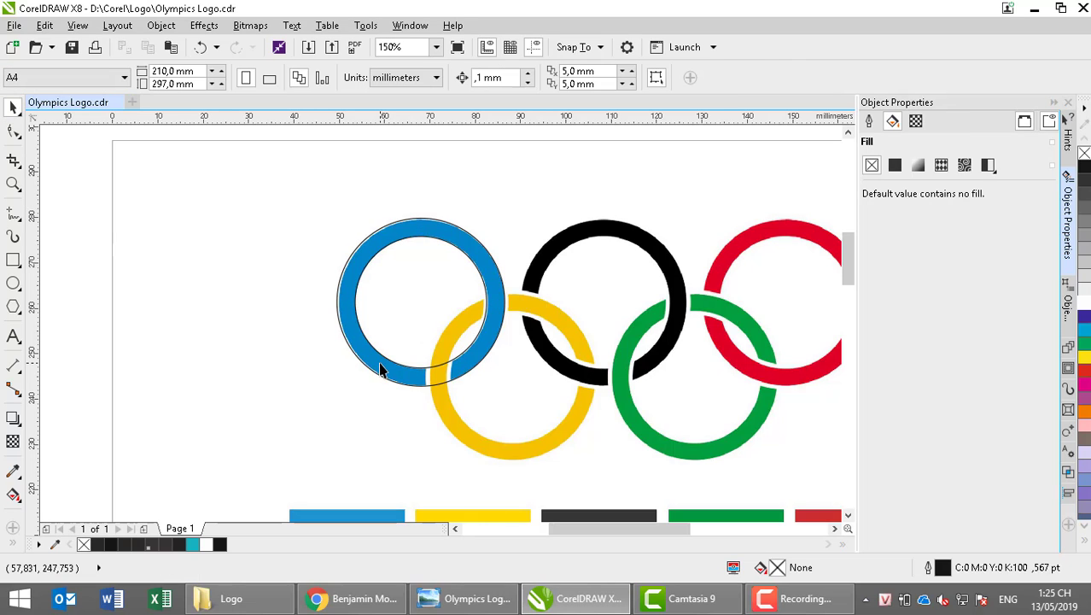
- Move the outer 37 mm circle off the blue ring into the empty page area to the left of the rings
left_click(425, 245)
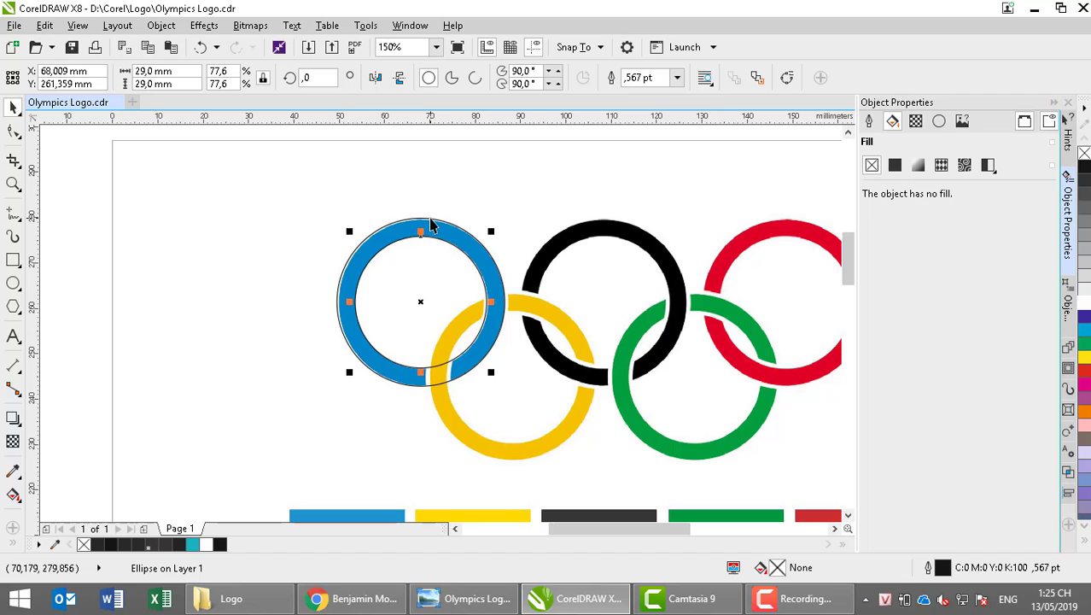
left_click(431, 223)
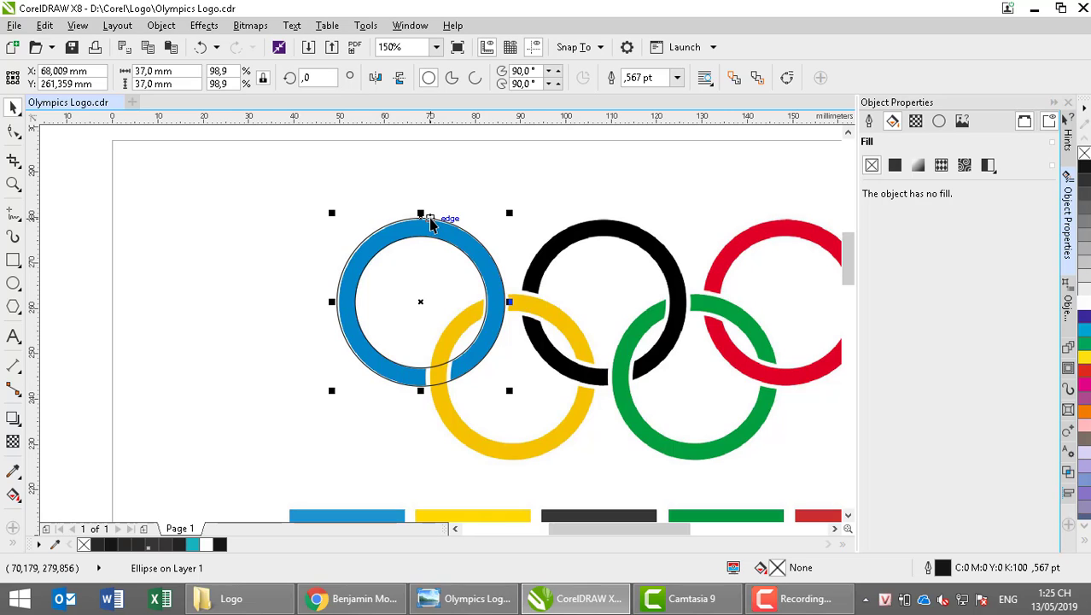
left_click_drag(431, 221, 205, 294)
right_click(205, 293)
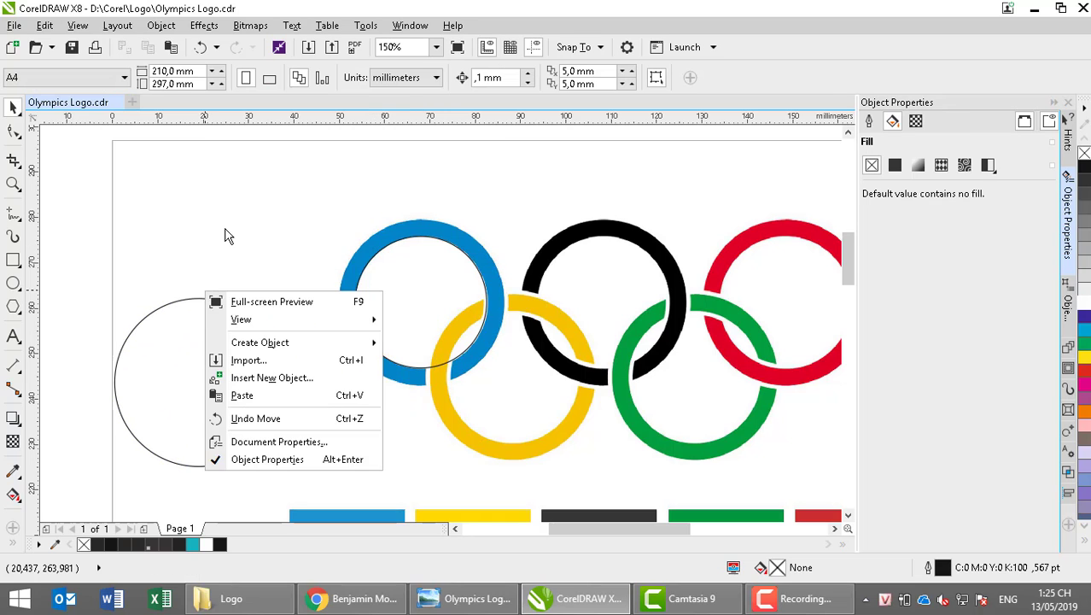
left_click(227, 236)
left_click(214, 353)
left_click_drag(214, 353, 217, 289)
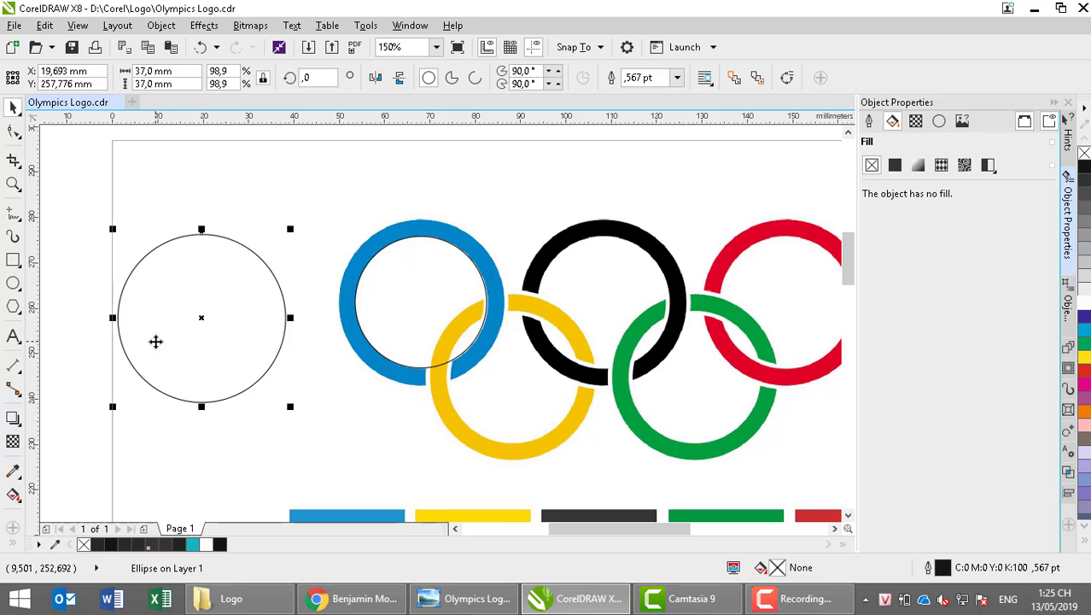
- Apply a one-step inside Contour with a 4 mm offset to the moved 37 mm circle
left_click(14, 417)
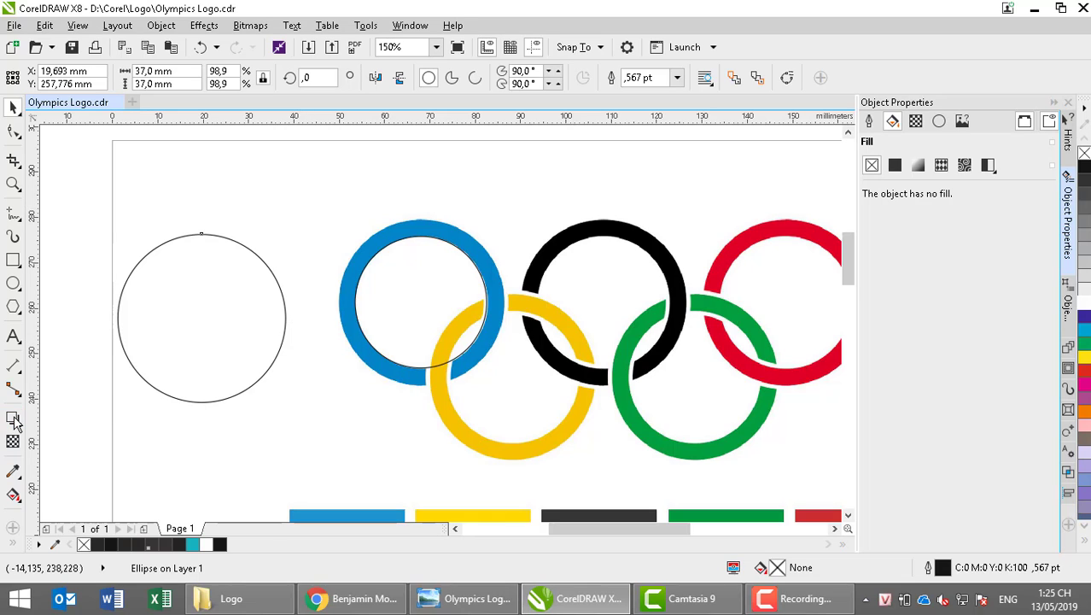
left_click(13, 417)
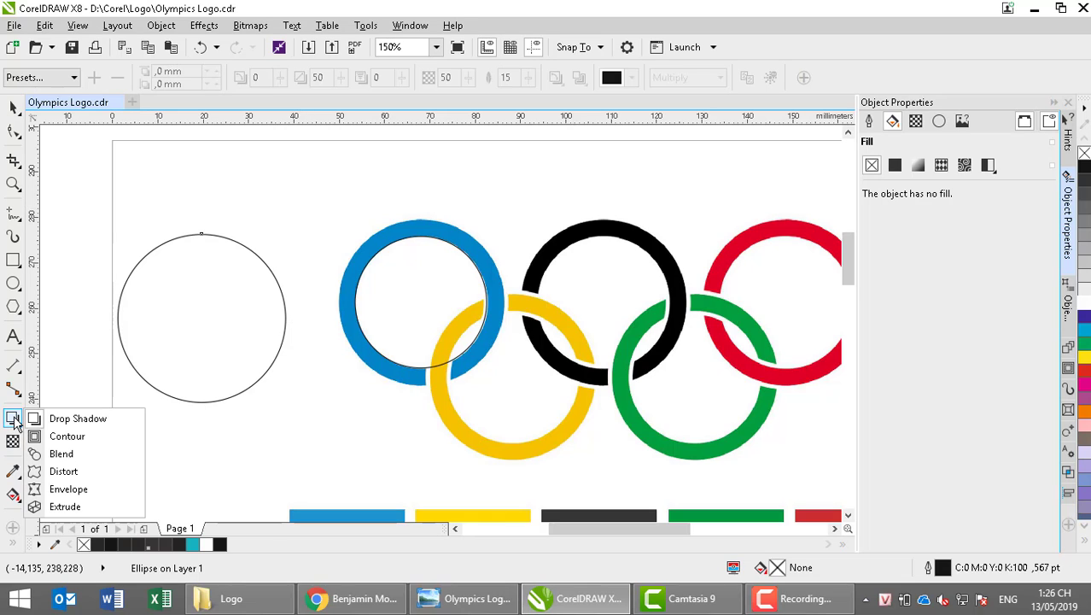
left_click(53, 435)
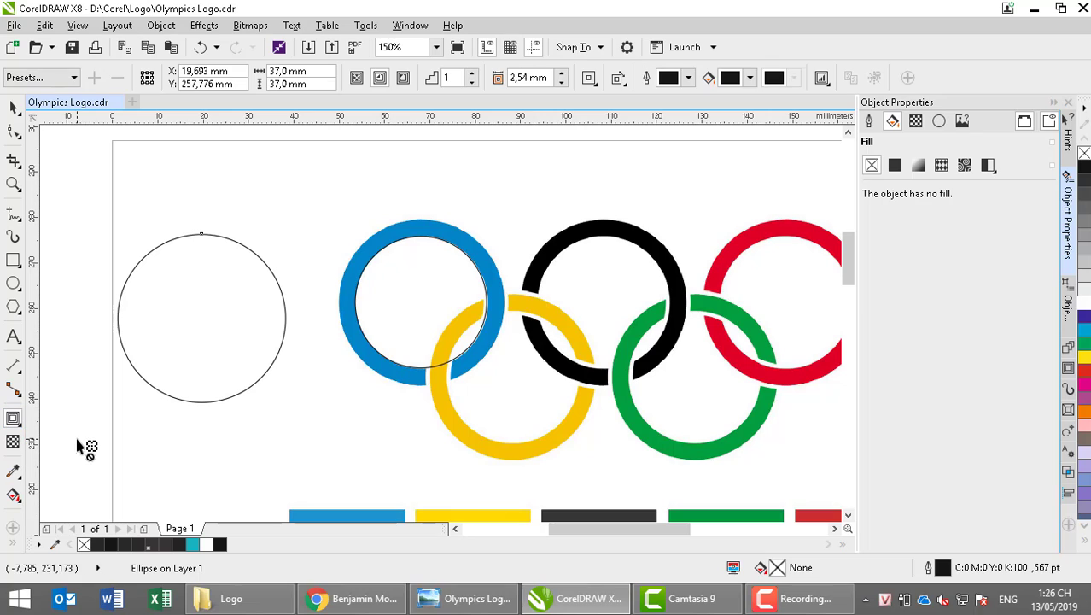
left_click(380, 79)
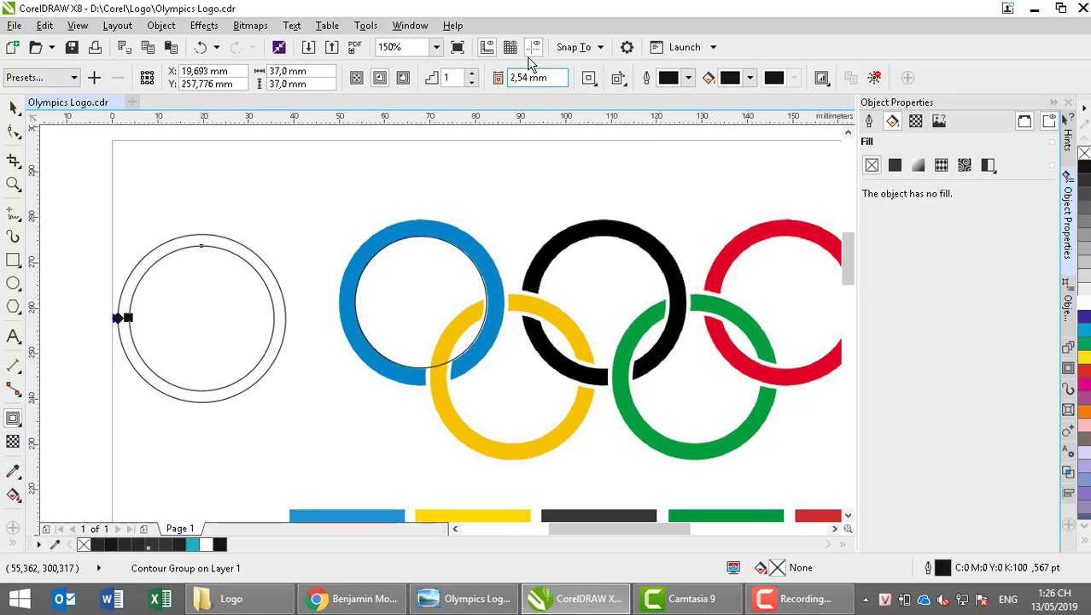
left_click_drag(530, 78, 447, 78)
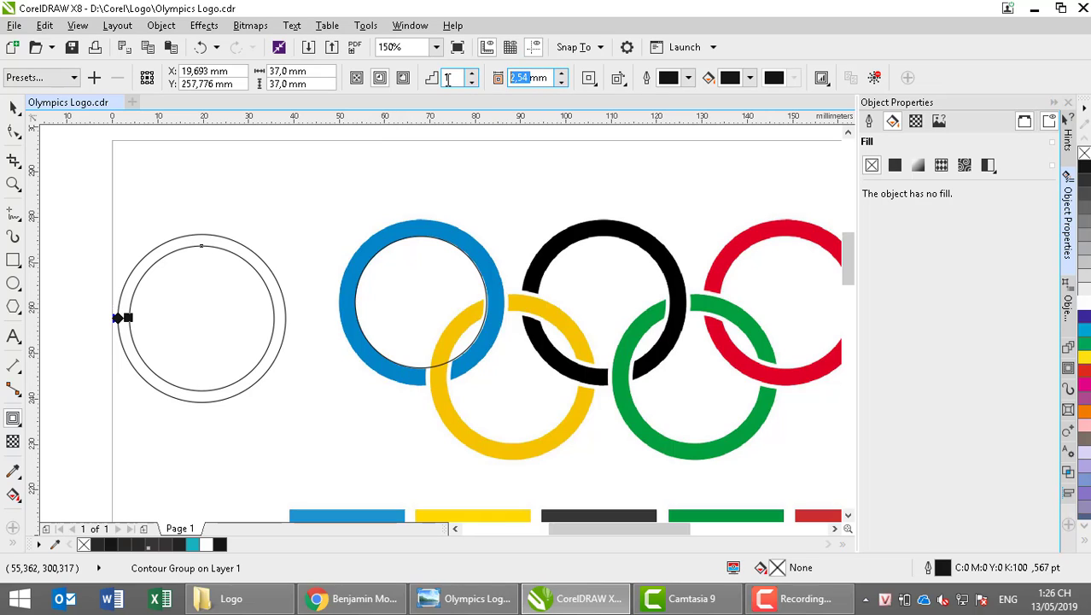
type("4")
key("Return")
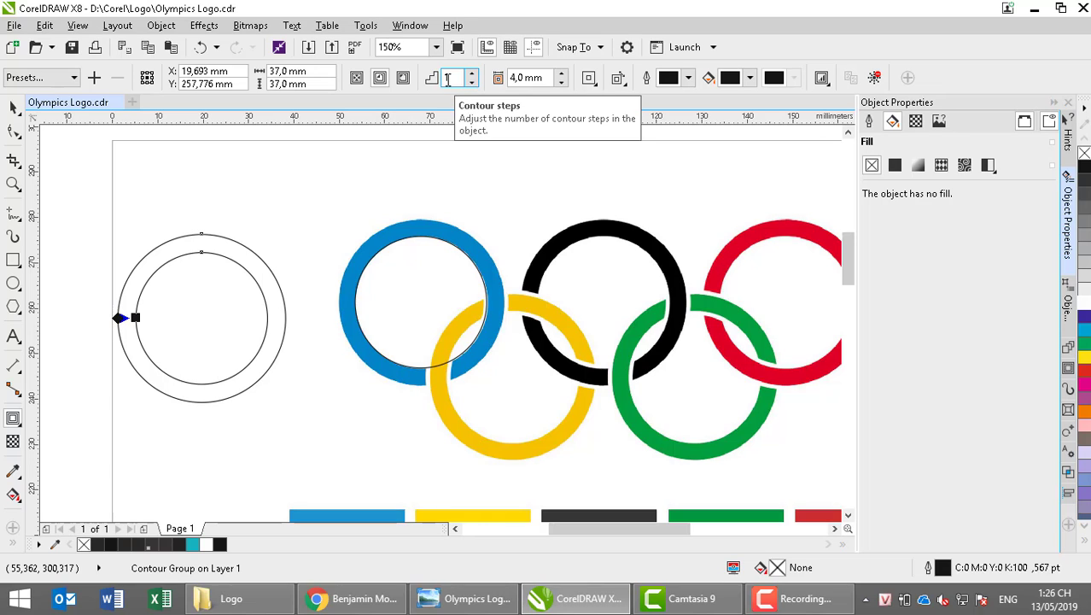
left_click(13, 106)
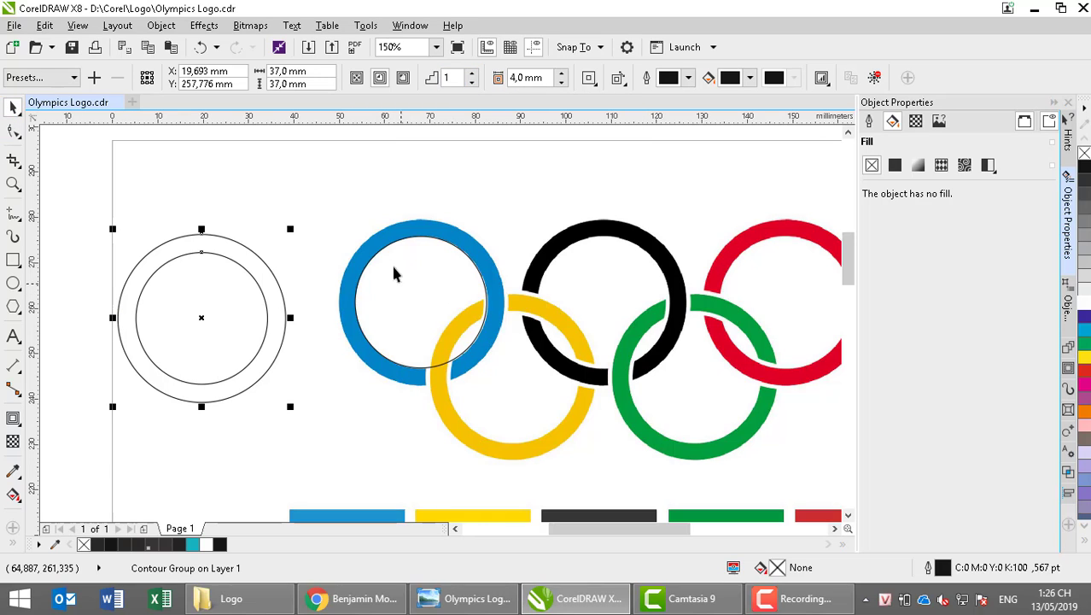
- Move the contoured circle up and right, closer to the blue ring, centred at about X 29 mm, Y 263 mm
left_click(226, 225)
left_click_drag(218, 238, 257, 210)
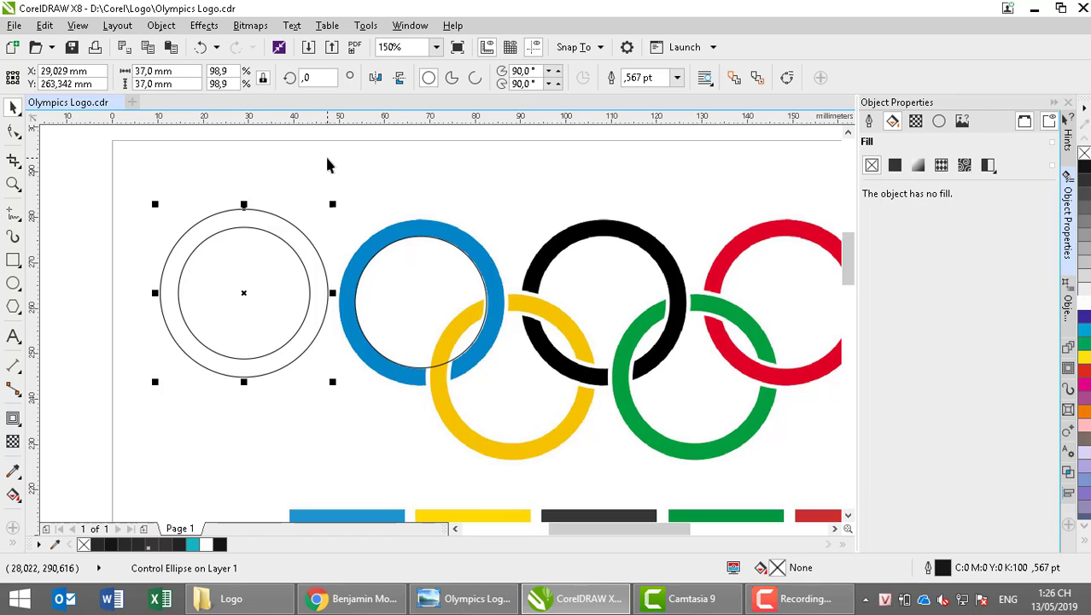
left_click(328, 164)
- Set the diameter of the contoured outer circle beside the blue ring to 40 mm
left_click(274, 215)
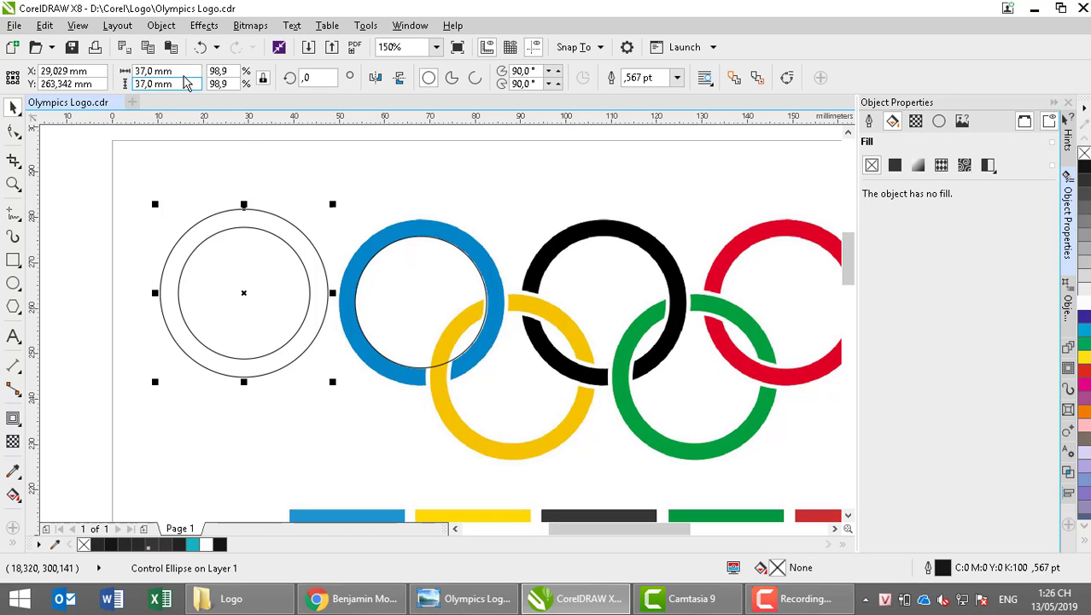
left_click(153, 71)
type("40")
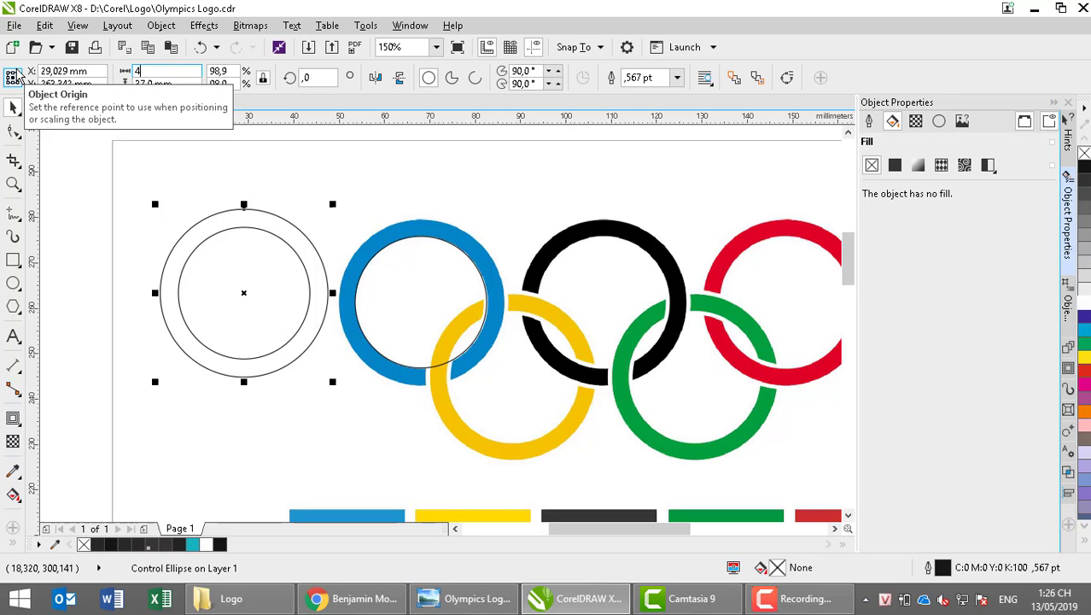
key("Return")
left_click(235, 227)
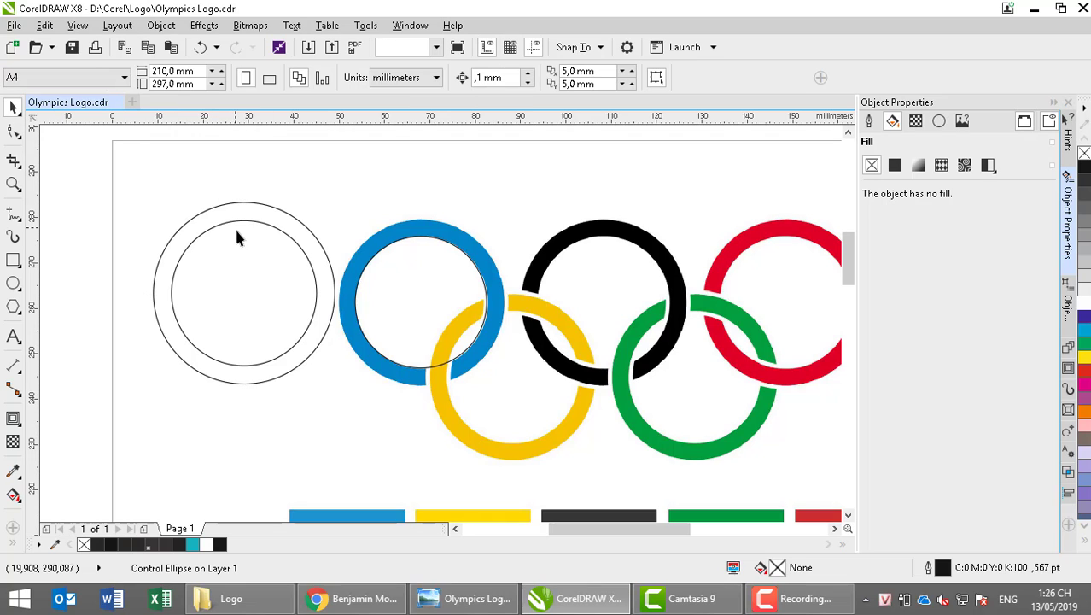
- Break the contour group apart so the outer and inner circles are separate objects
left_click(244, 220)
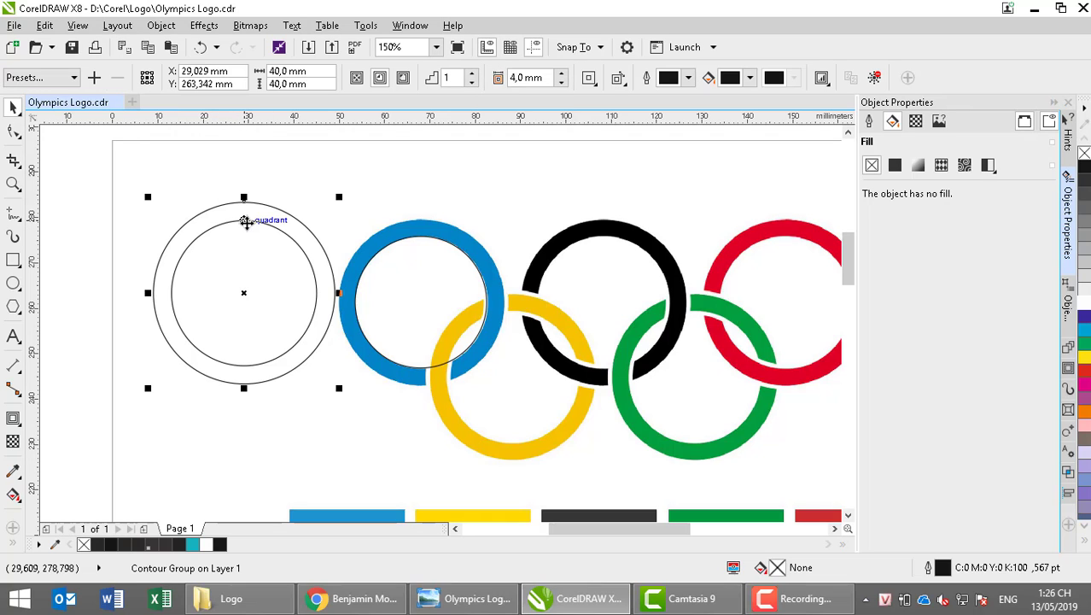
right_click(246, 224)
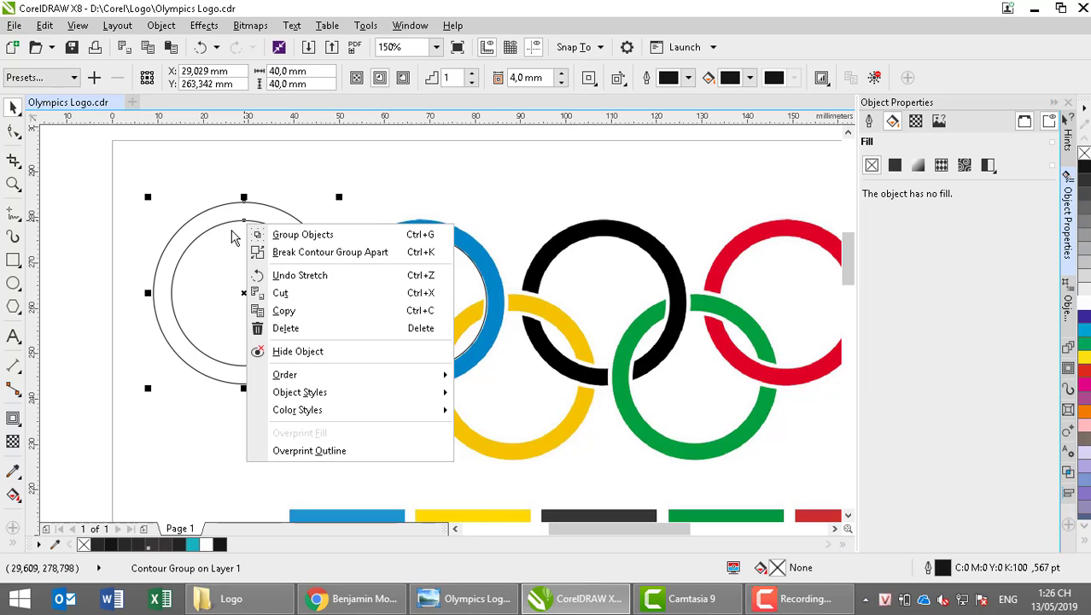
left_click(231, 224)
right_click(230, 223)
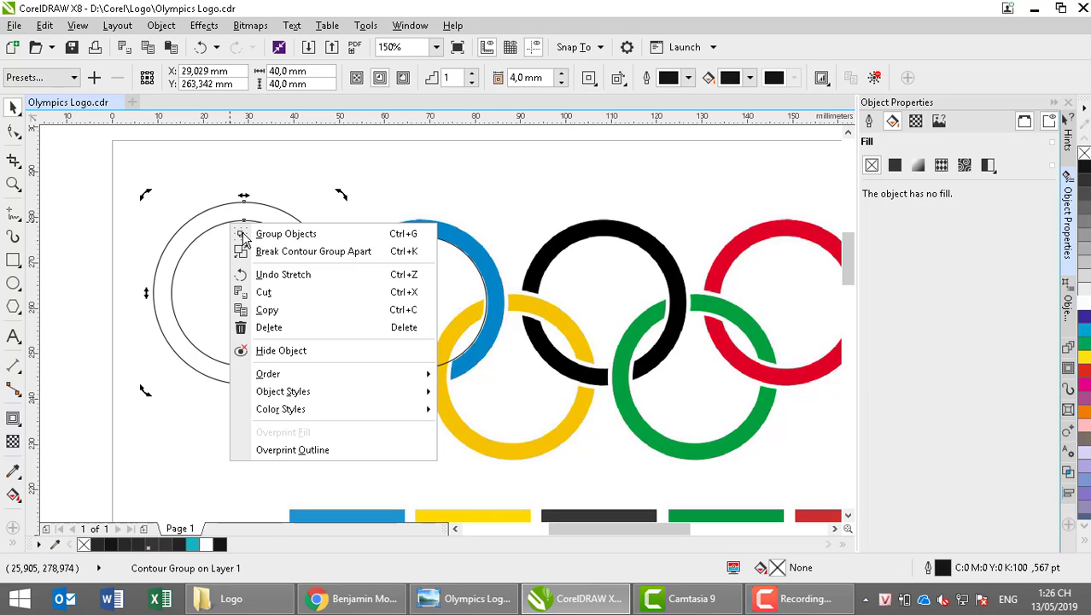
left_click(238, 249)
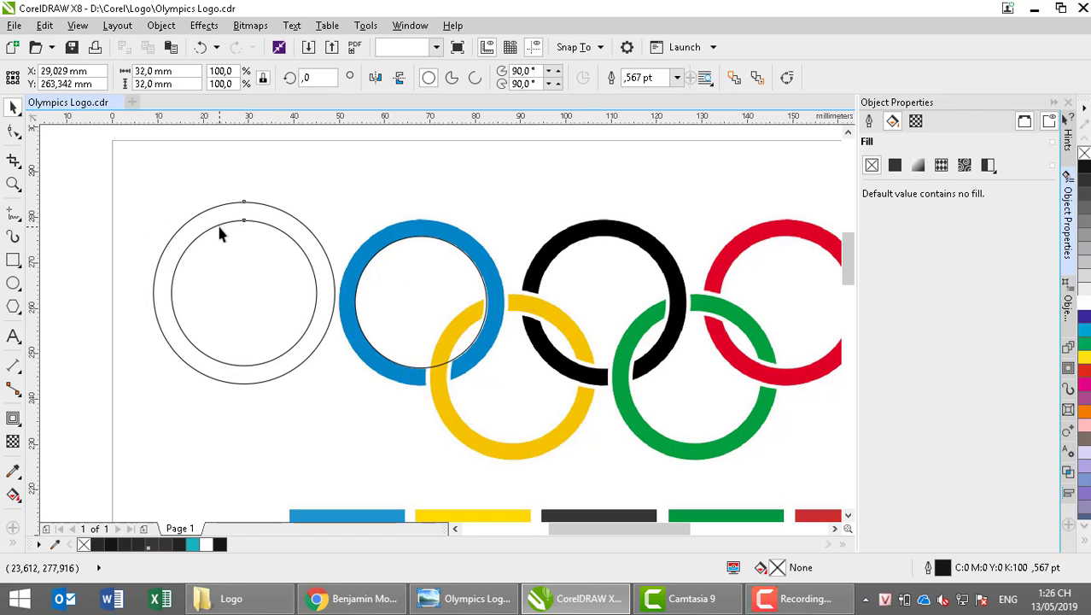
- Check that the two circles can be selected individually and delete the inner 32 mm circle
left_click(220, 224)
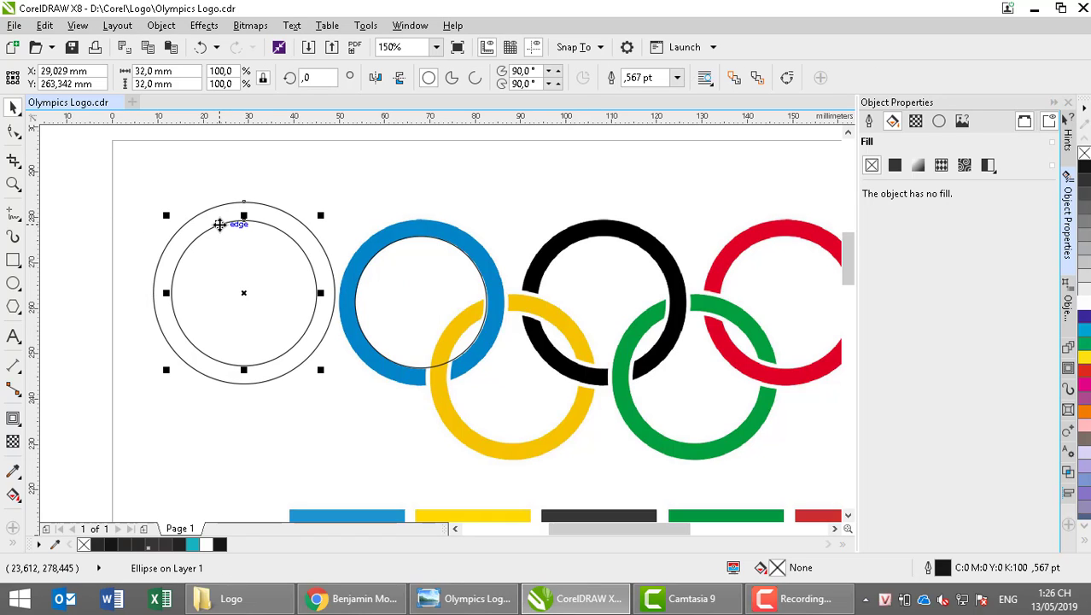
left_click(224, 208)
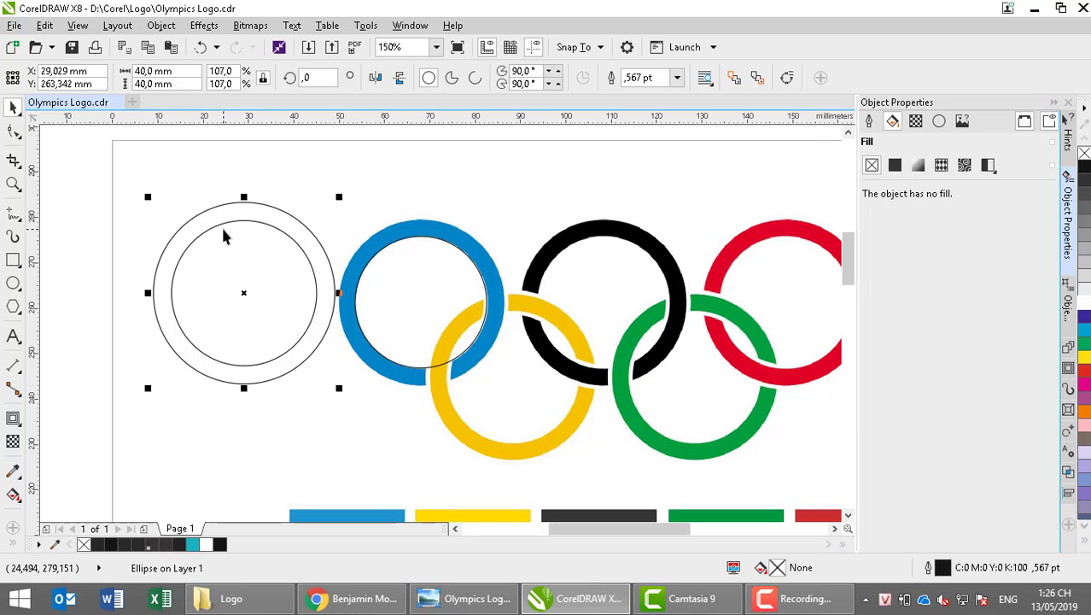
left_click(222, 225)
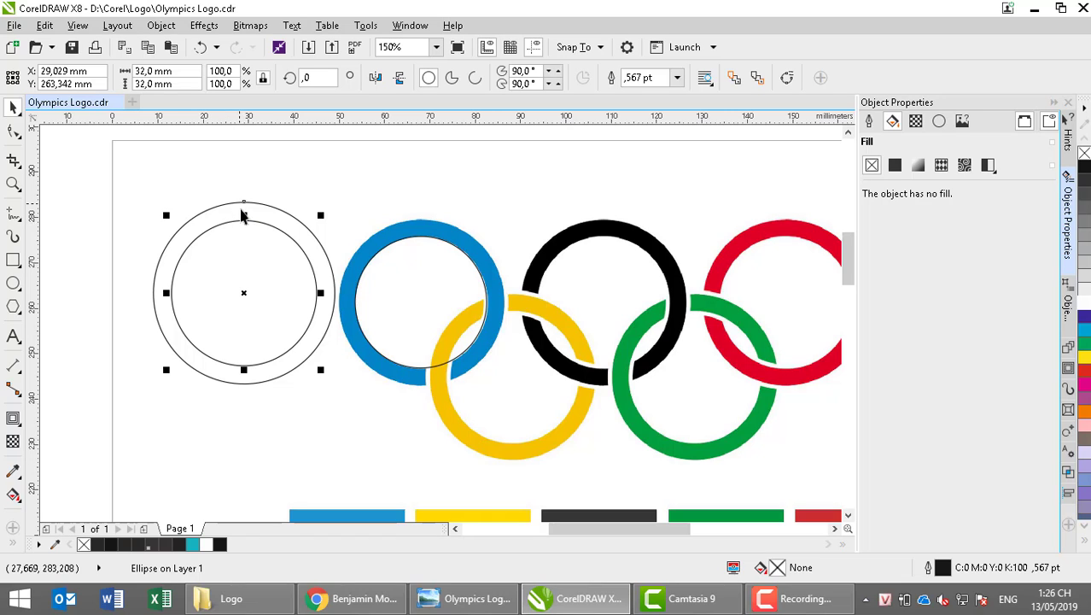
left_click(244, 215)
left_click(246, 222)
key("Delete")
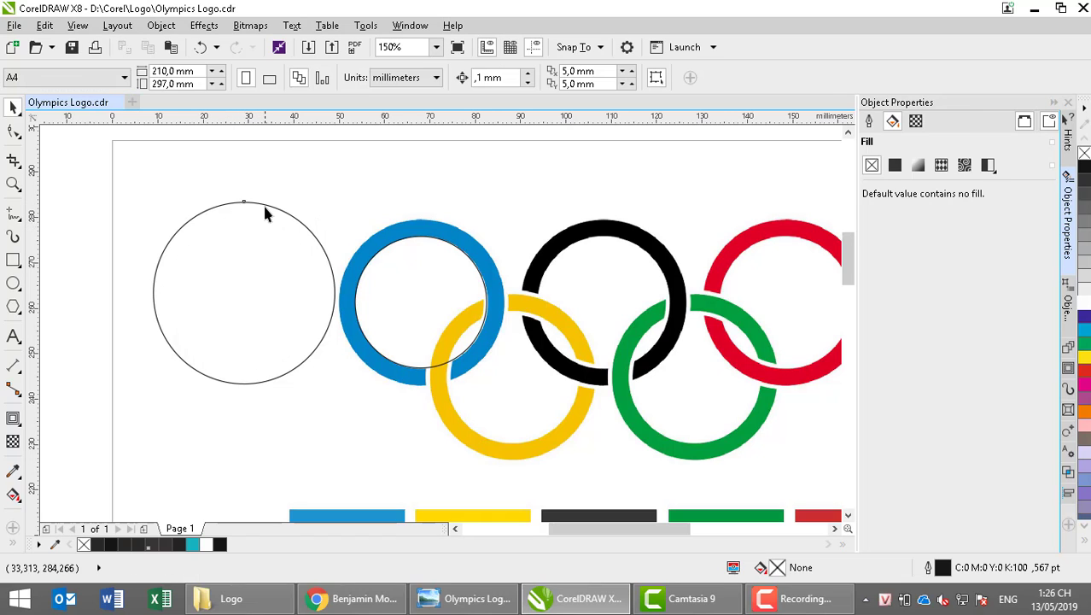
- Apply a one-step inside Contour with a 5 mm offset to the 40 mm circle
left_click(264, 210)
left_click(282, 216)
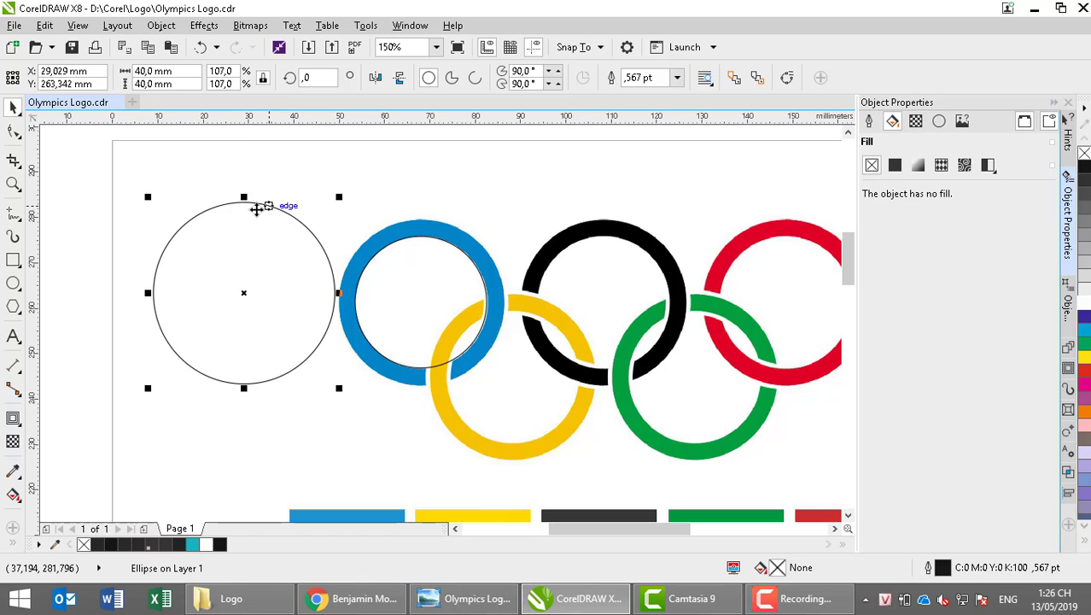
left_click(18, 420)
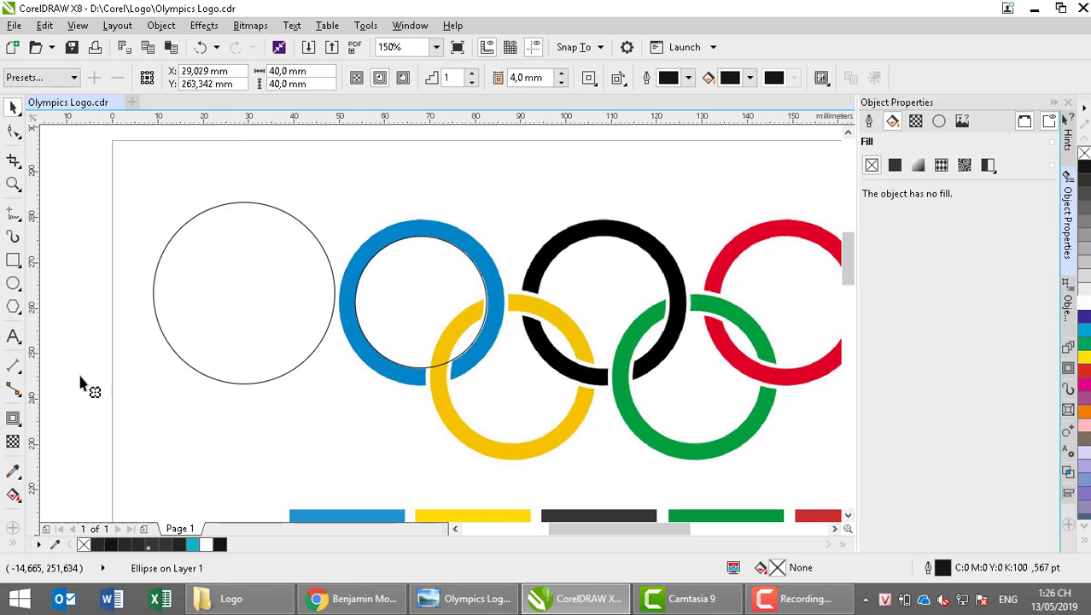
left_click(562, 74)
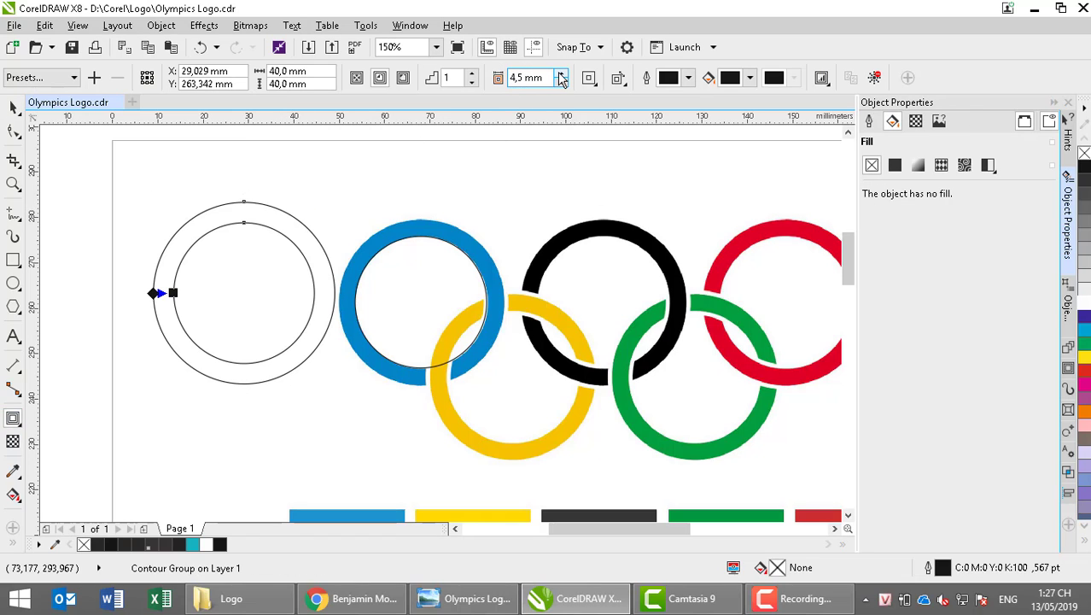
left_click(563, 75)
key("space")
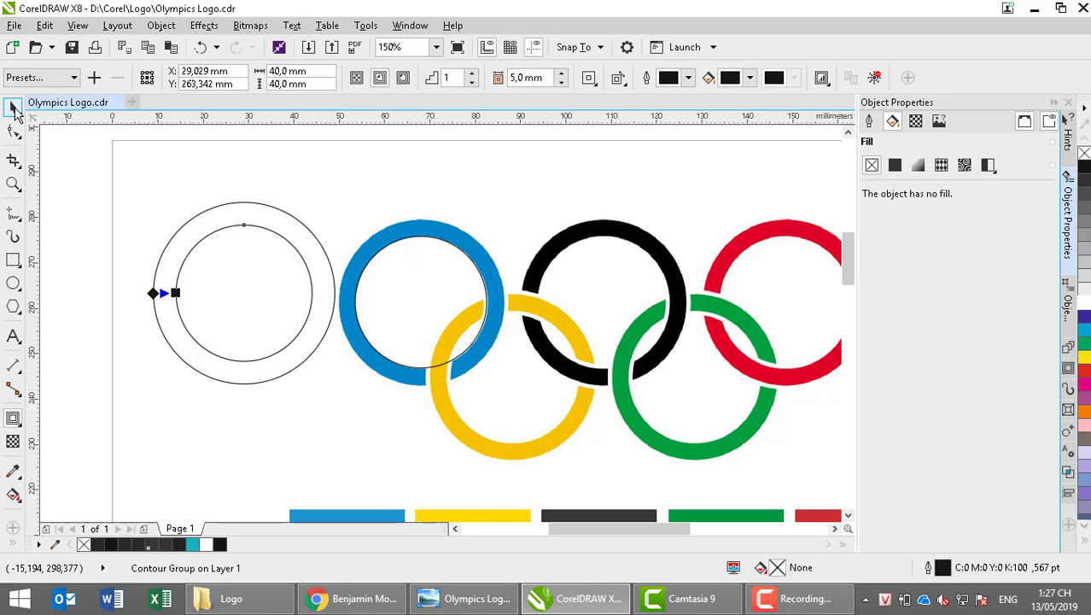
- Move the contoured circle further away from the blue ring, centred at about X 22 mm, Y 261 mm
left_click(90, 196)
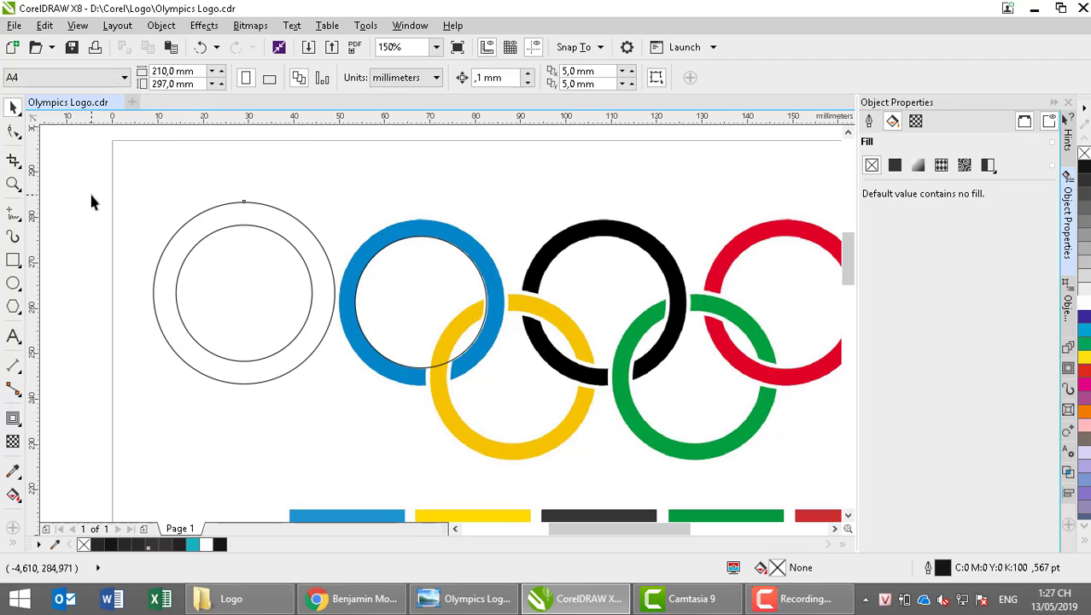
left_click_drag(200, 219, 137, 210)
left_click_drag(137, 210, 178, 198)
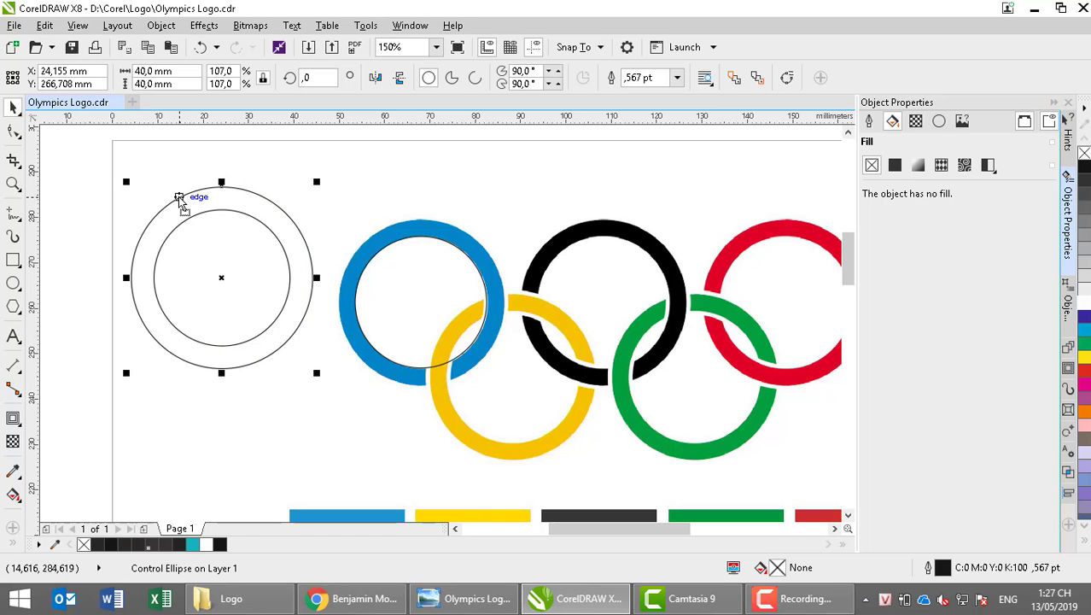
left_click(60, 172)
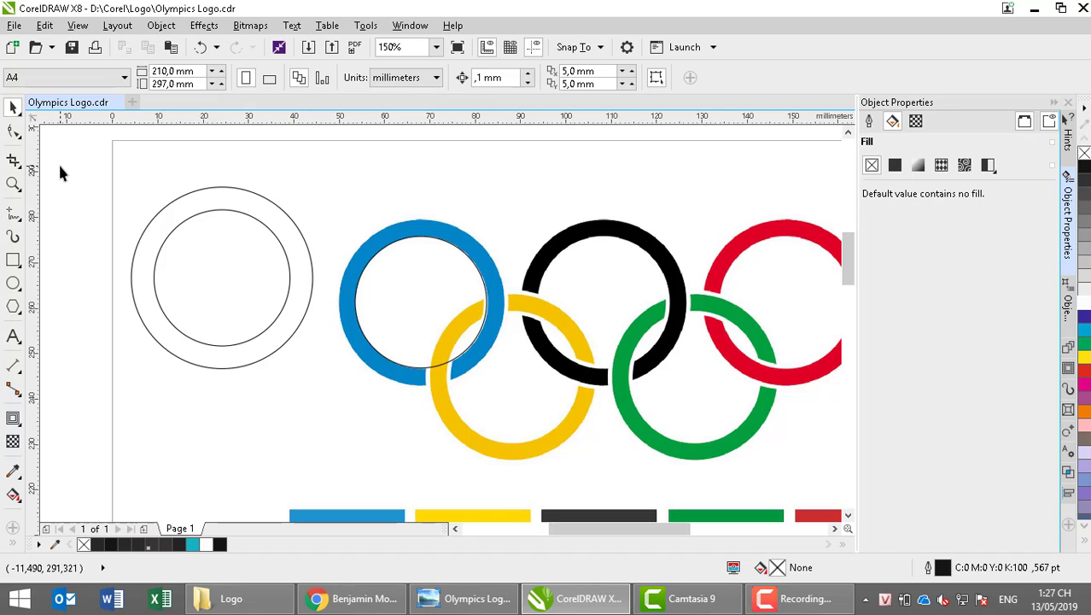
left_click_drag(171, 212, 163, 240)
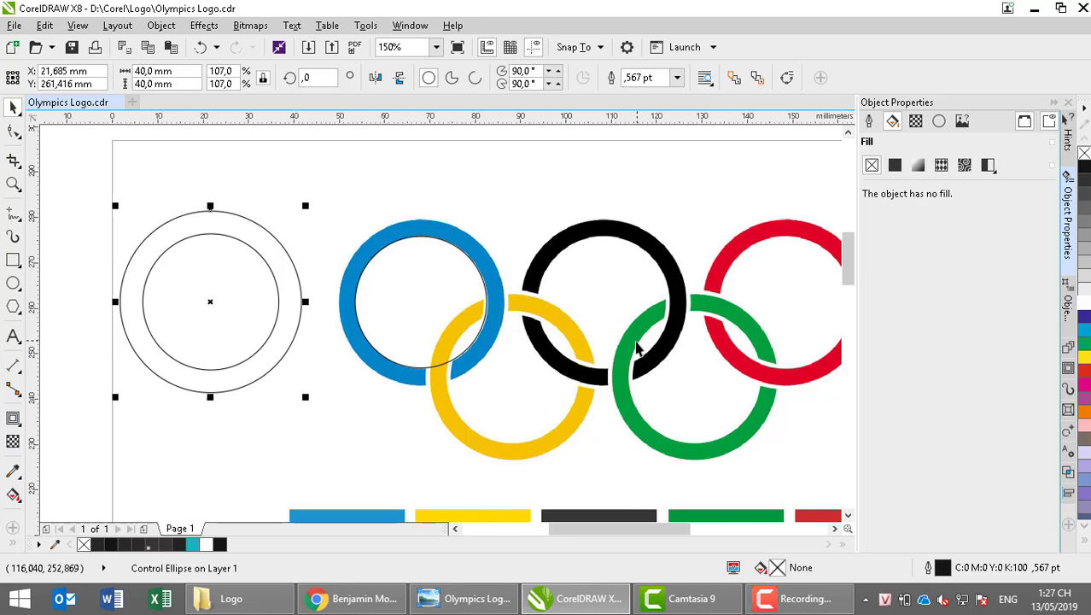
- Collapse the Object Properties docker and move the contoured circle below the colour swatches, centred at about X 75 mm, Y 127 mm
scroll(636, 346, "down", 2)
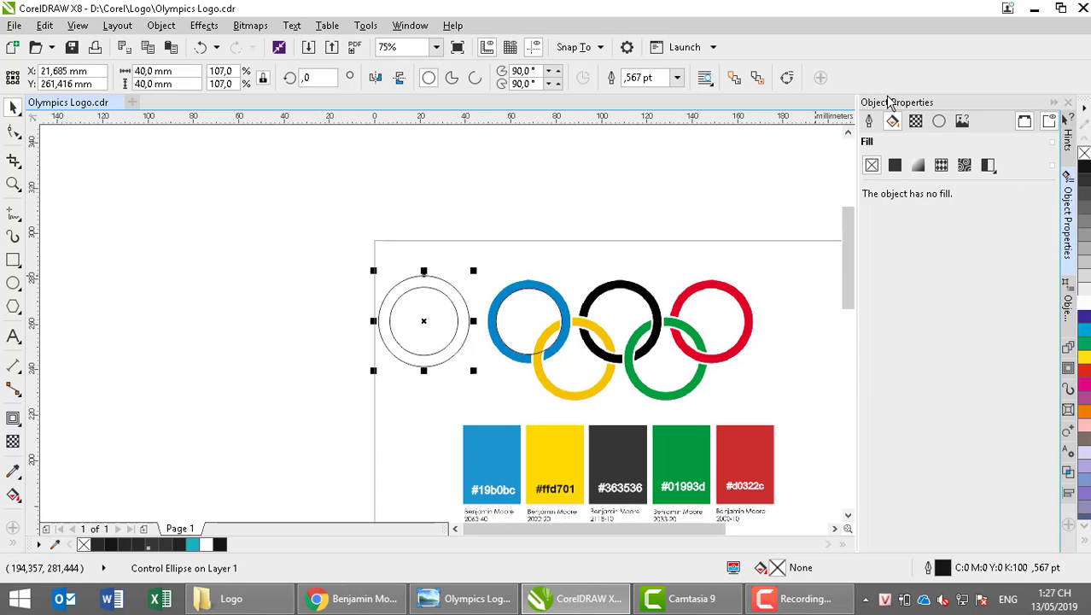
left_click(1053, 103)
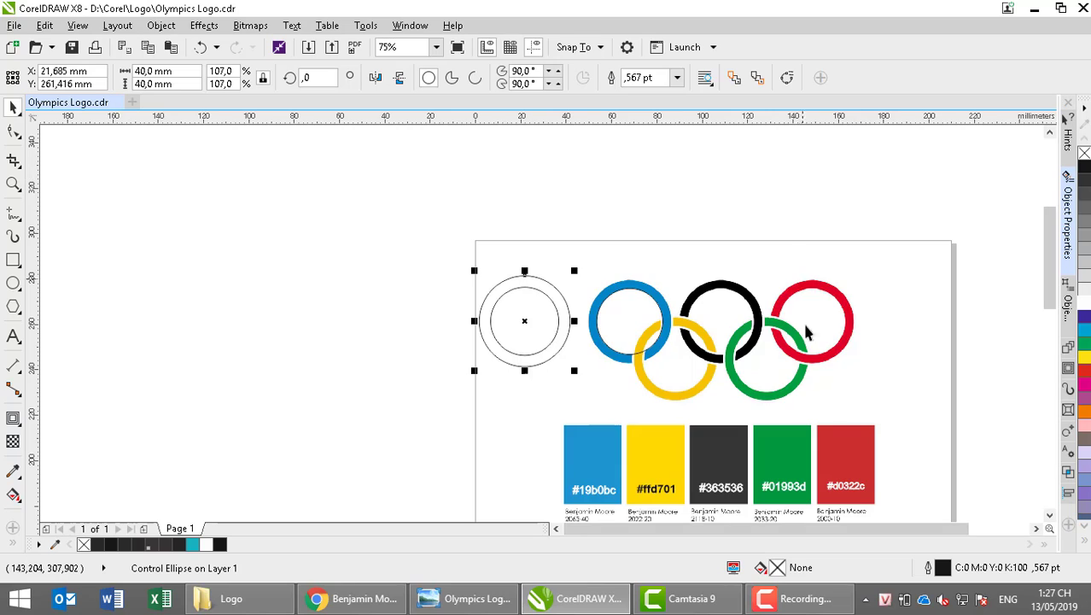
scroll(805, 328, "down", 1)
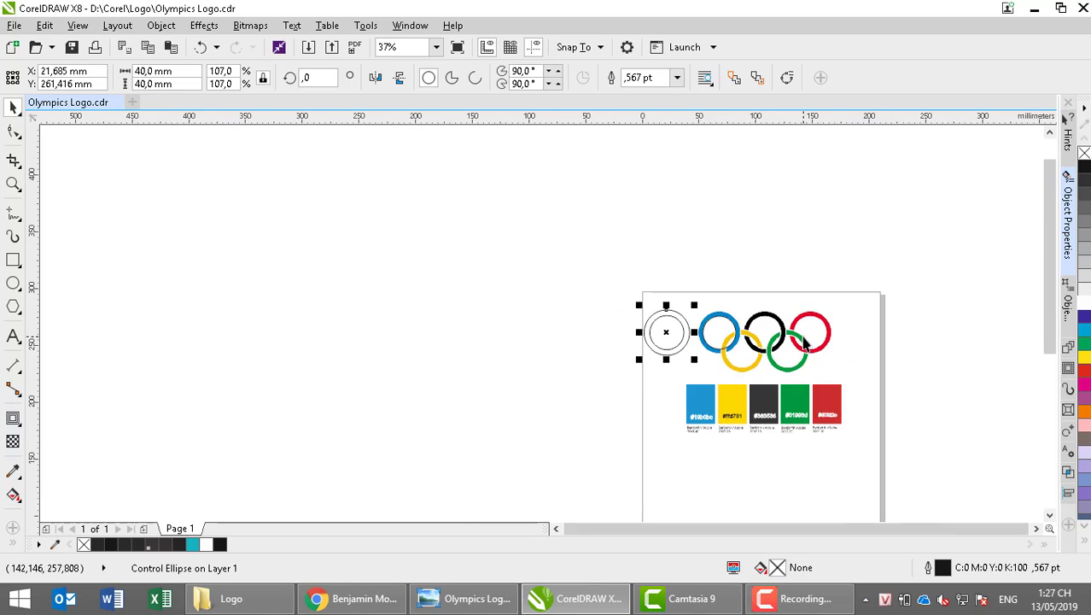
left_click(1049, 515)
left_click_drag(669, 210, 724, 366)
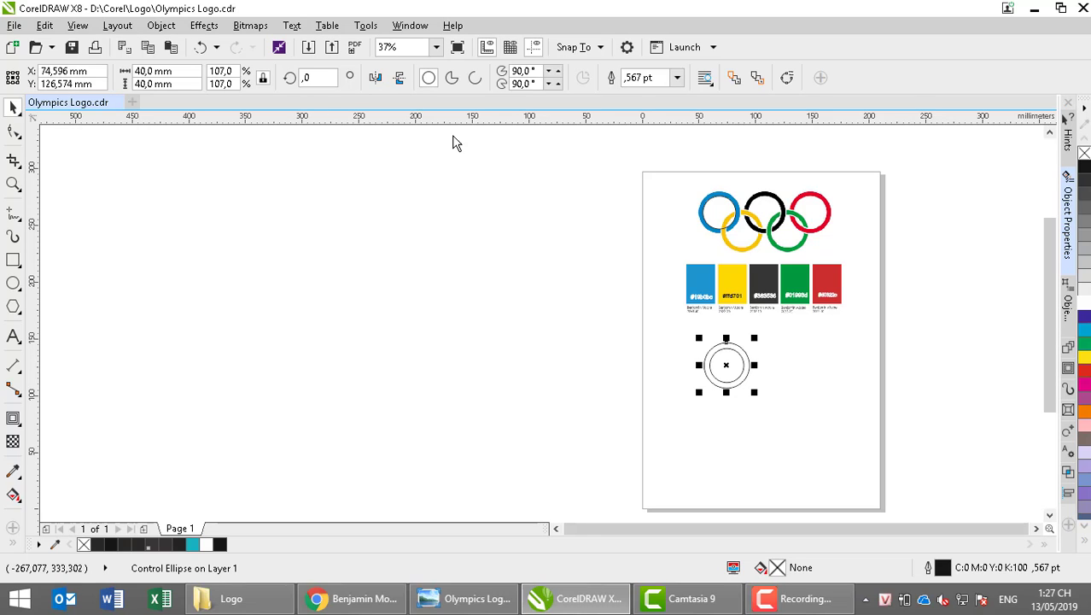
right_click(722, 343)
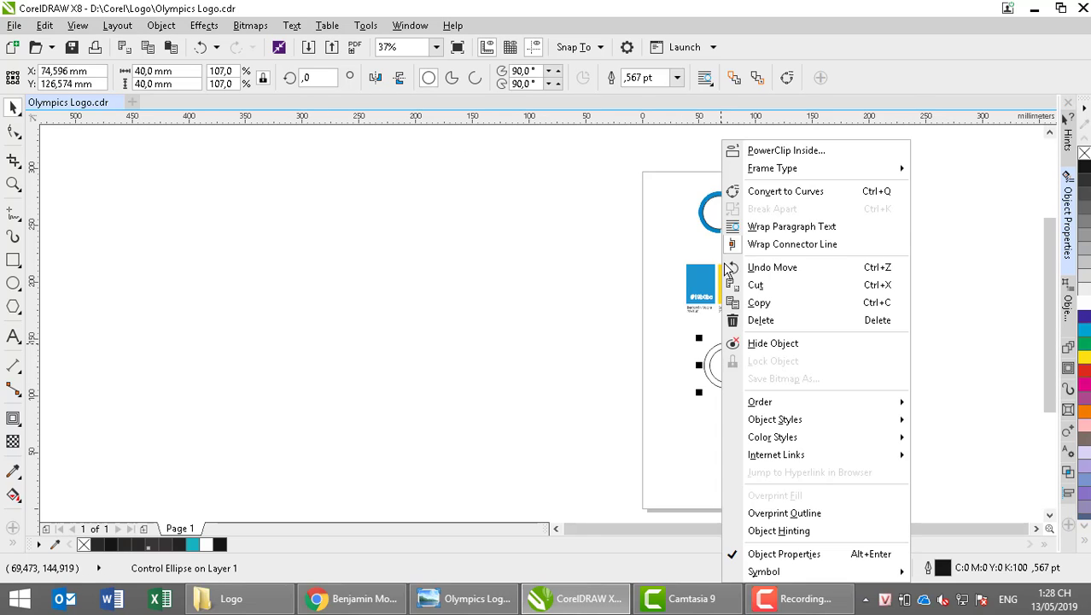
left_click(555, 334)
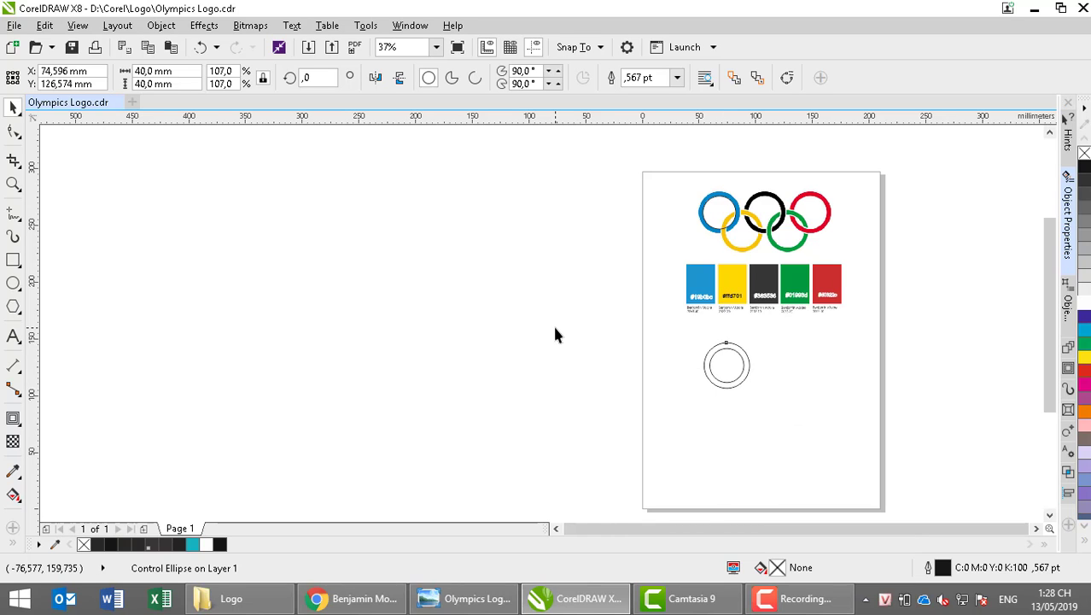
left_click(555, 334)
left_click(725, 350)
right_click(725, 350)
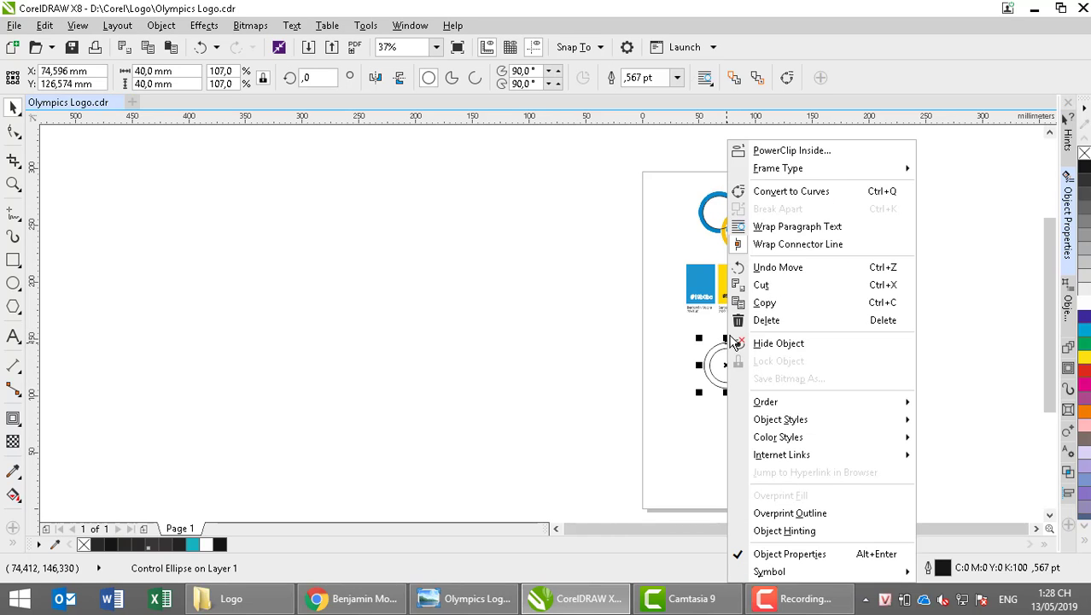
left_click(549, 307)
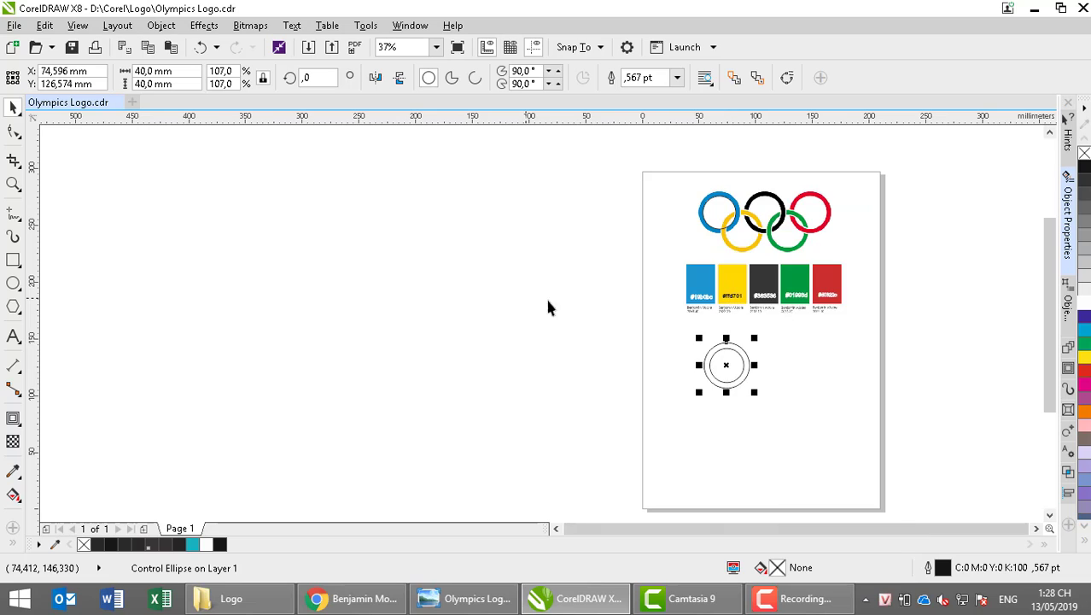
- Break the contour group apart and combine the two concentric circles into a single ring curve
right_click(725, 348)
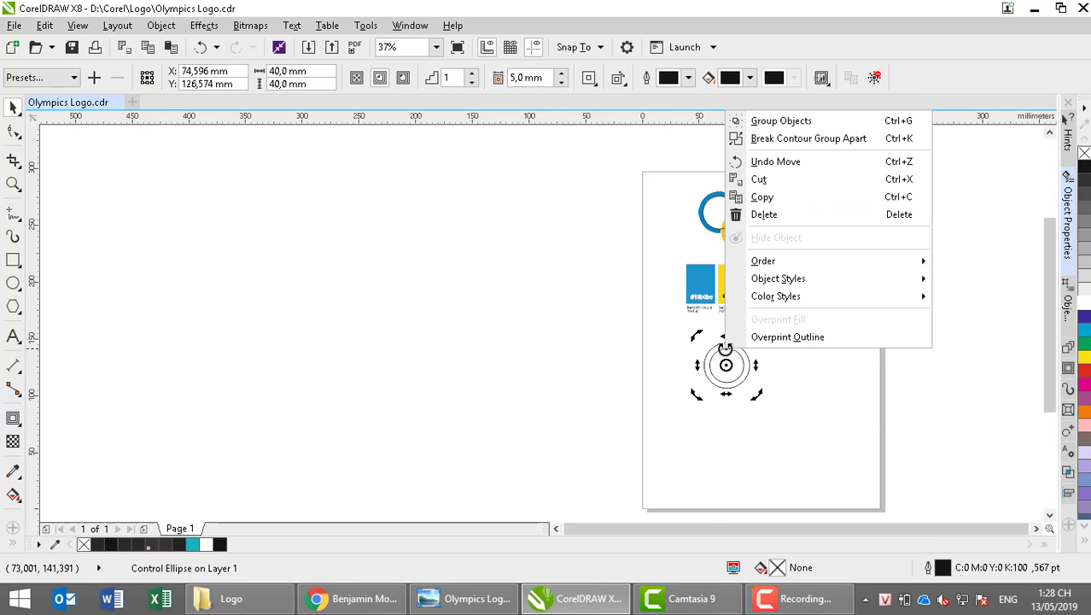
left_click(771, 147)
left_click(660, 327)
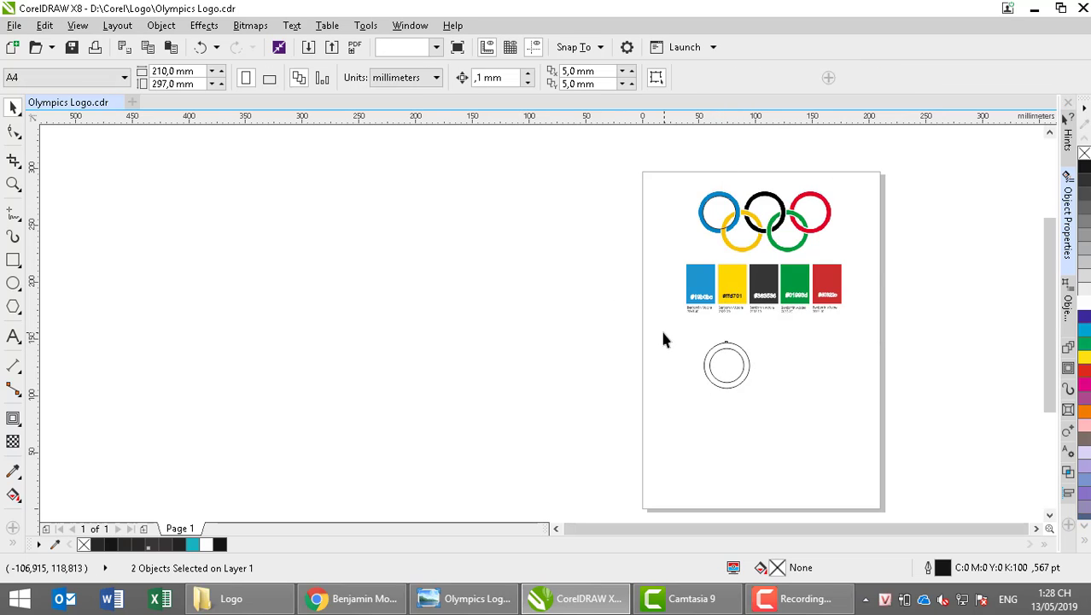
left_click_drag(771, 409, 787, 419)
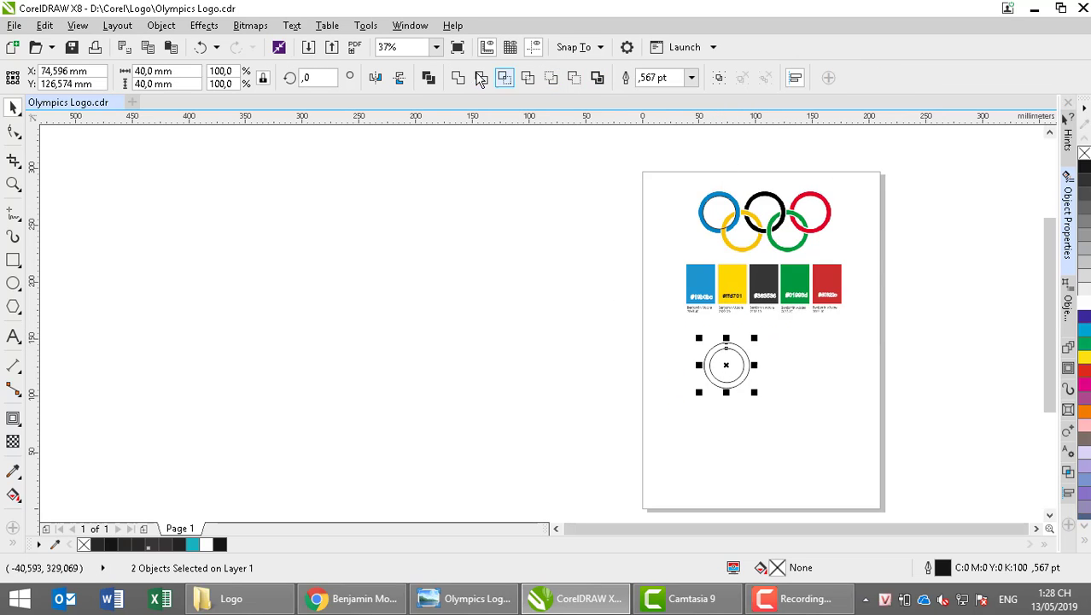
left_click(429, 78)
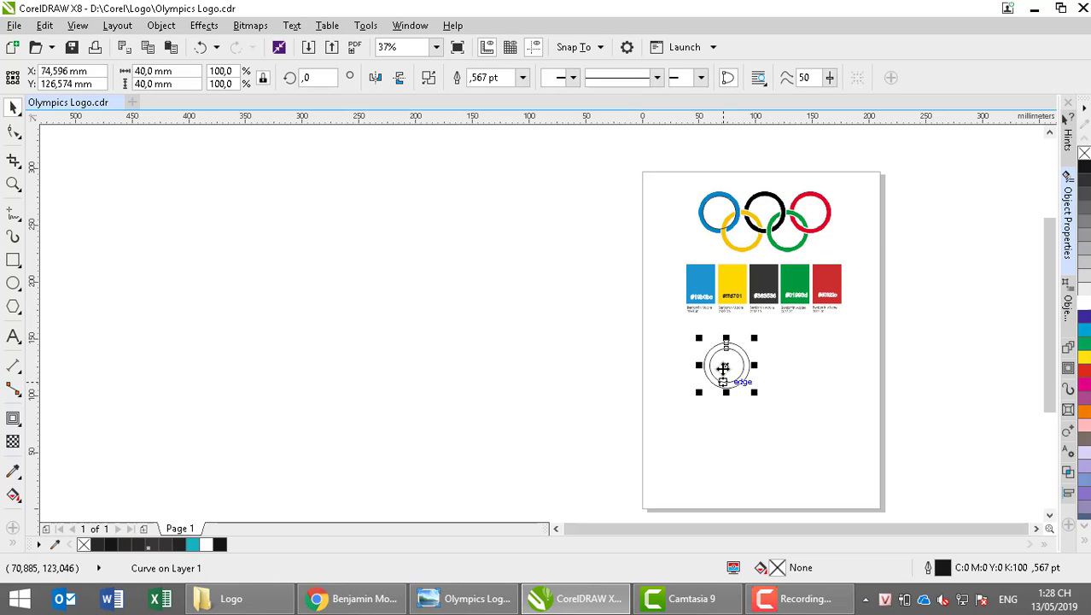
- Move the ring over the blue swatch, centred at about X 50 mm, Y 216 mm, and fill it with Cyan (C100 M0 Y0 K0)
left_click_drag(723, 366, 699, 262)
scroll(723, 274, "up", 5)
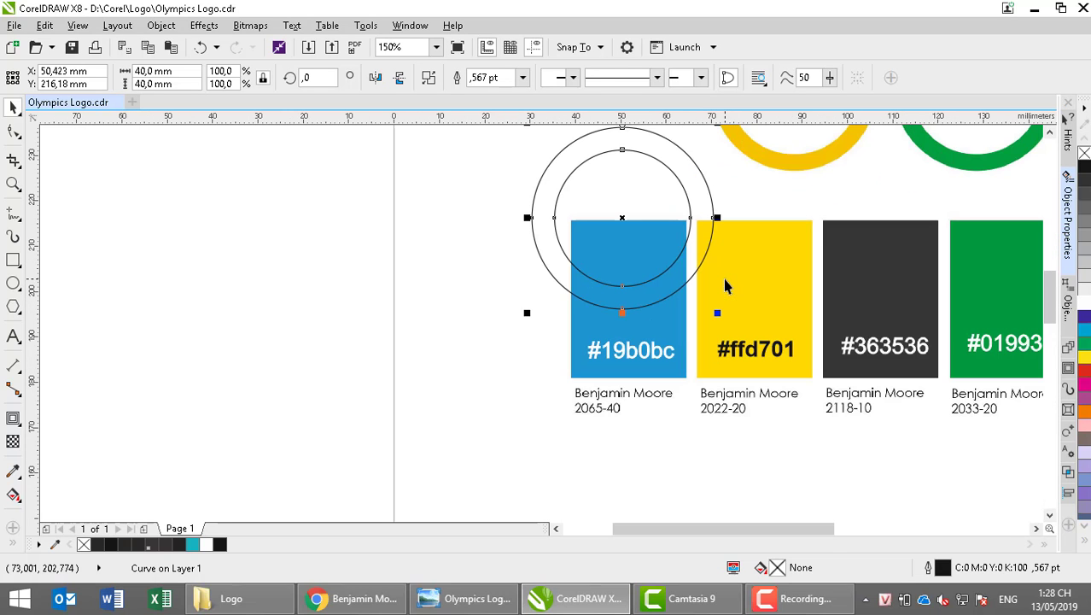
left_click(620, 352)
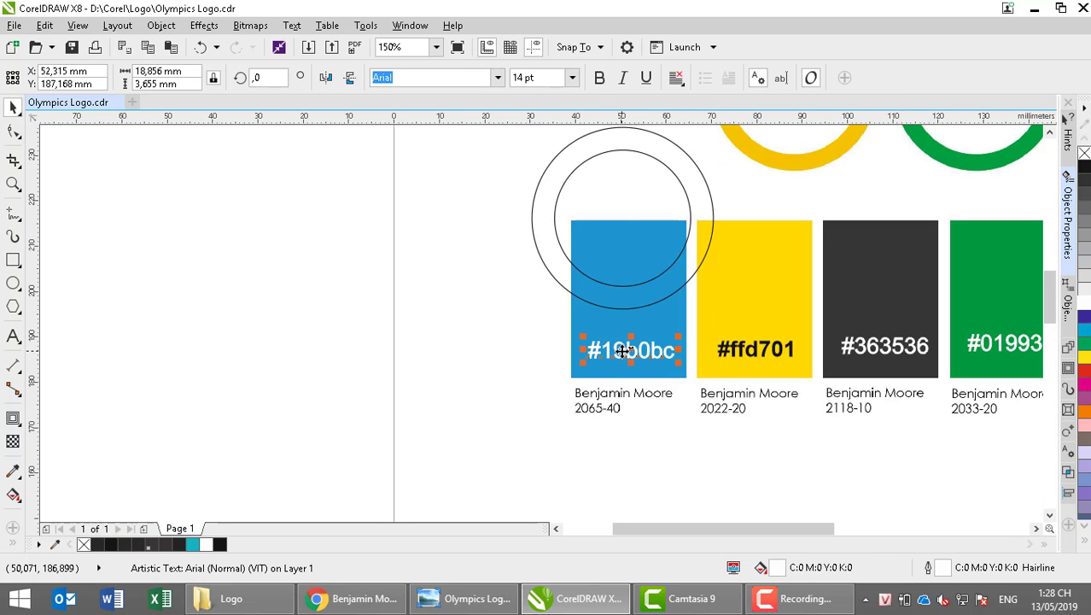
left_click(646, 298)
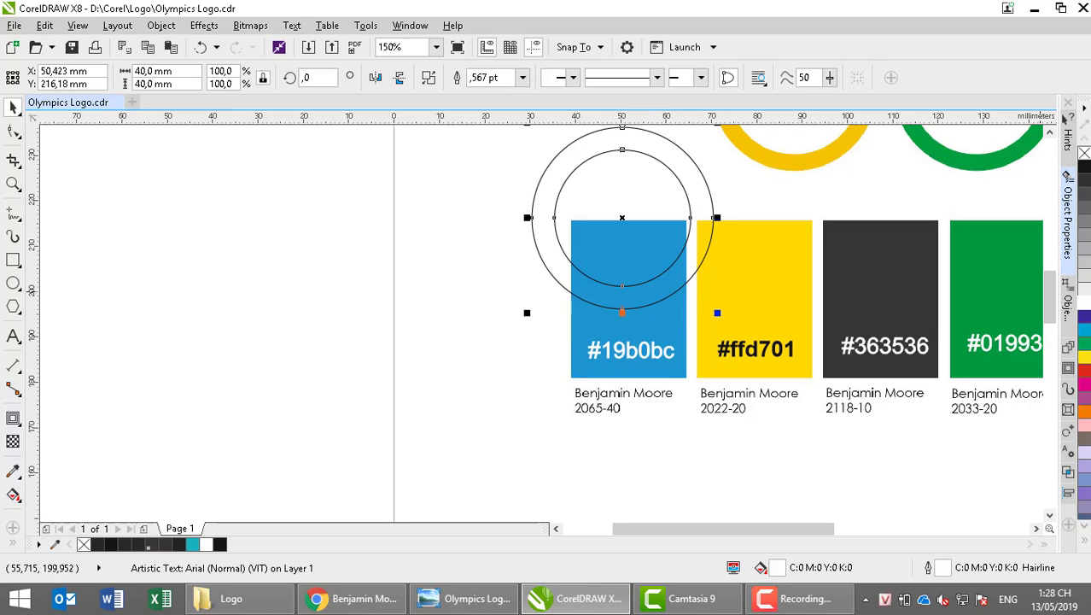
left_click(1085, 330)
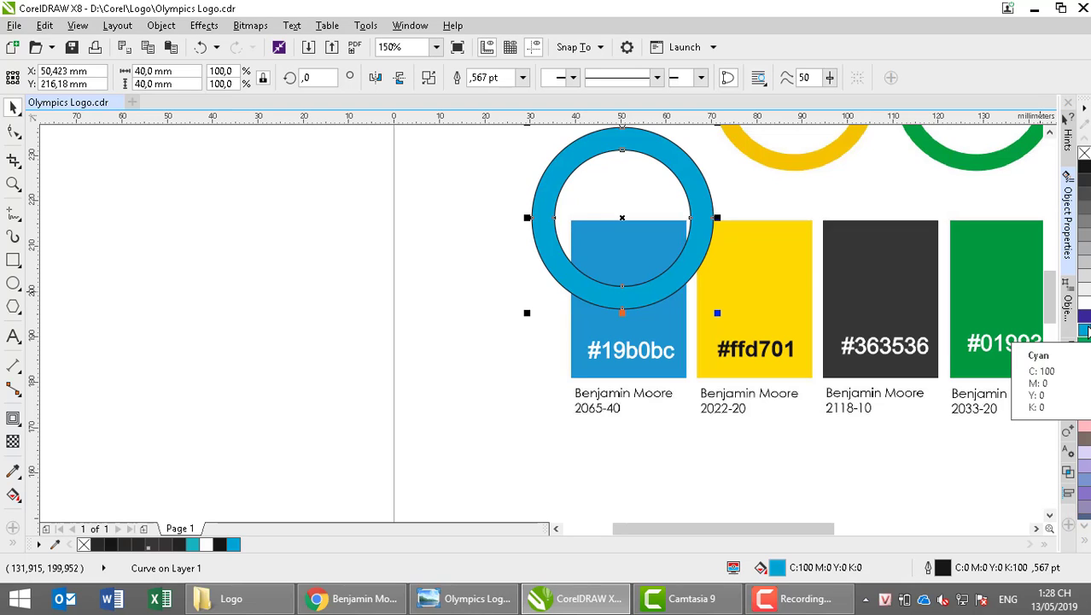
- Switch the ring's fill to the RGB colour model and set its hex value to #19B0BC
left_click(13, 470)
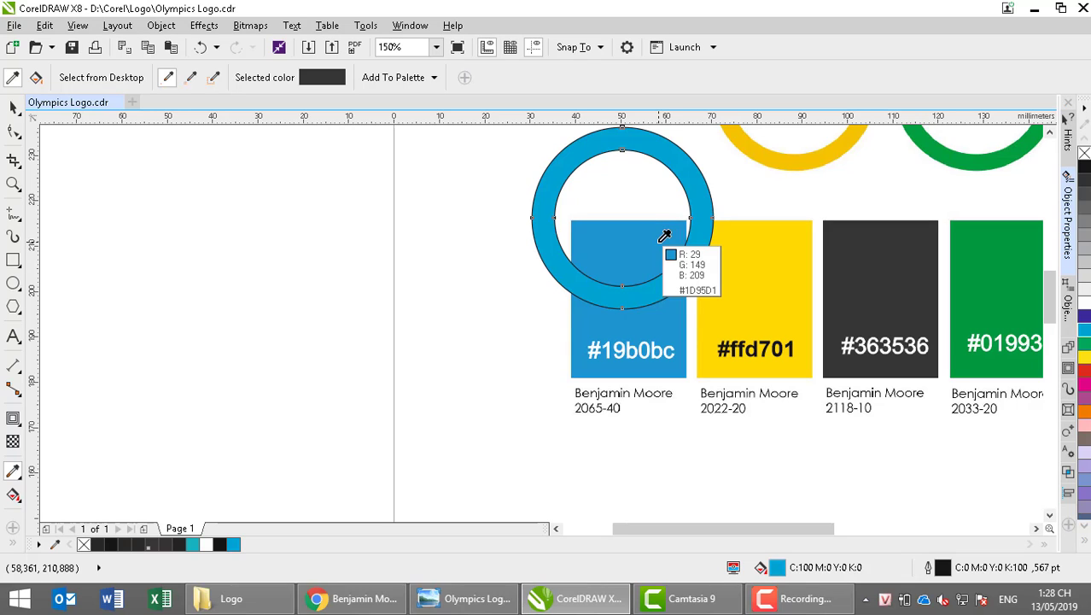
left_click(13, 106)
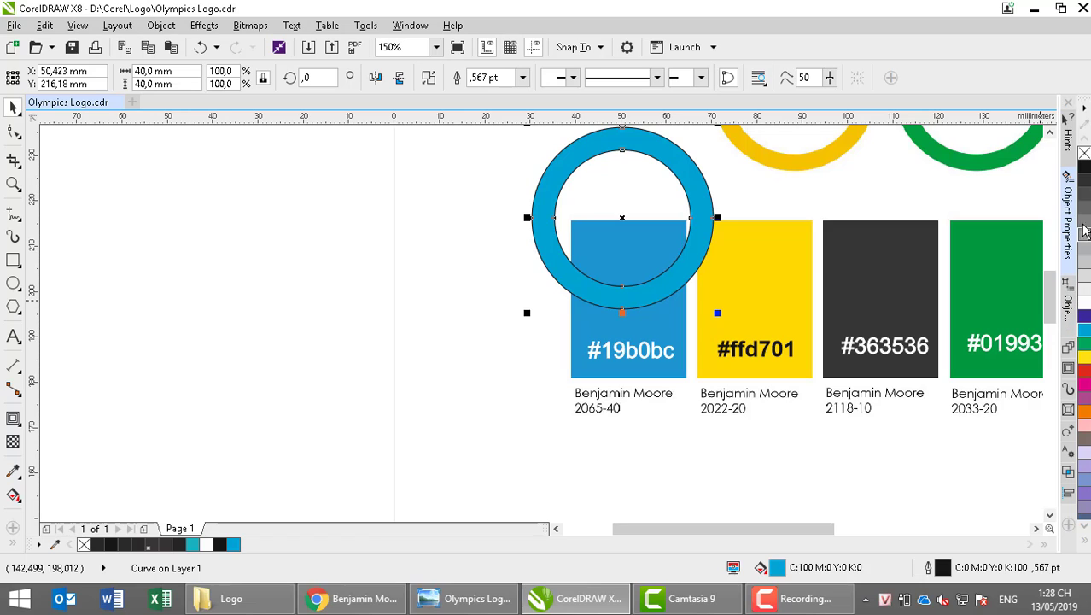
left_click(1069, 198)
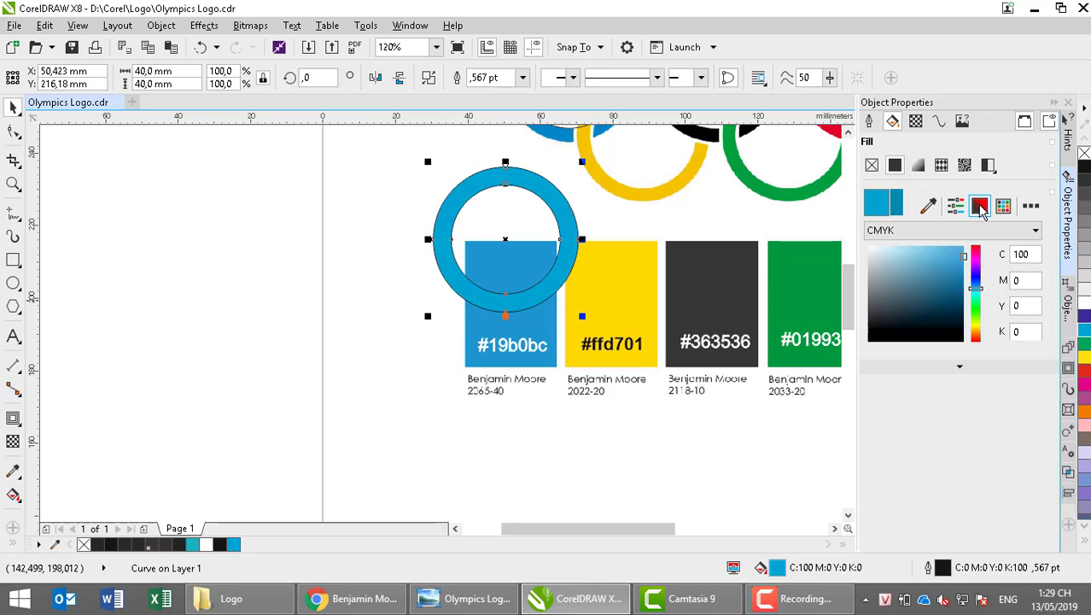
left_click(905, 230)
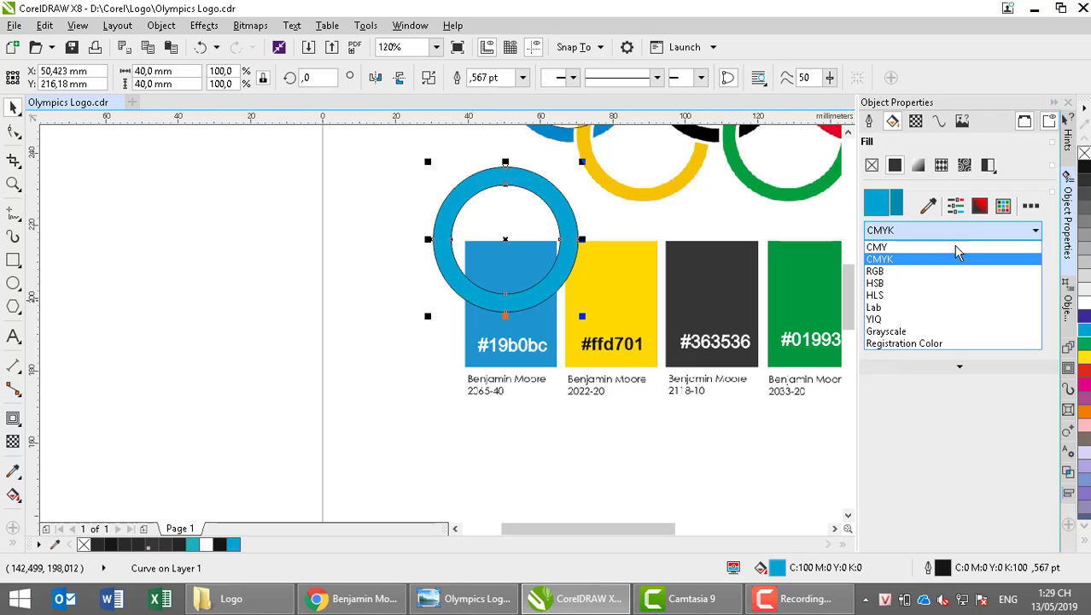
left_click(934, 273)
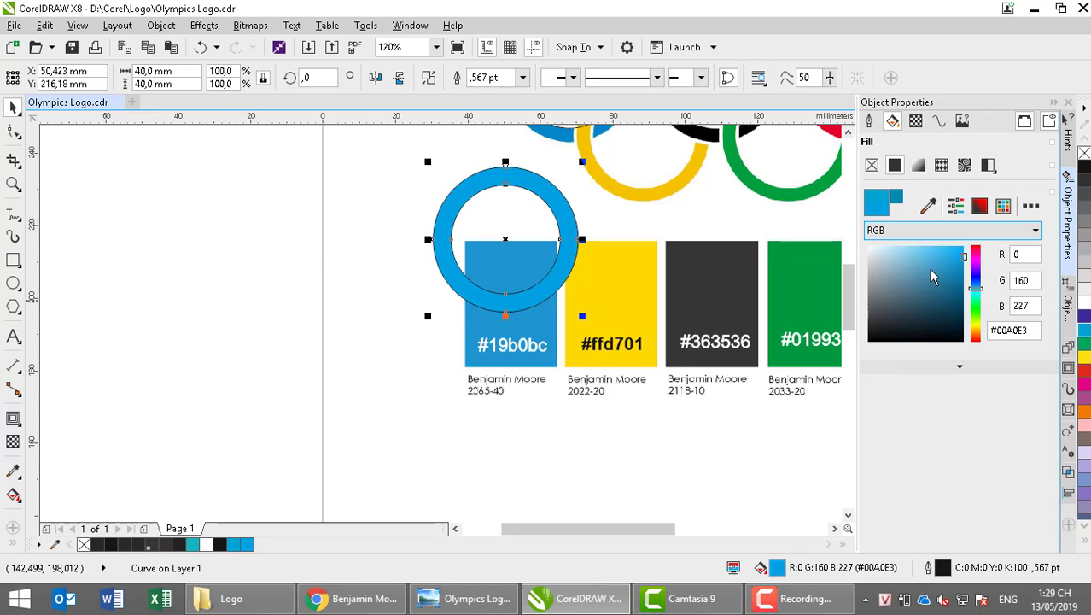
left_click(997, 331)
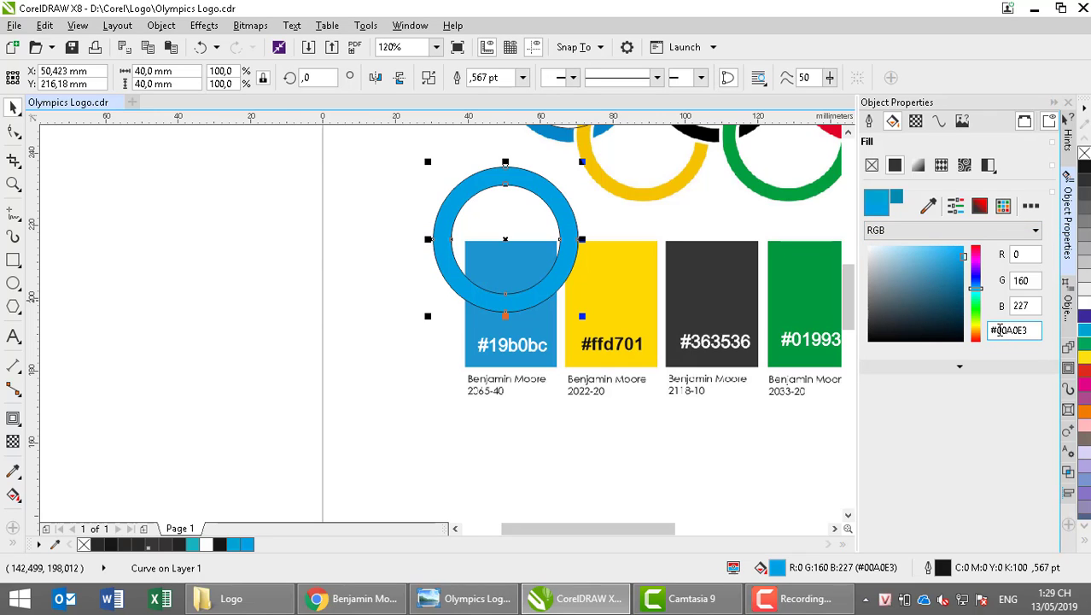
left_click_drag(999, 330, 1086, 320)
type("19b0bc")
key("Return")
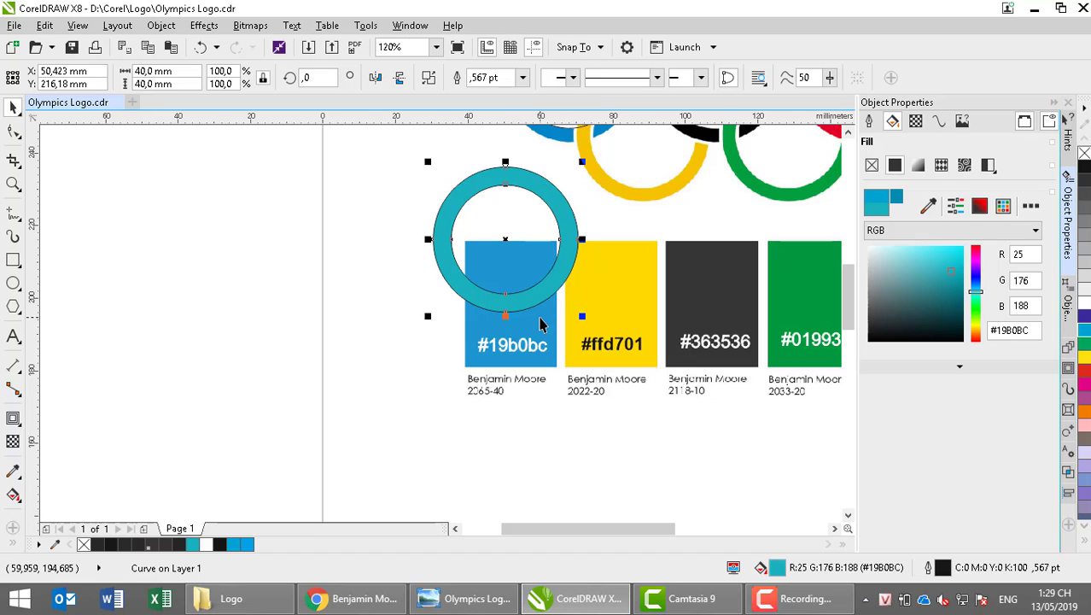
- Sample the blue from the first reference swatch and apply it as the ring's fill
left_click(848, 134)
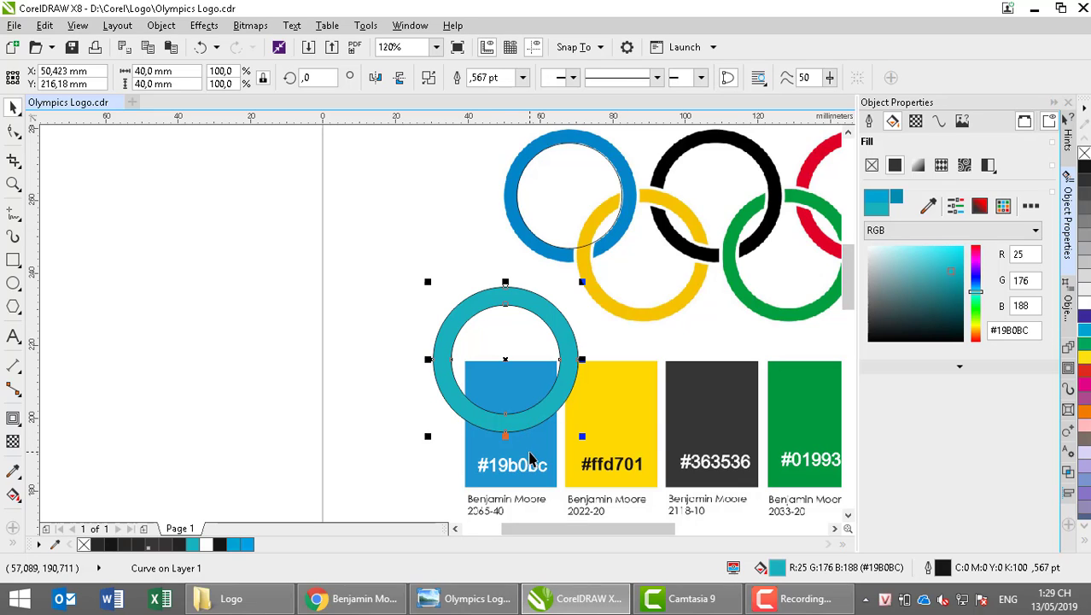
left_click(14, 471)
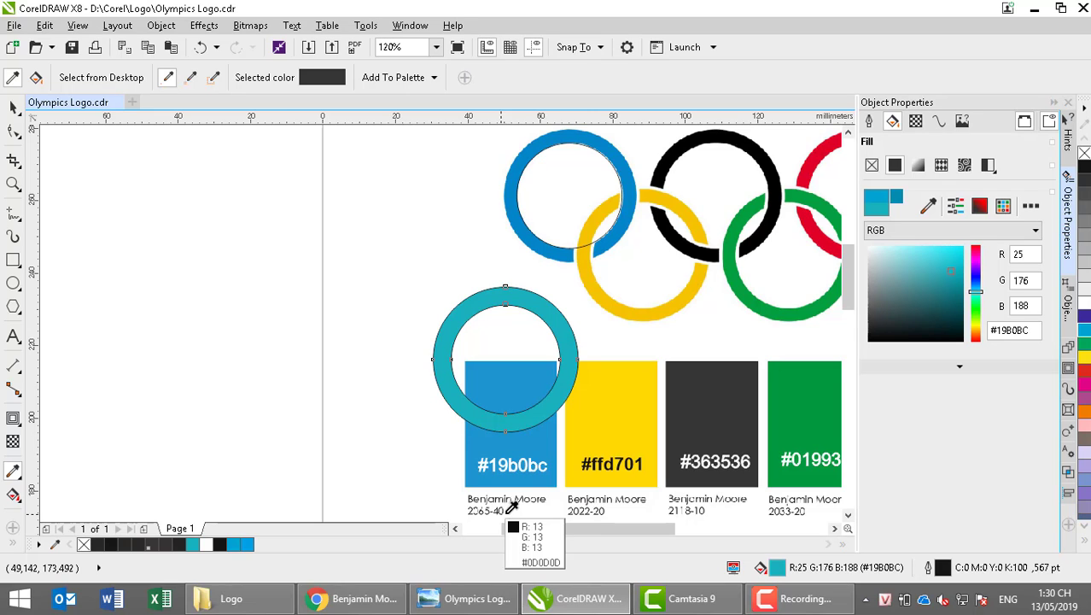
left_click(504, 438)
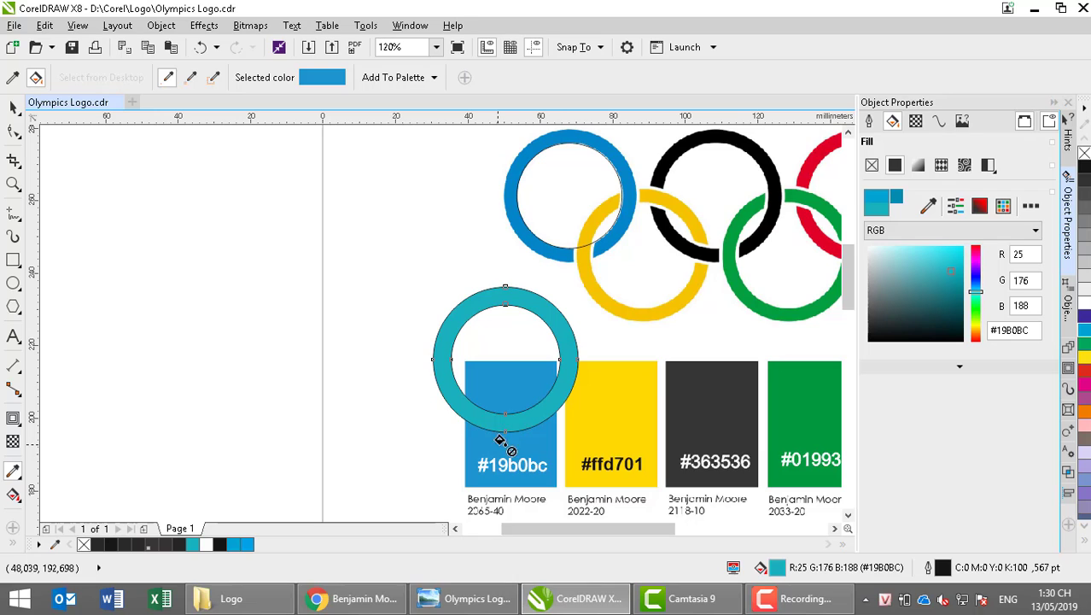
left_click(485, 415)
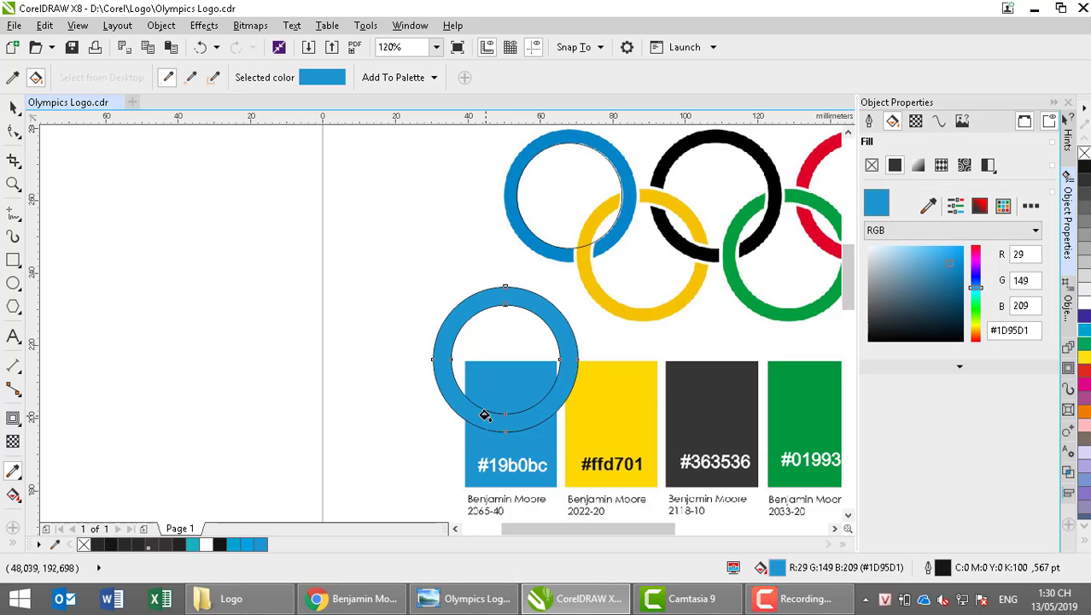
- Remove the ring's outline, undoing the accidental removal of its blue fill
left_click(14, 109)
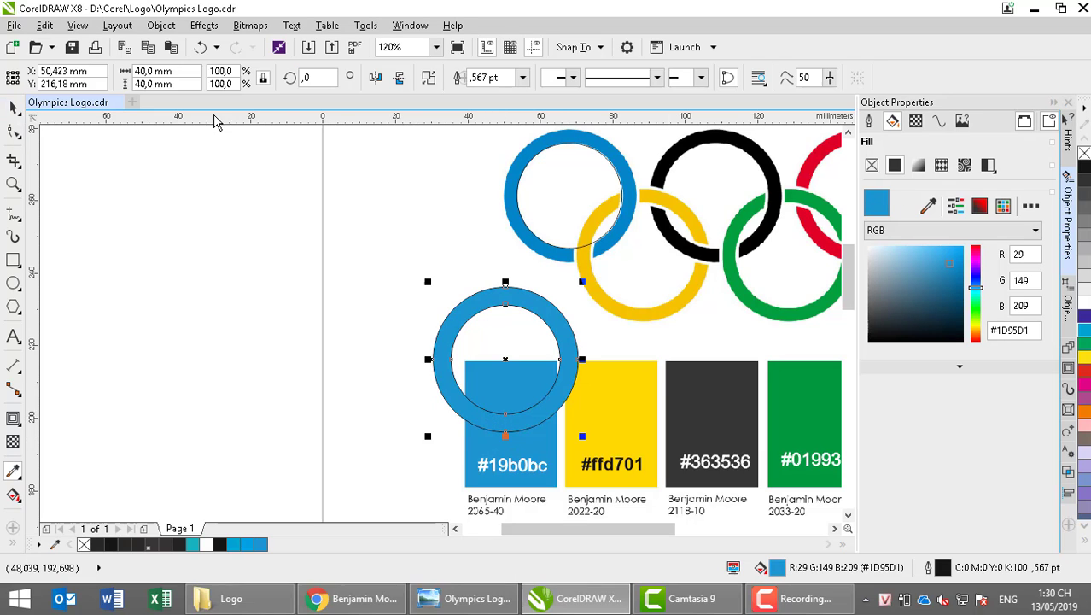
left_click(1084, 154)
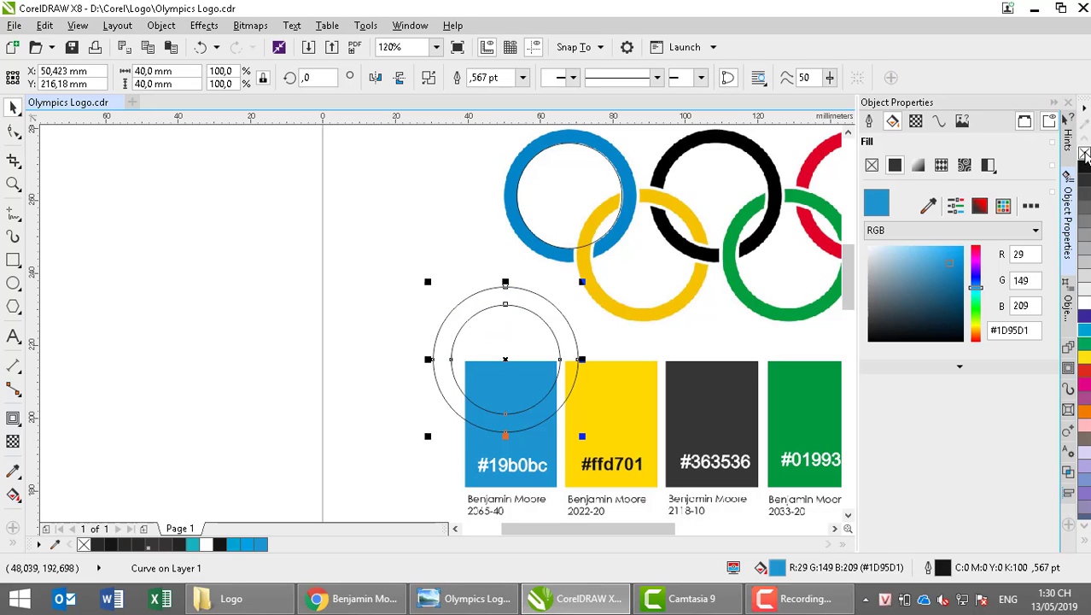
key("ctrl+z")
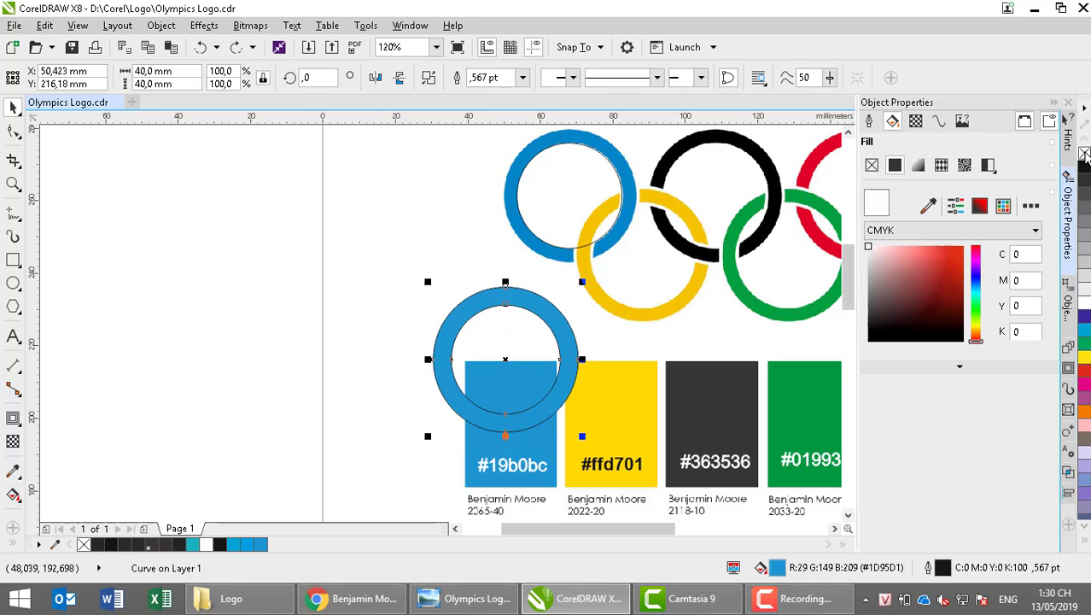
left_click(399, 239)
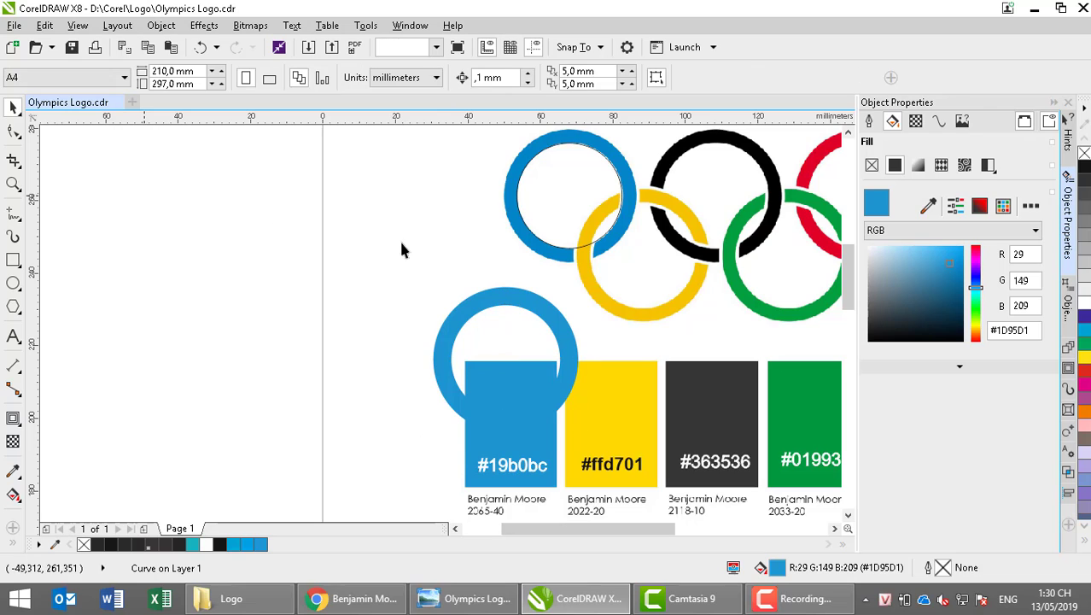
- Move the blue ring beside the page and duplicate it into a horizontal row of three, about 143 mm wide at about Y 269 mm
left_click_drag(498, 303, 430, 203)
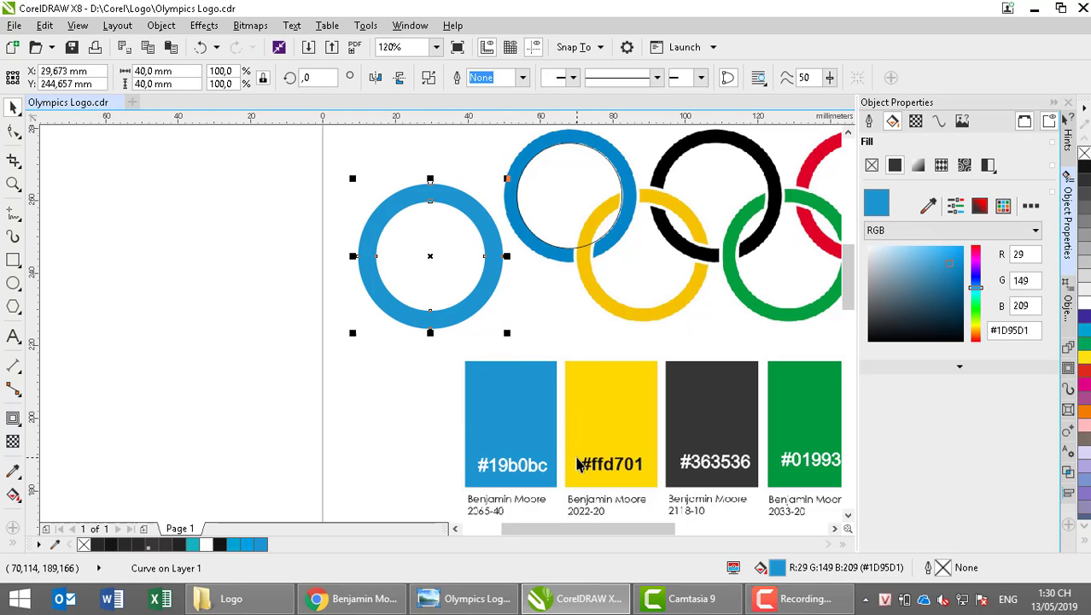
scroll(578, 464, "down", 3)
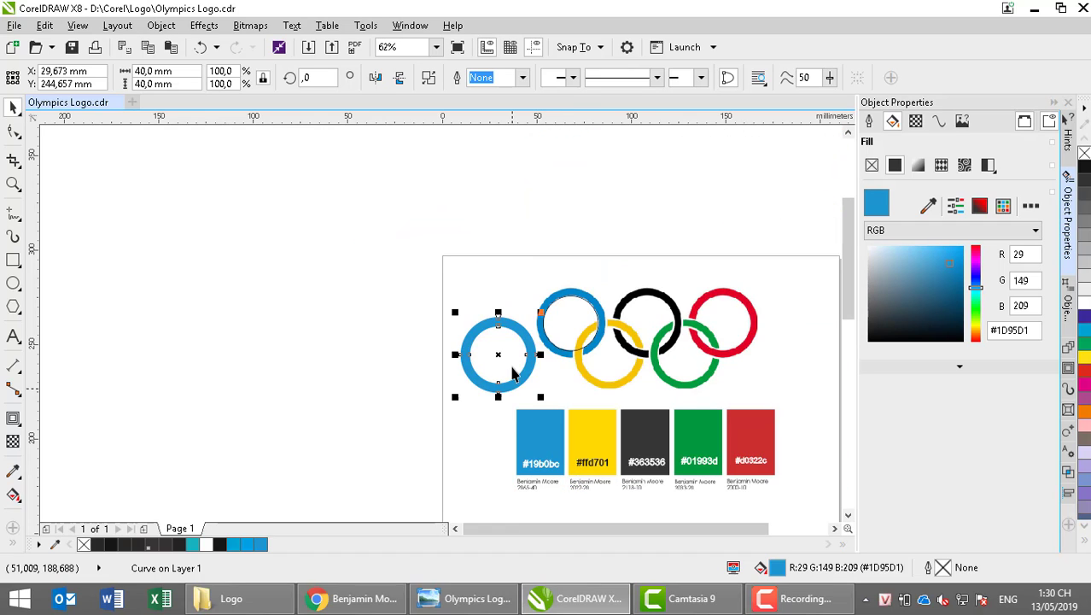
mouse_move(514, 336)
left_mouse_down()
mouse_move(220, 292)
mouse_move(415, 287)
left_mouse_up()
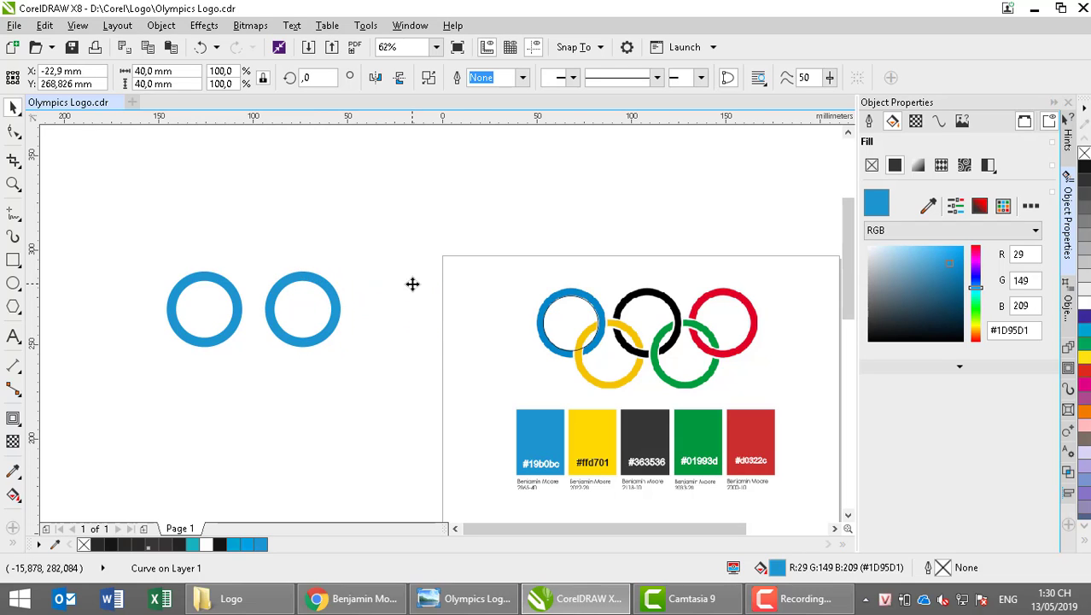
left_click(398, 389)
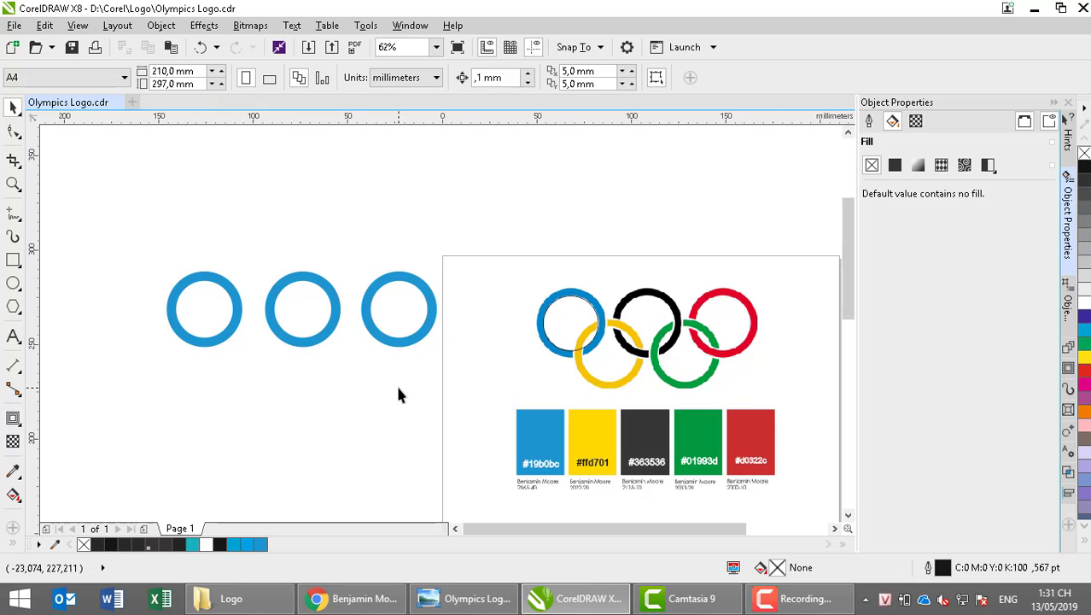
- Select the three blue rings and distribute them horizontally by their centres
left_click_drag(119, 222, 474, 396)
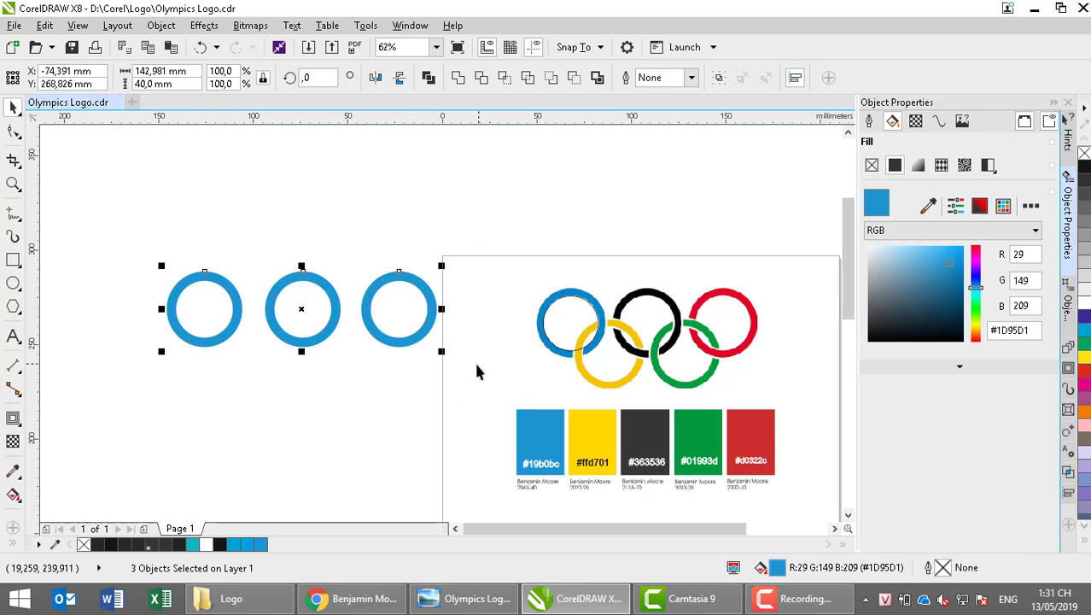
left_click(795, 79)
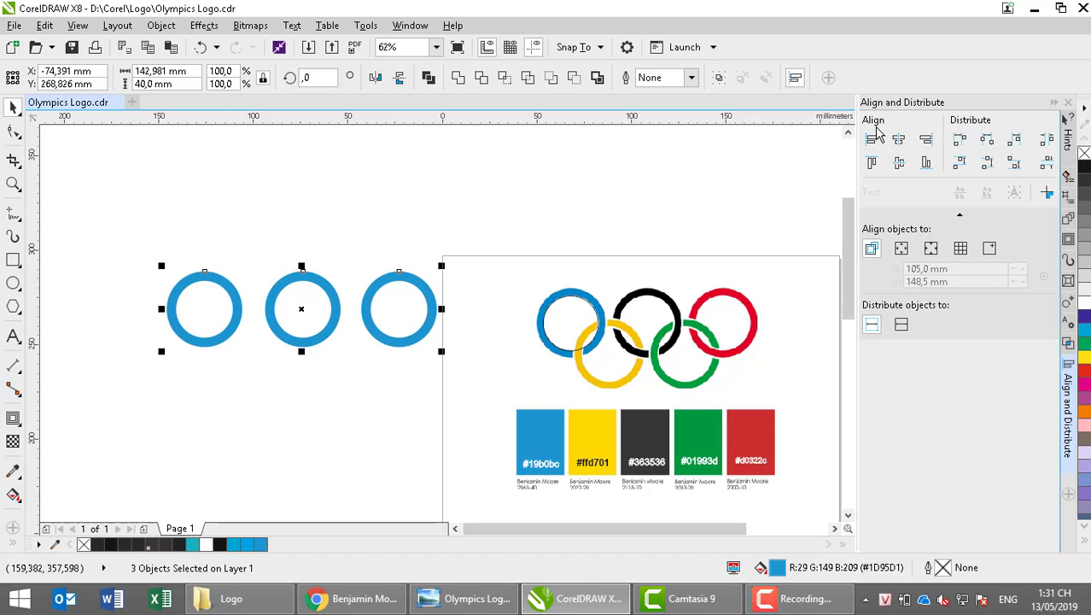
left_click(987, 142)
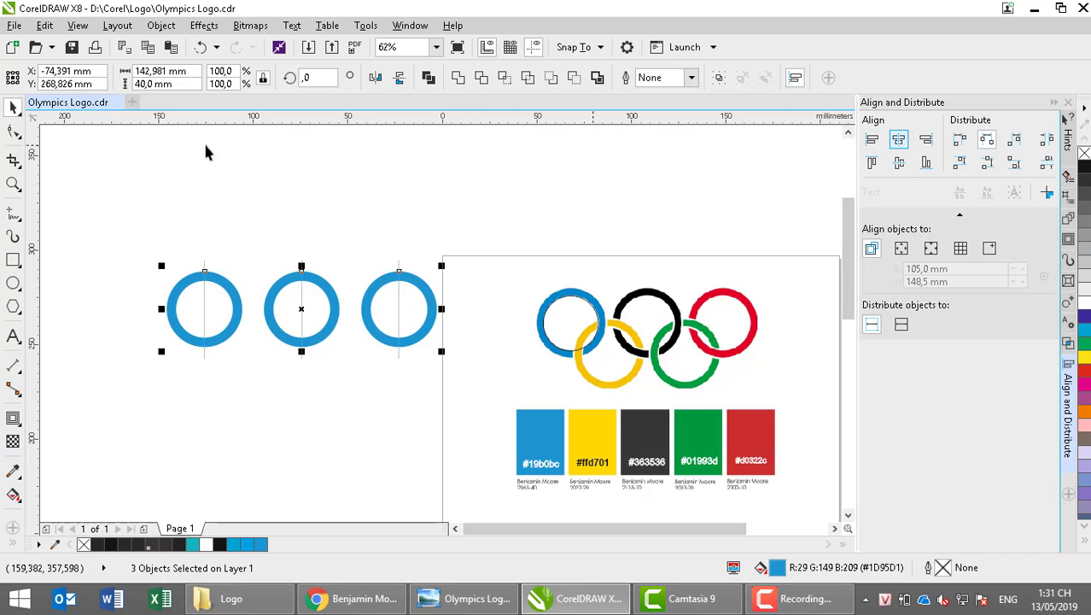
left_click(175, 181)
left_click_drag(471, 370, 499, 391)
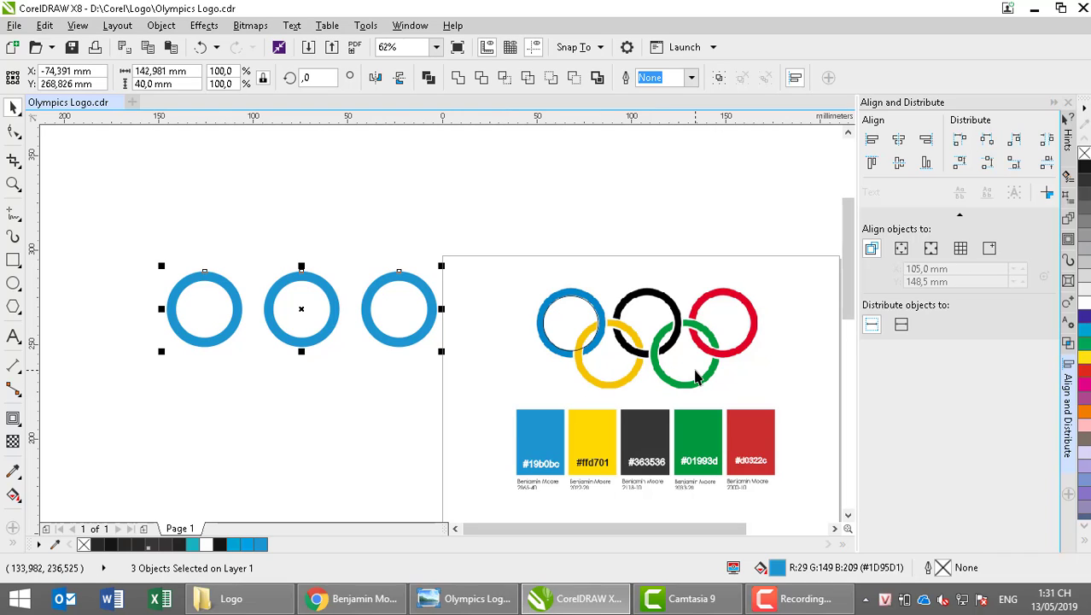
- Try to move the two leftmost blue rings up to about Y 332 mm, and undo the move
left_click_drag(125, 228, 351, 412)
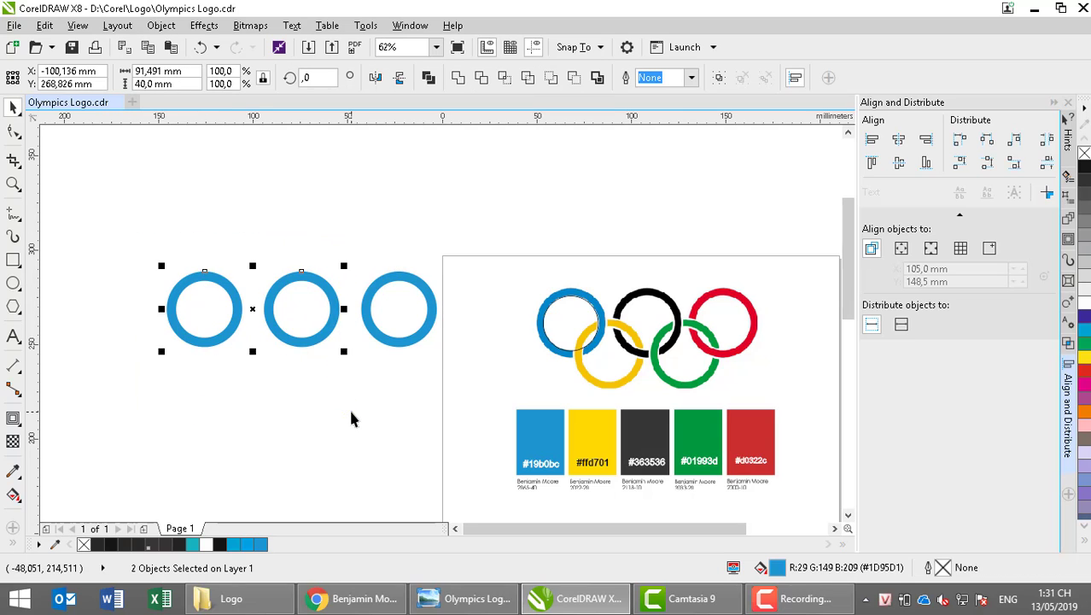
left_click_drag(252, 308, 255, 193)
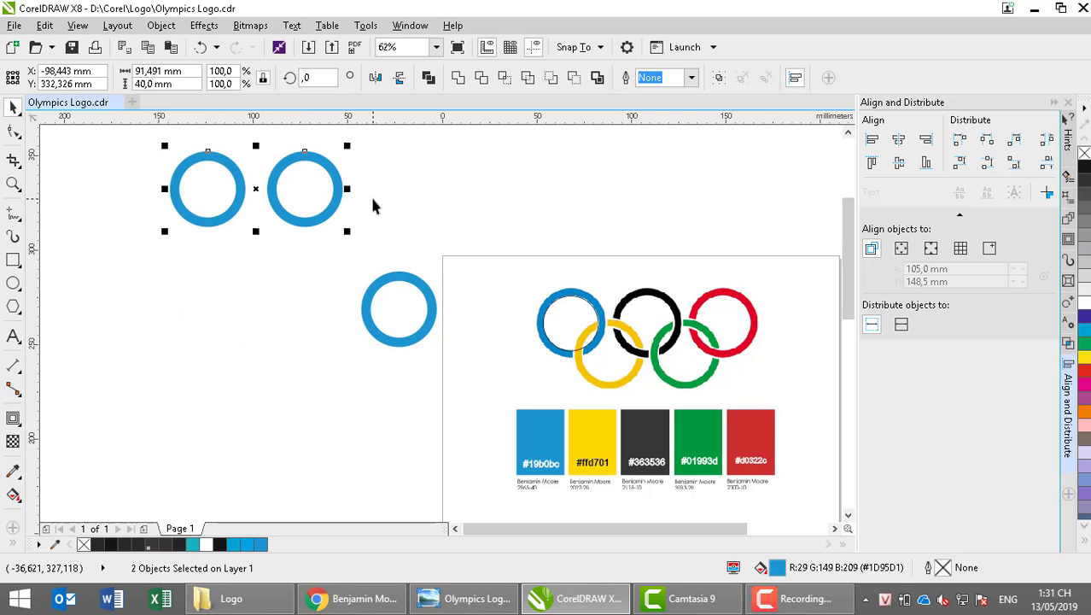
key("ctrl+z")
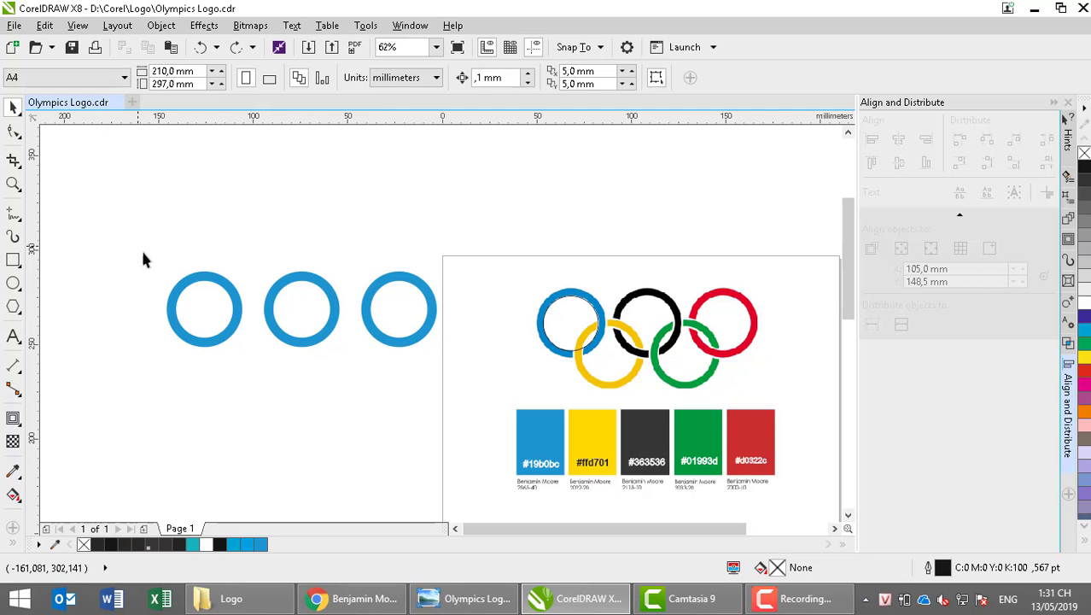
- Bring the rightmost blue ring closer, to about X -32 mm, and redistribute the three rings horizontally by their centres
left_click_drag(365, 311, 350, 319)
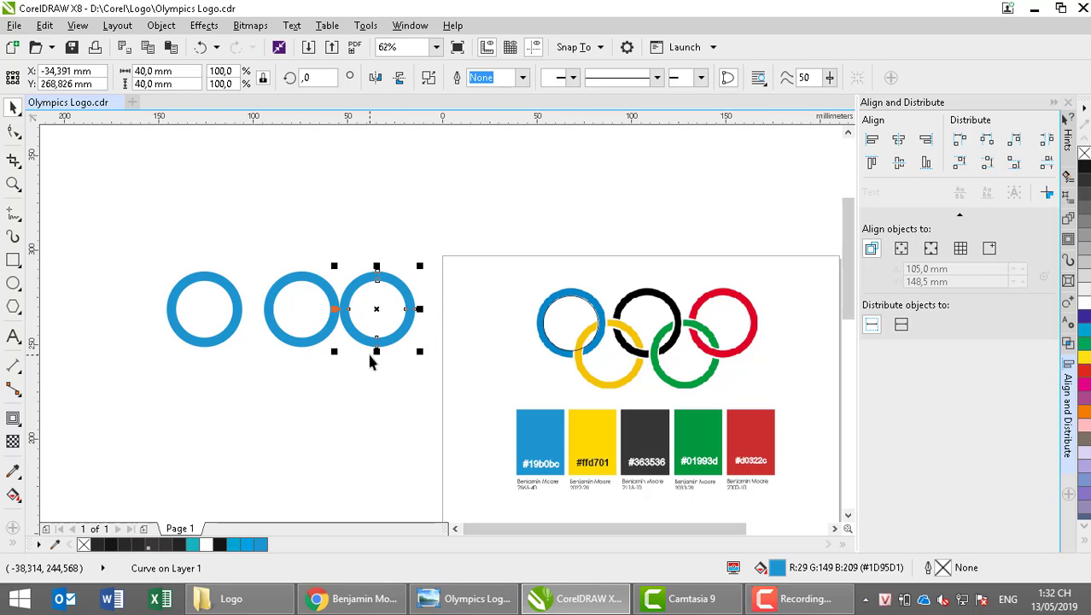
key("Right")
key("Right")
key("Right")
key("Right")
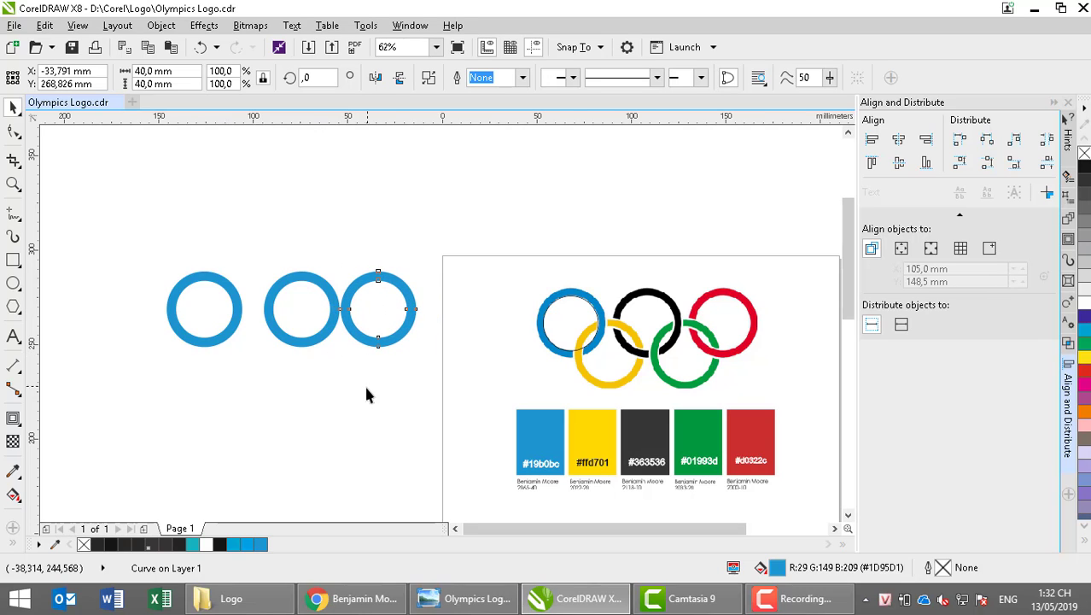
left_click_drag(114, 228, 458, 400)
left_click(987, 139)
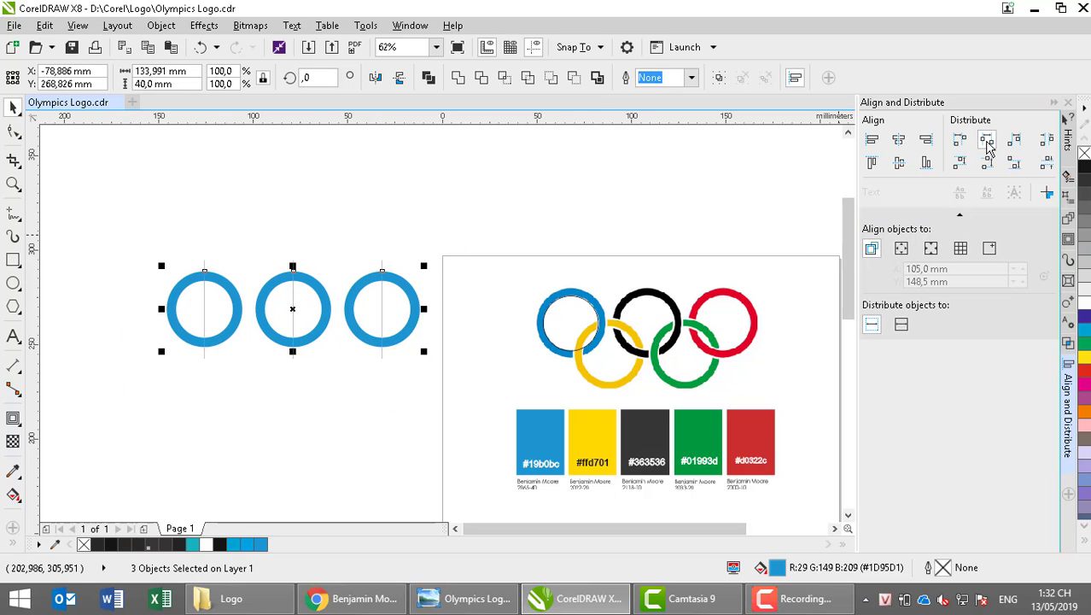
left_click(408, 401)
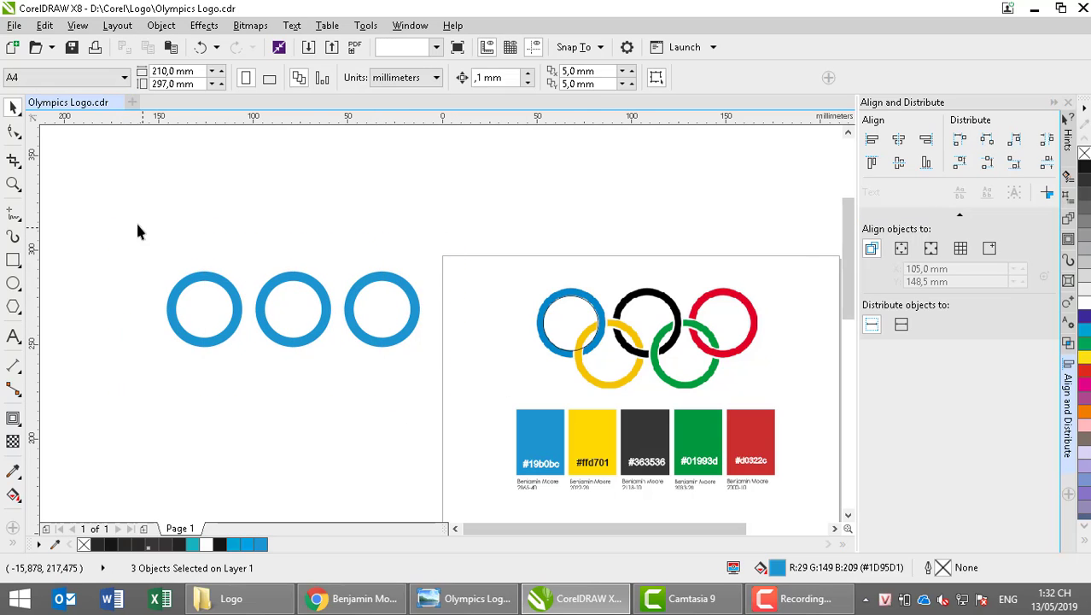
- Try to place the two leftmost blue rings as a lower row offset to the right, and undo it
left_click_drag(138, 225, 353, 411)
left_click_drag(248, 309, 305, 338)
key("ctrl+z")
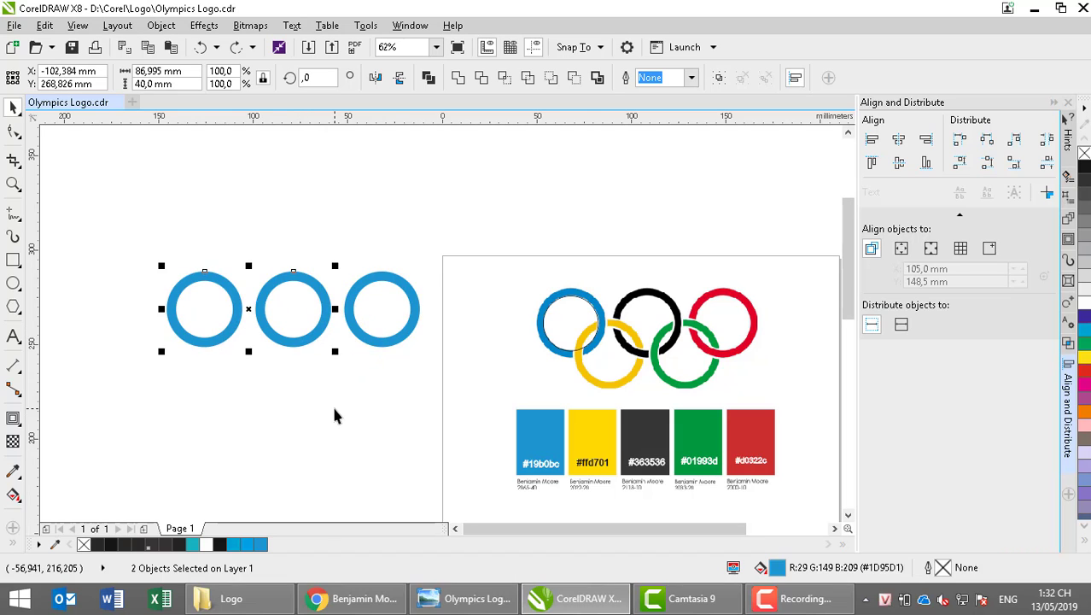
- Move the rightmost blue ring against the middle one, at about X -39 mm, and distribute all three horizontally by their centres
left_click(345, 368)
left_click(361, 333)
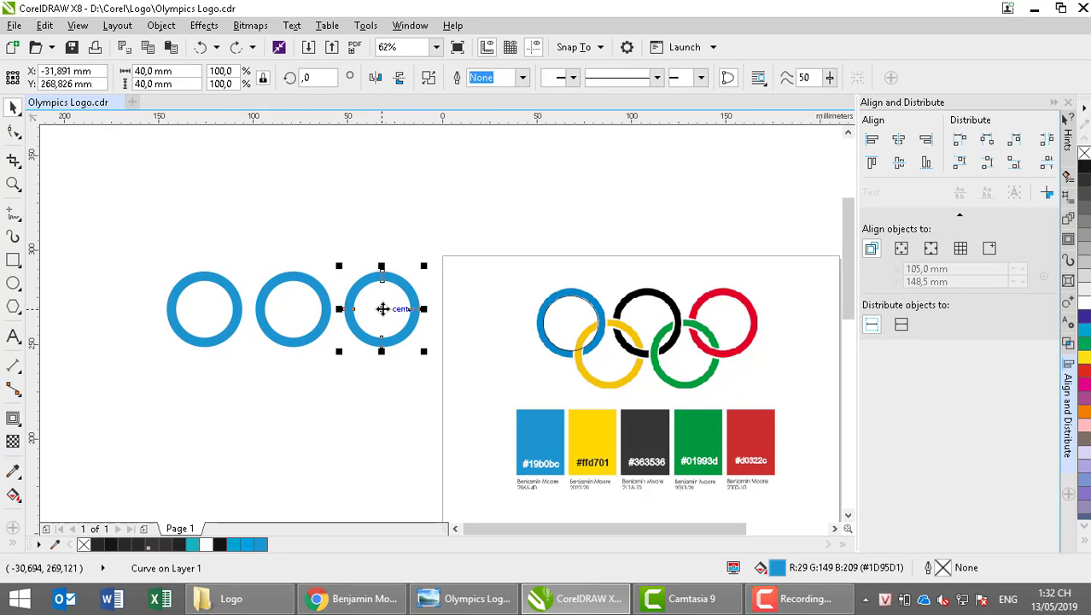
left_click_drag(382, 310, 367, 317)
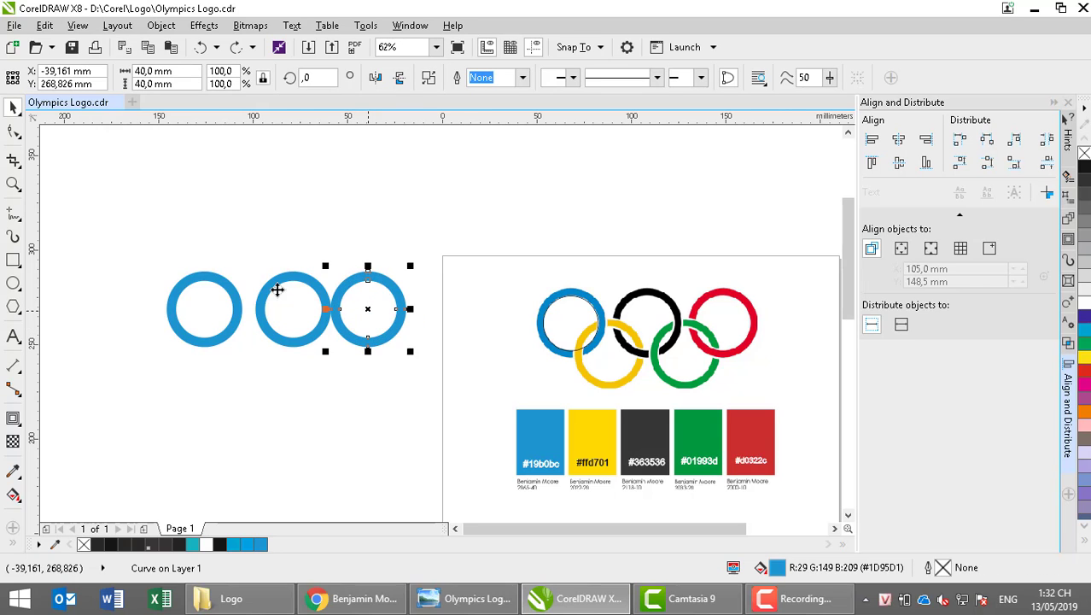
left_click_drag(267, 301, 421, 386)
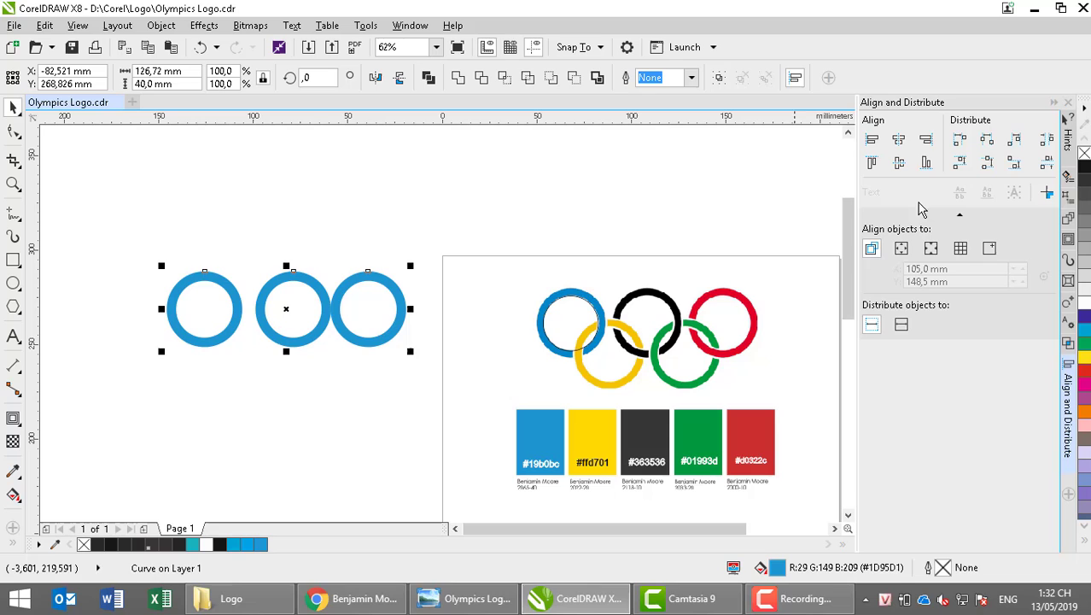
left_click(987, 140)
left_click(141, 231)
- Duplicate the two leftmost blue rings into an overlapping lower row, centred at about X -80 mm, Y 254 mm
left_click_drag(122, 219, 343, 385)
left_click_drag(251, 313, 294, 338)
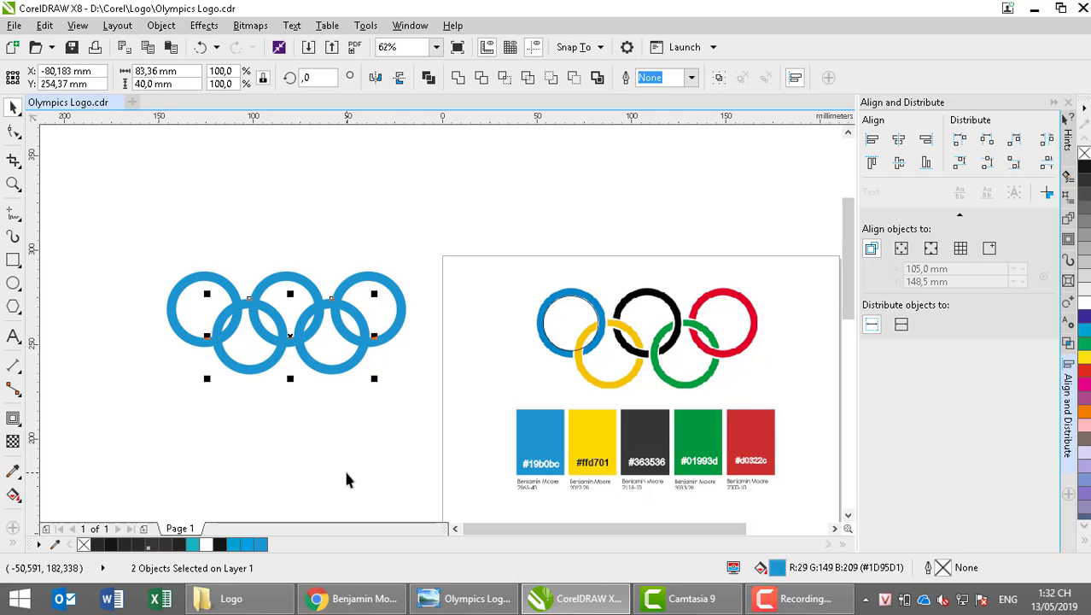
scroll(285, 391, "up", 2)
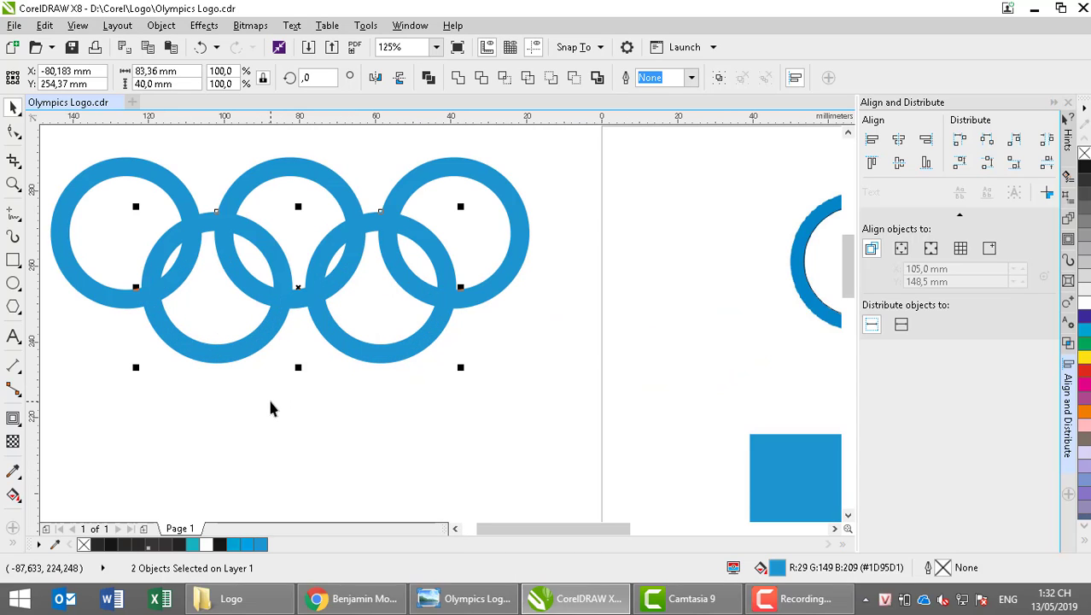
scroll(270, 408, "down", 2)
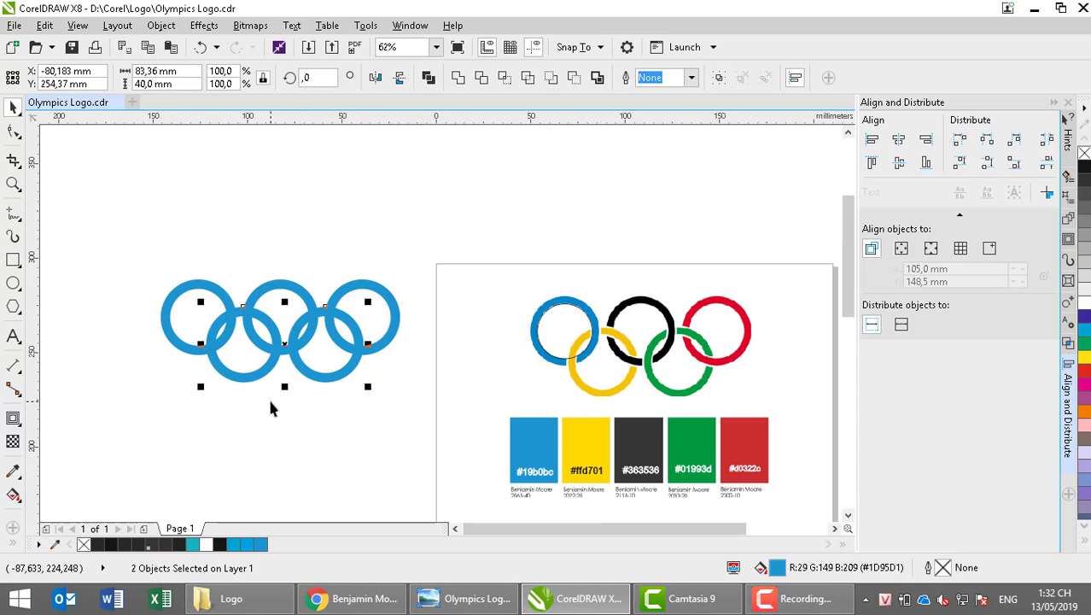
scroll(270, 408, "up", 2)
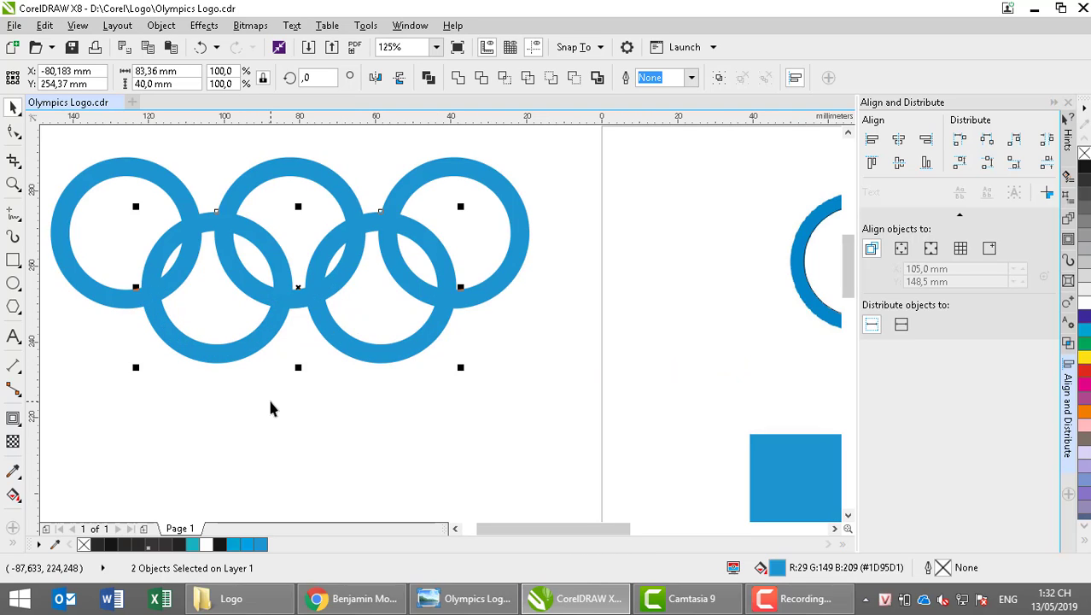
scroll(270, 408, "down", 2)
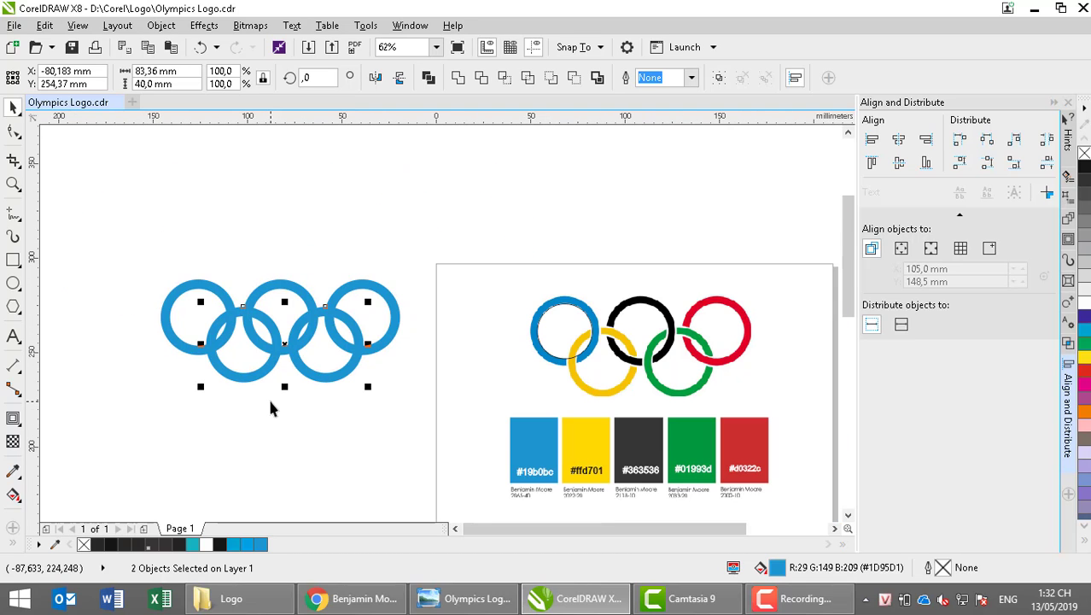
- Move the two lower rings clear of the upper row, to about Y 221 mm, and group them
scroll(270, 408, "up", 2)
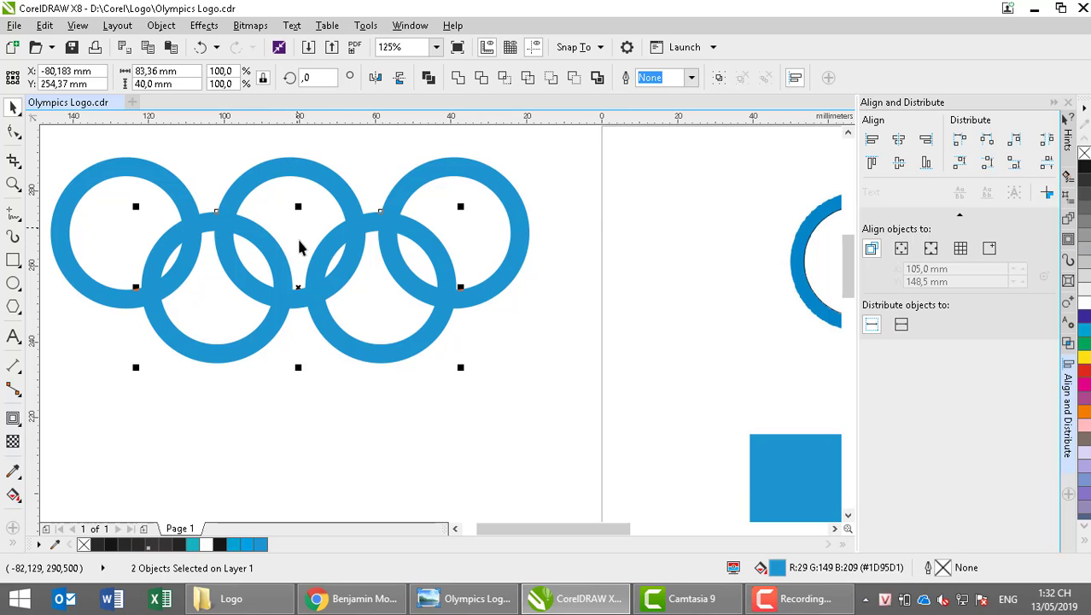
left_click_drag(298, 284, 287, 231)
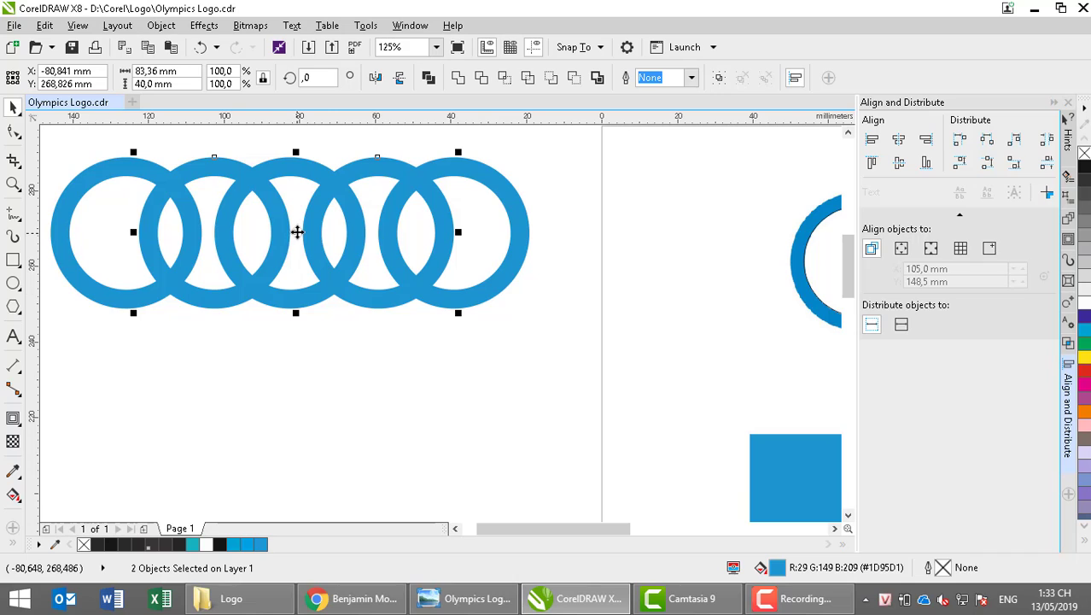
left_click_drag(297, 231, 286, 418)
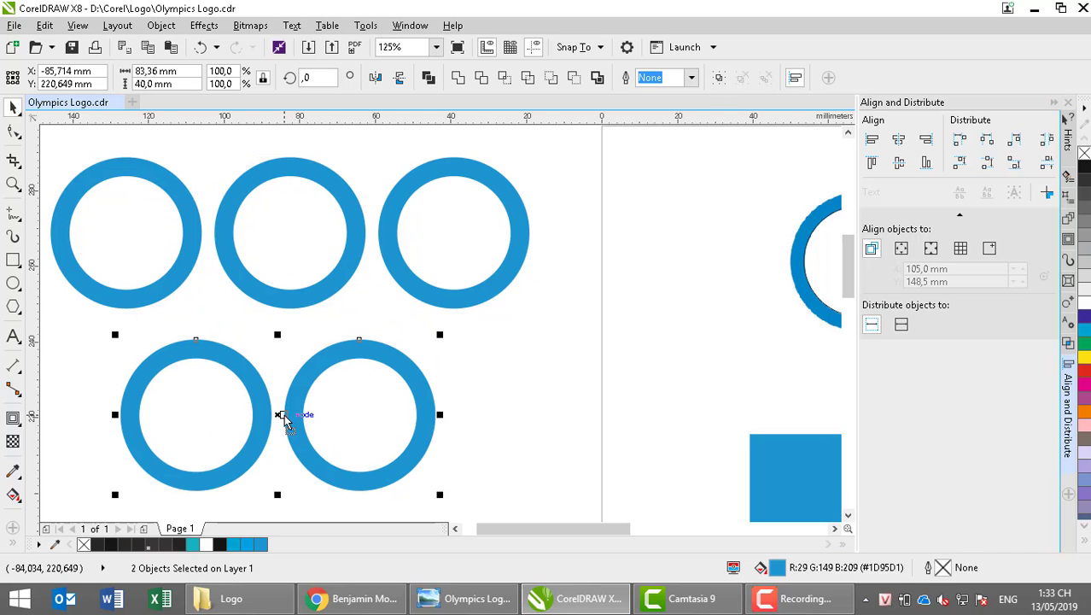
key("ctrl+g")
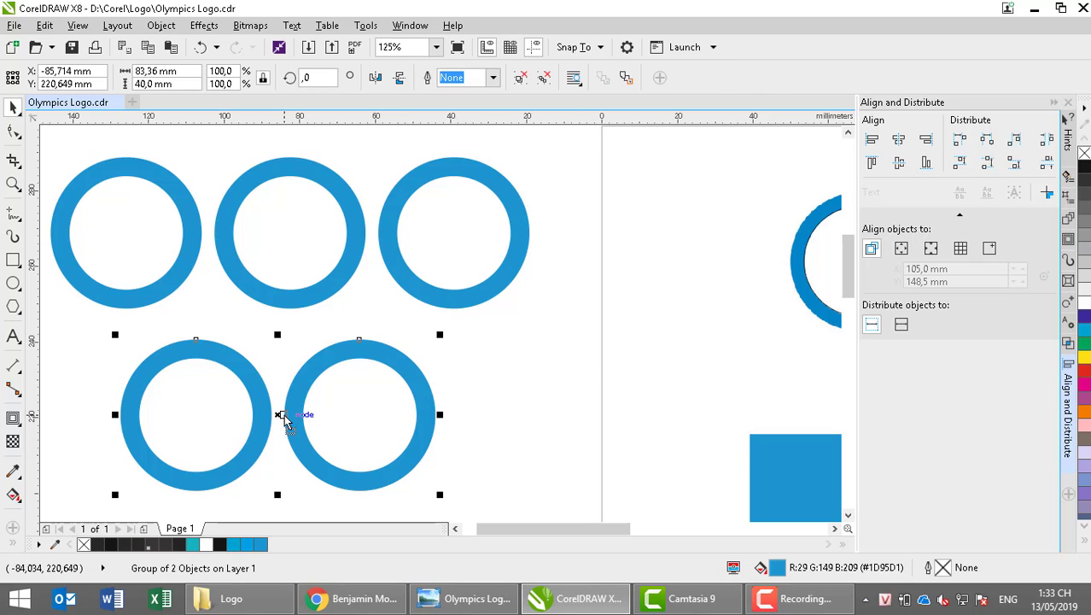
- Align the grouped pair of rings horizontally by centre with the middle ring of the upper row
left_click(502, 352)
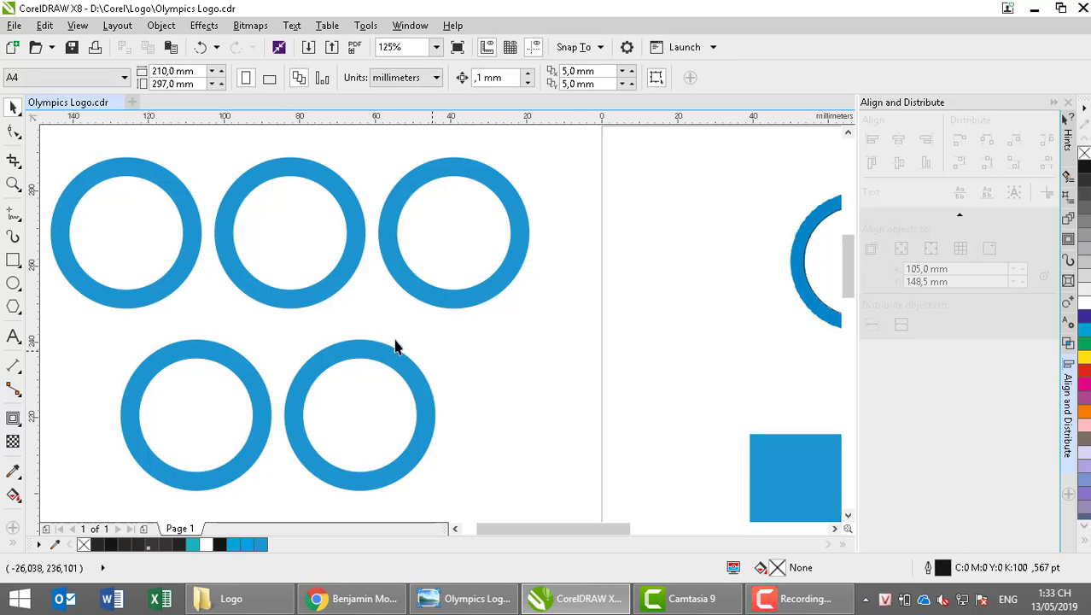
left_click(315, 385)
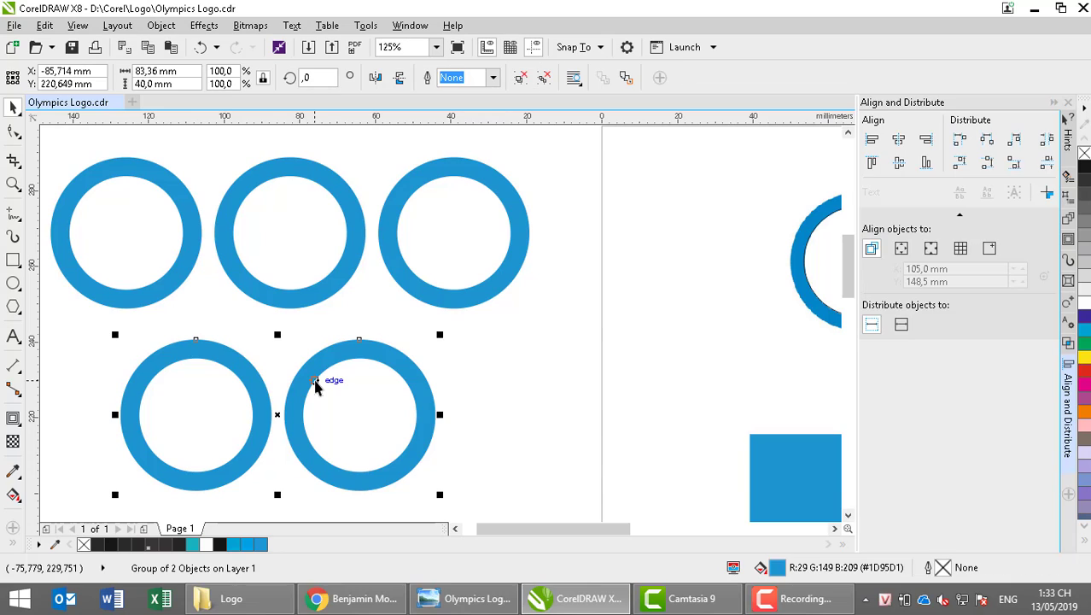
left_click(298, 171, "shift")
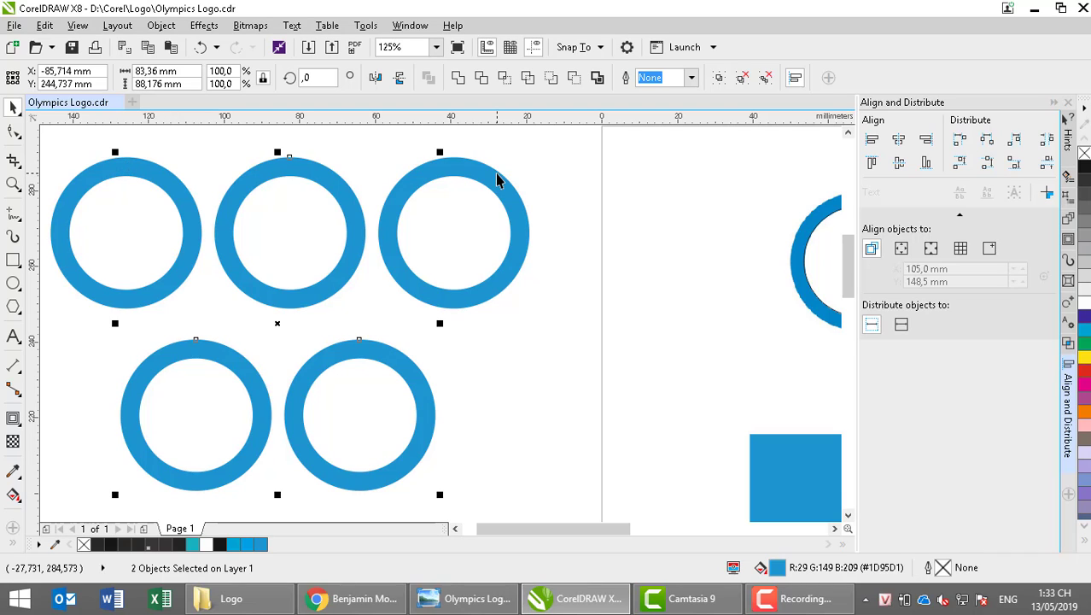
left_click(900, 143)
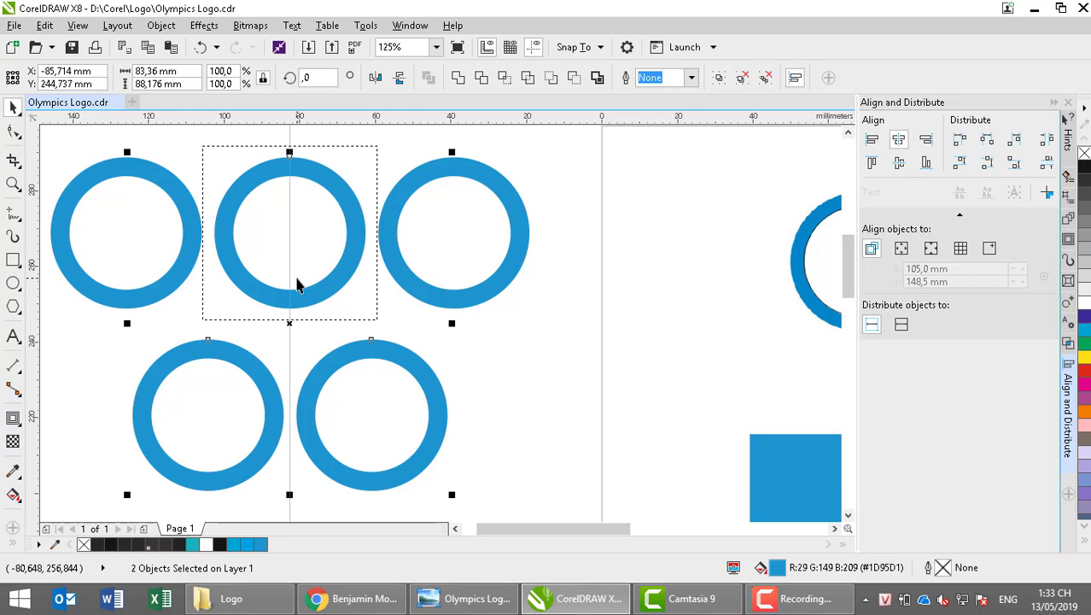
- Move the grouped pair straight up to overlap the upper row, centred at about Y 254.5 mm
left_click(396, 365)
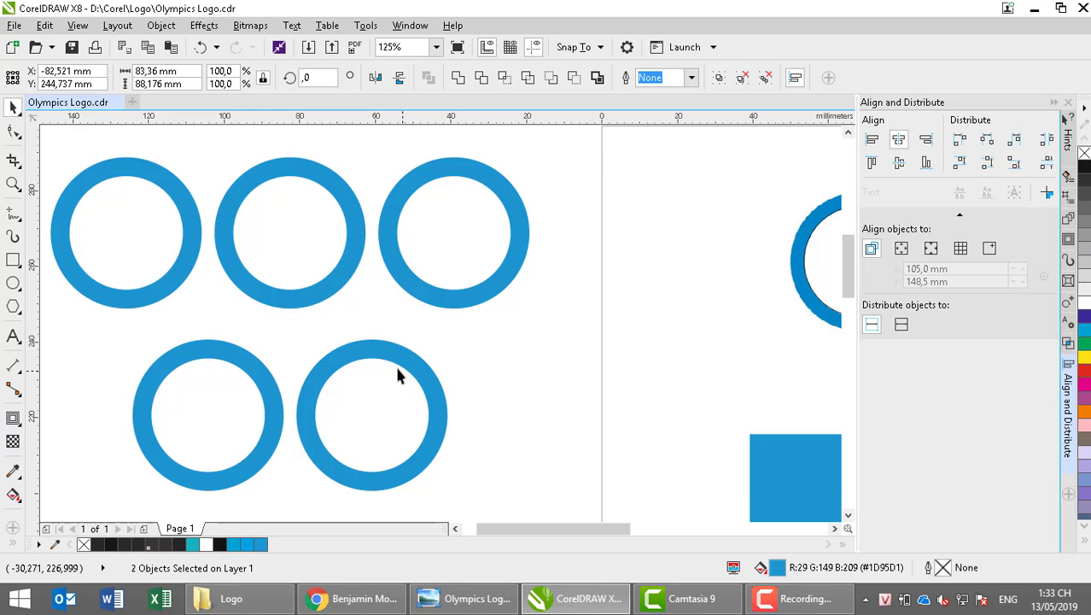
key("Up")
key("Up")
key("Up")
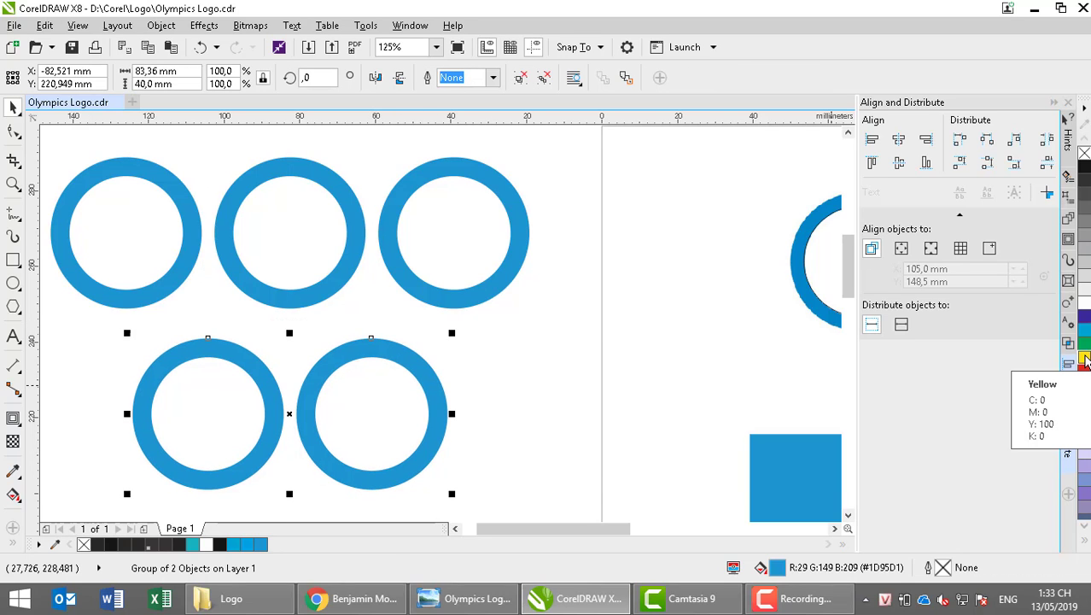
left_click_drag(290, 413, 303, 292)
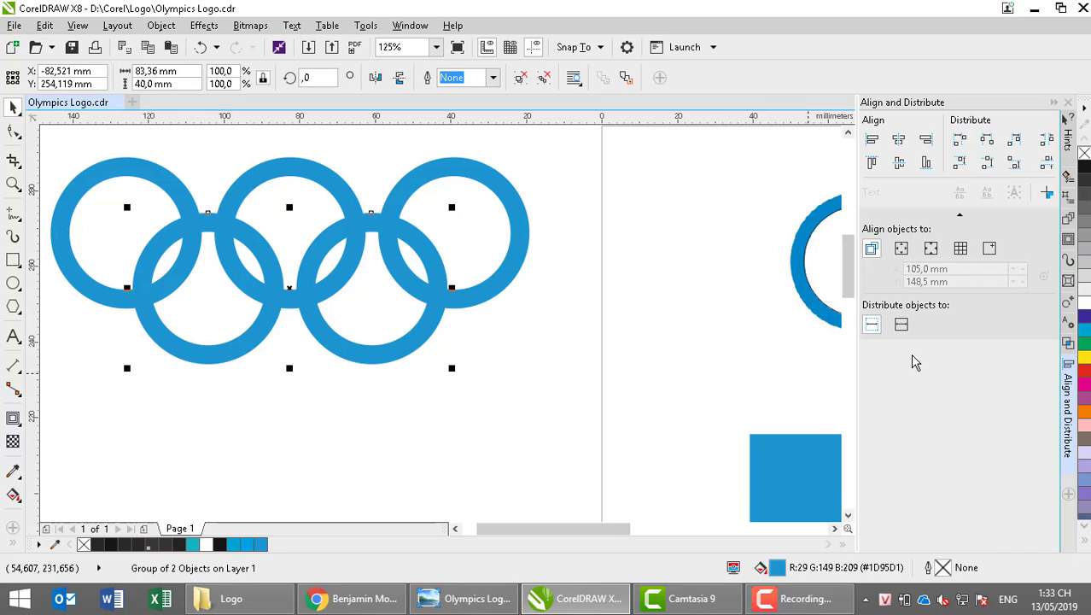
key("Up")
key("Up")
key("Up")
key("Up")
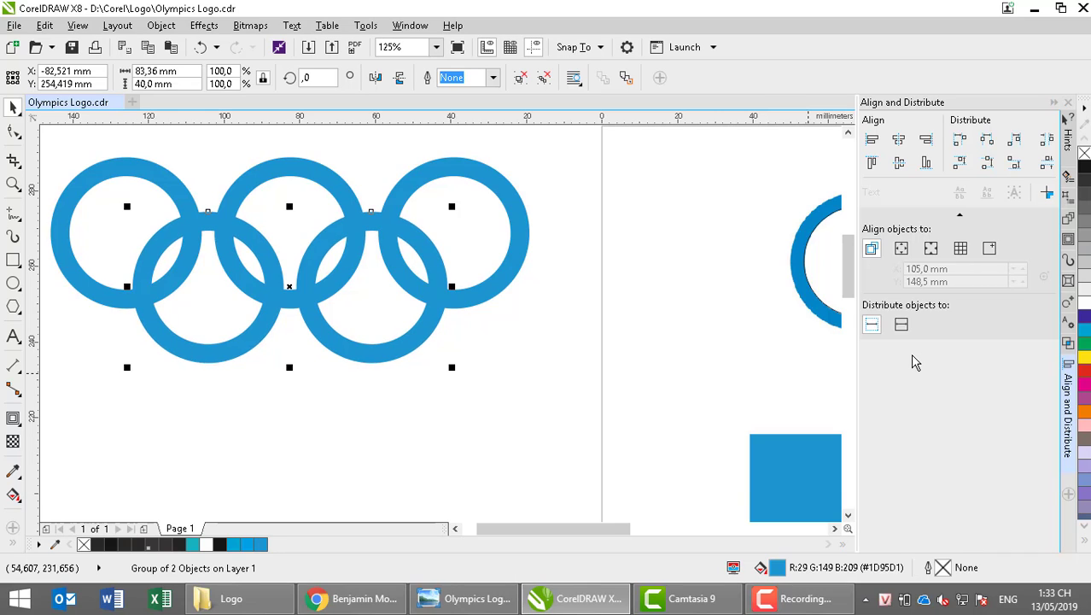
left_click(568, 403)
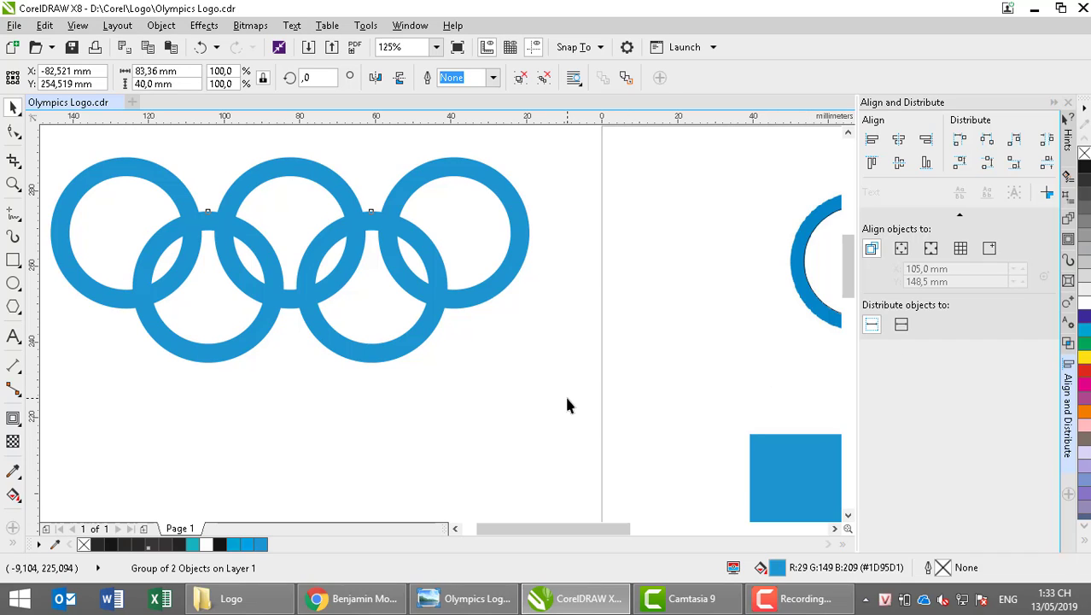
- Fill the lower-left ring with the yellow #ffd701 swatch colour and the upper middle ring with the dark grey #363536 swatch colour
scroll(570, 406, "down", 2)
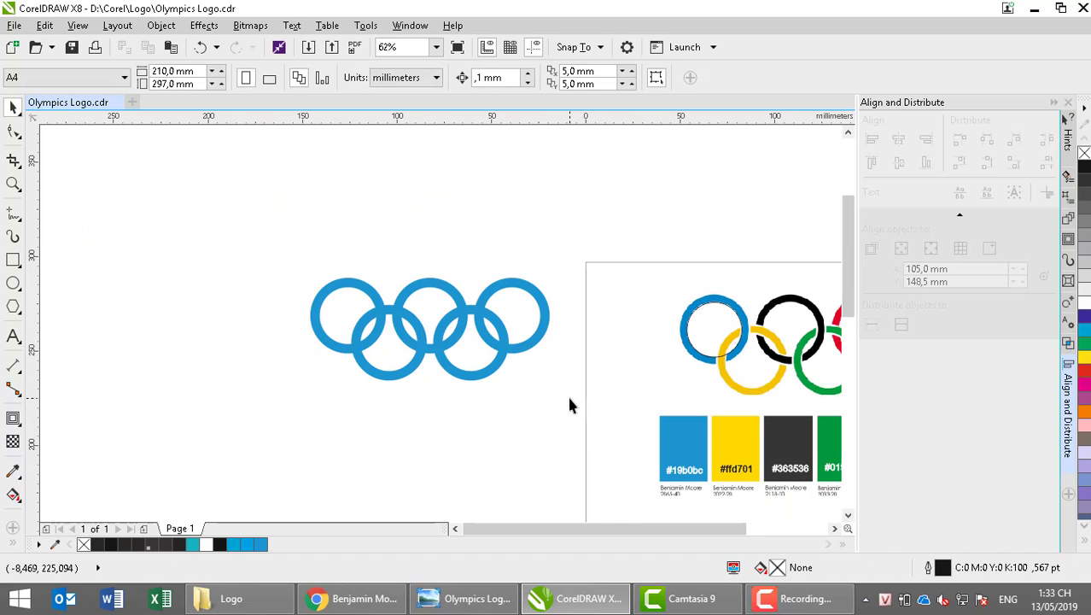
left_click(835, 529)
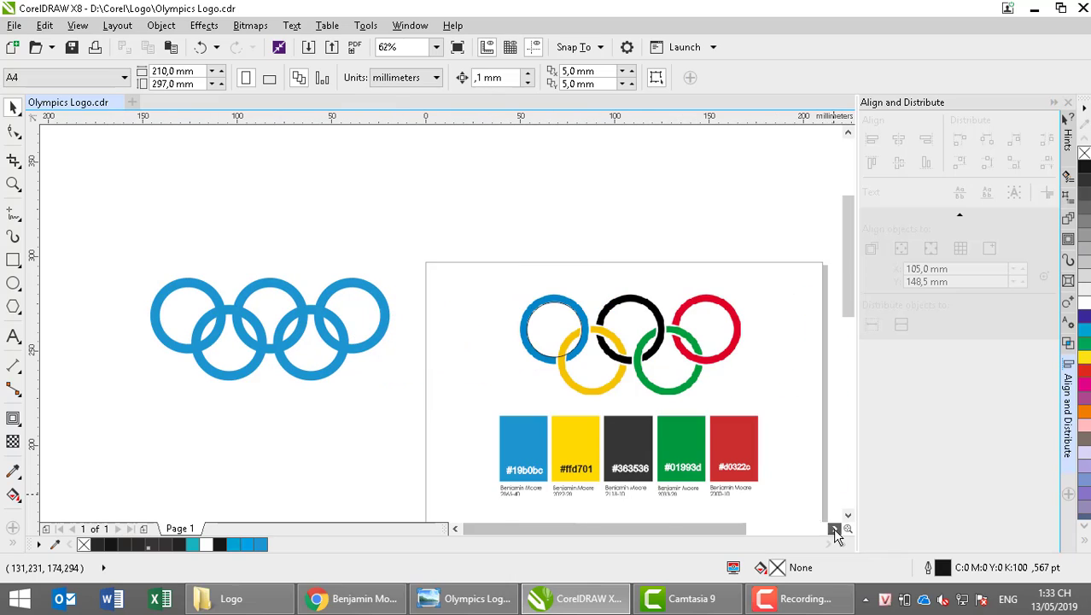
left_click(12, 472)
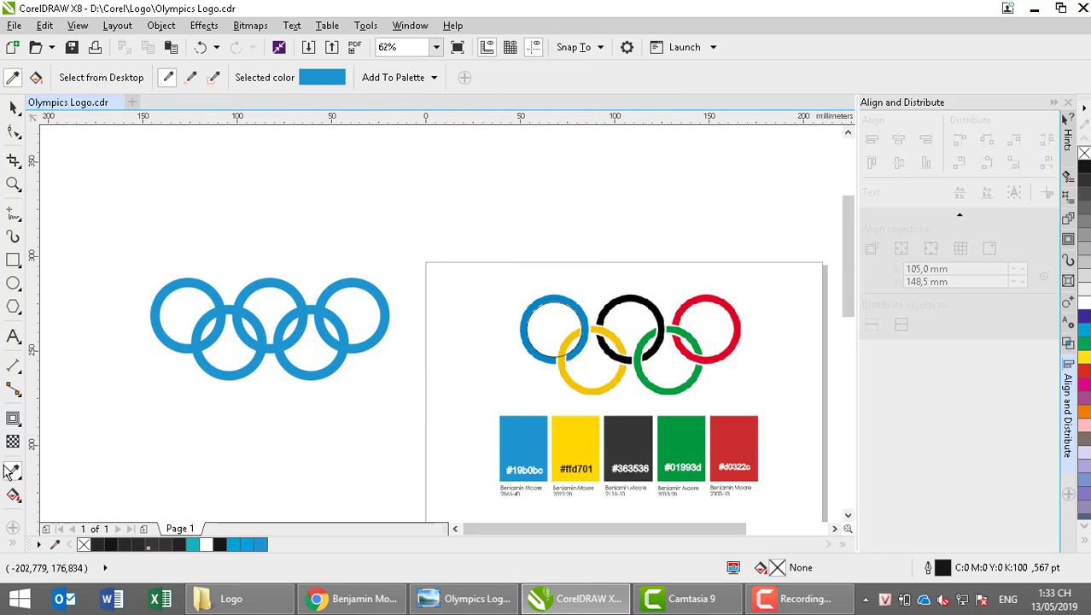
left_click(583, 427)
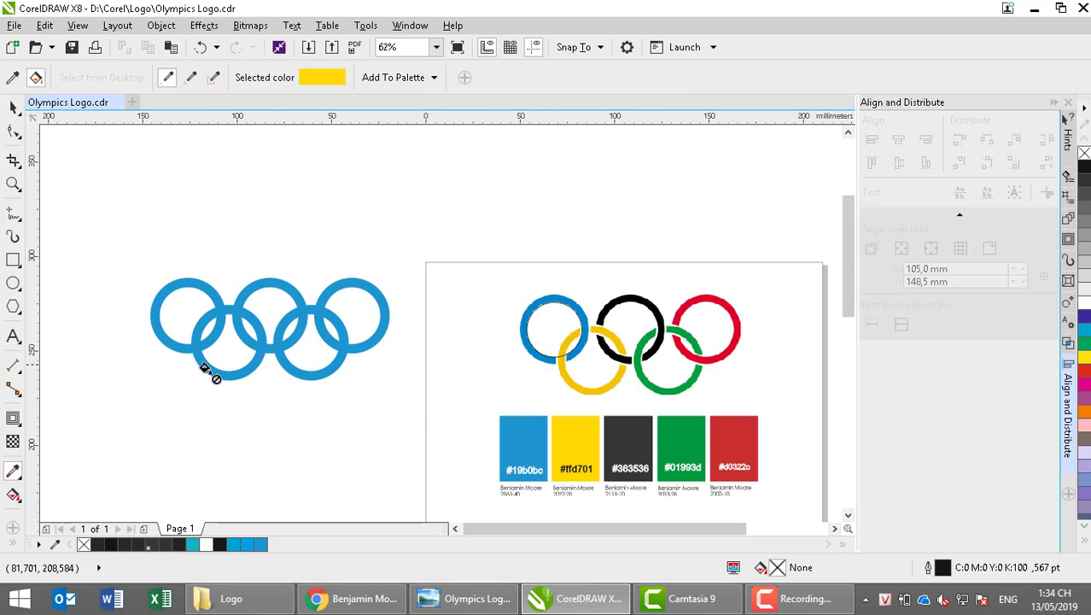
left_click(217, 373)
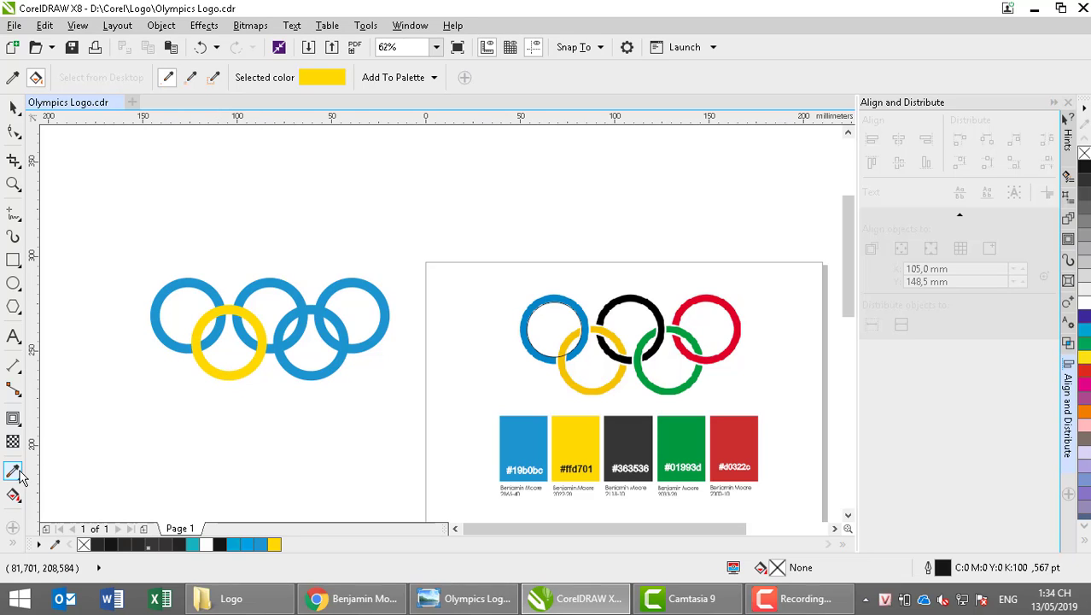
left_click(13, 78)
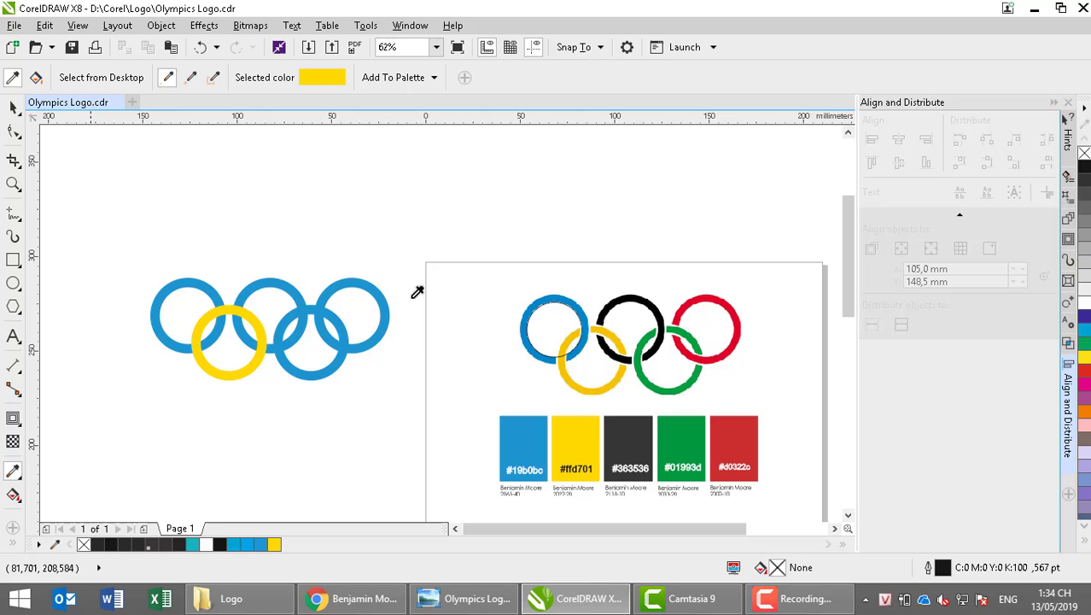
left_click(634, 431)
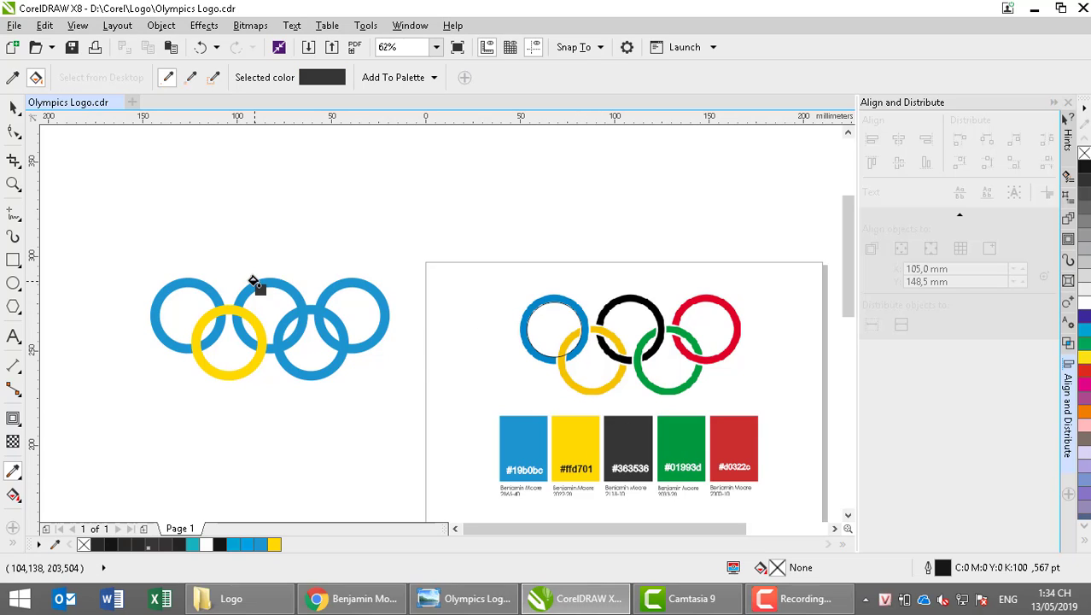
left_click(250, 286)
- Fill the lower-right ring with the green #01993d swatch colour and the upper-right ring with the red #d0322c swatch colour
left_click(14, 78)
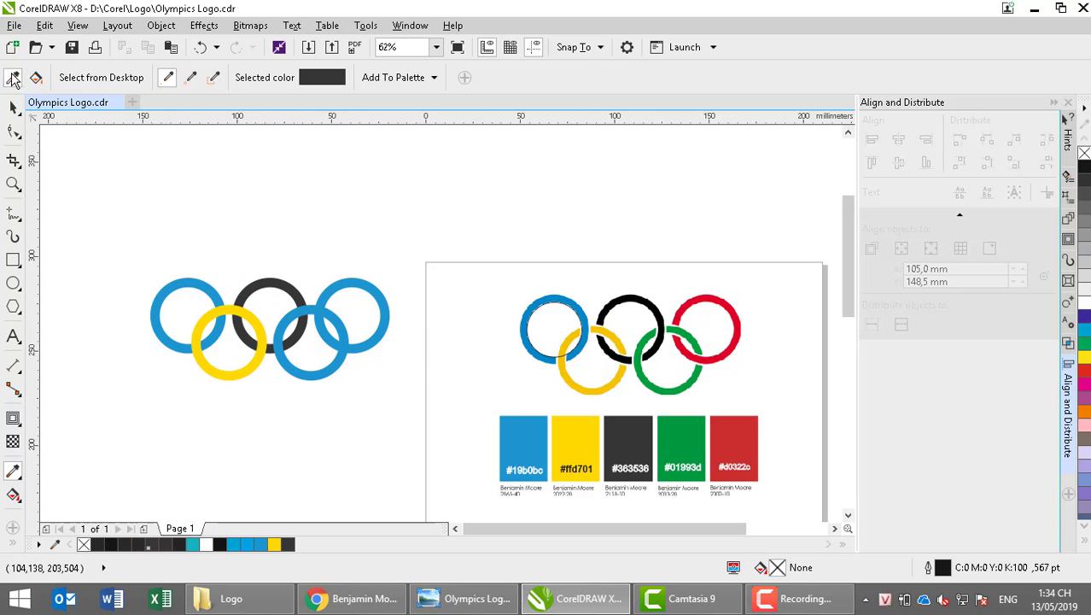
left_click(690, 431)
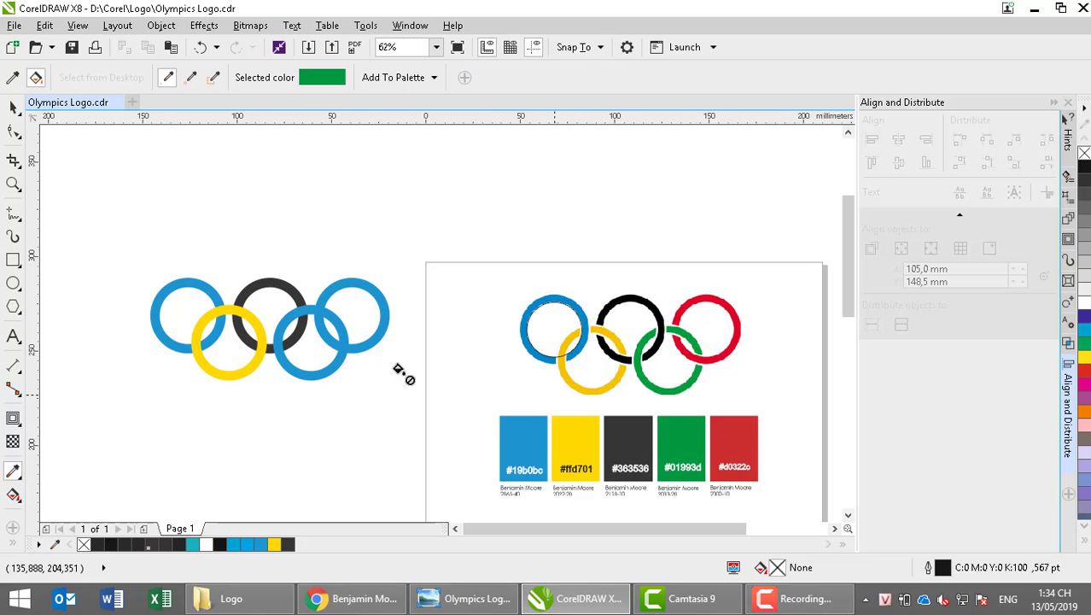
left_click(320, 369)
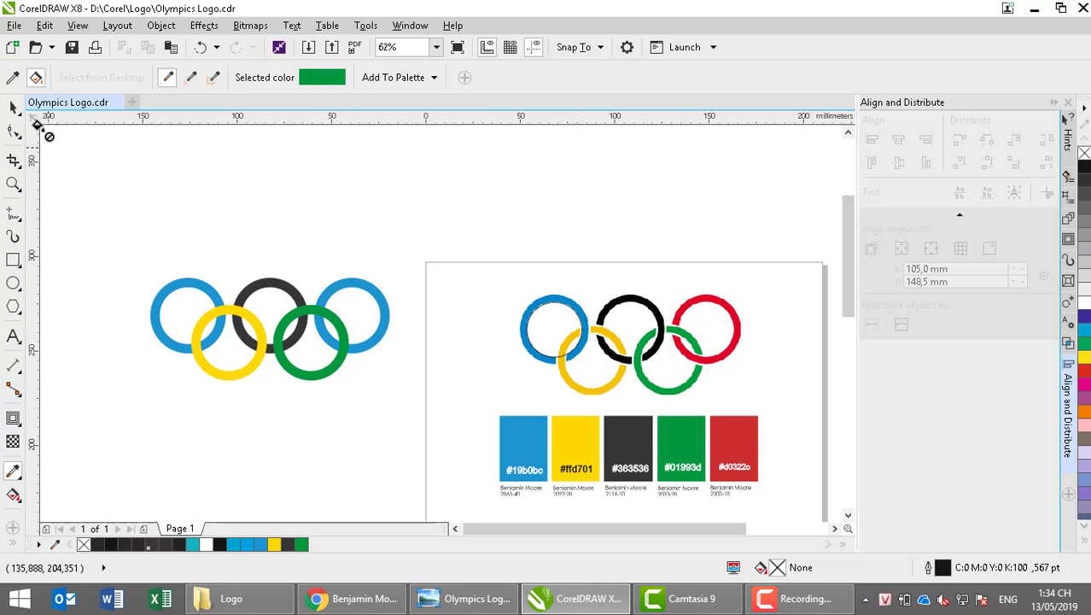
left_click(14, 78)
left_click(743, 437)
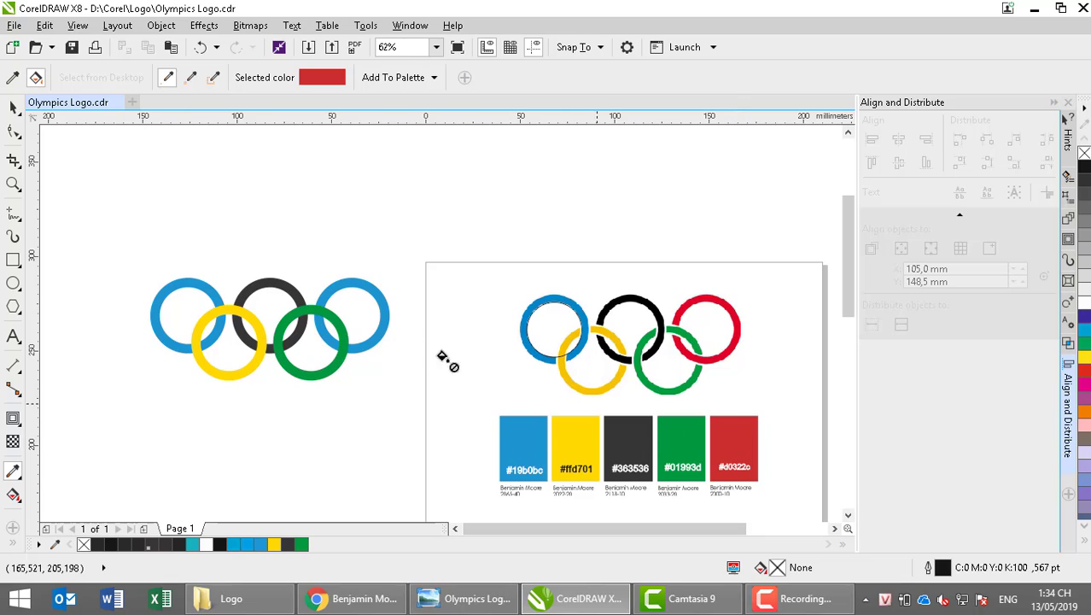
left_click(365, 284)
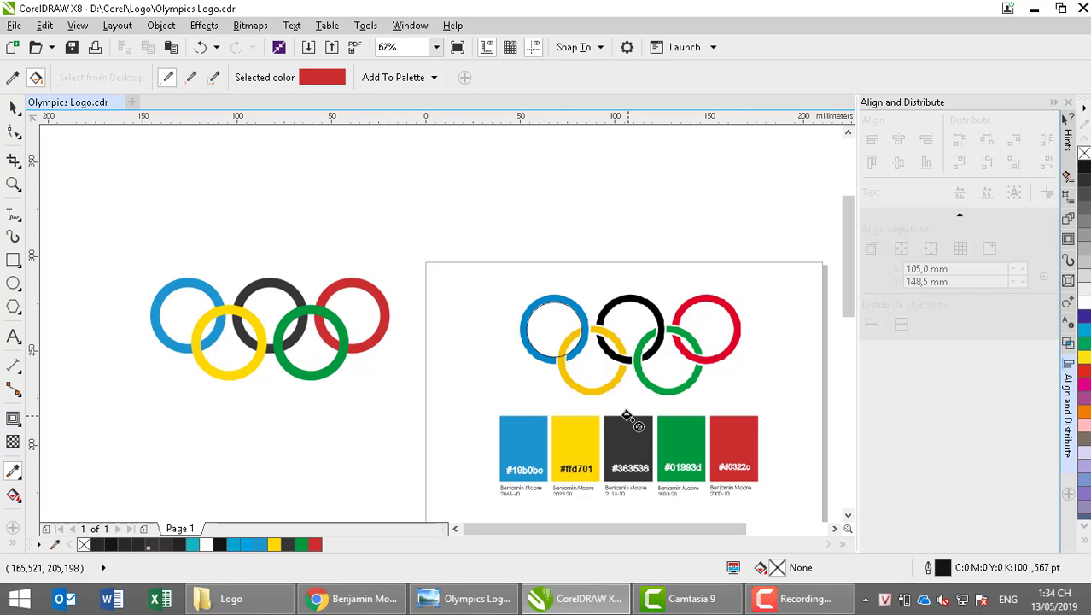
- Move all five coloured rings together to just above the reference logo
left_click(13, 108)
left_click_drag(96, 213, 402, 427)
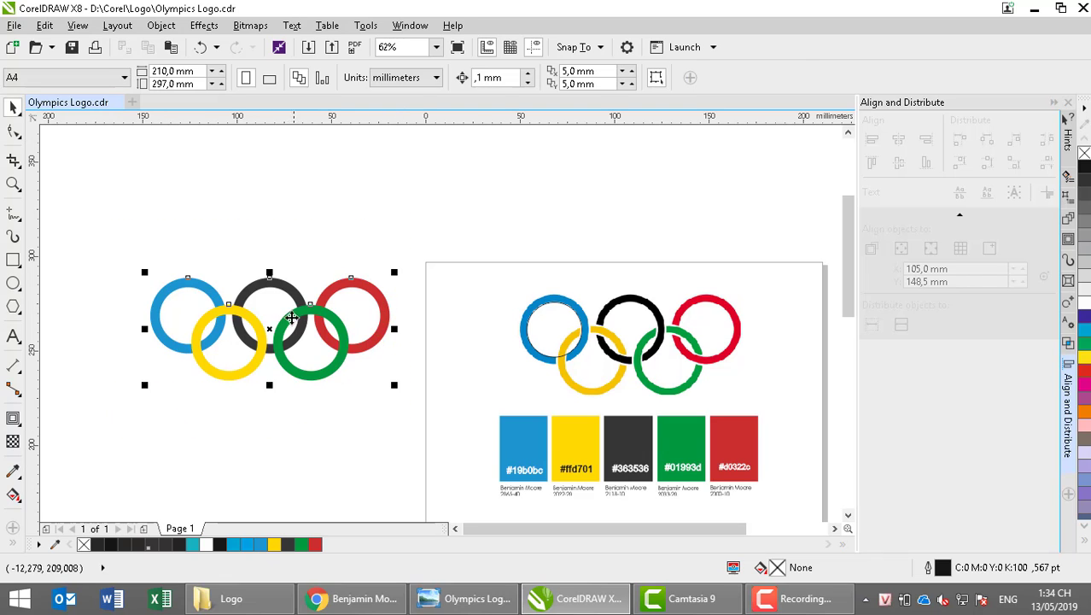
left_click_drag(298, 332, 650, 226)
left_click(761, 243)
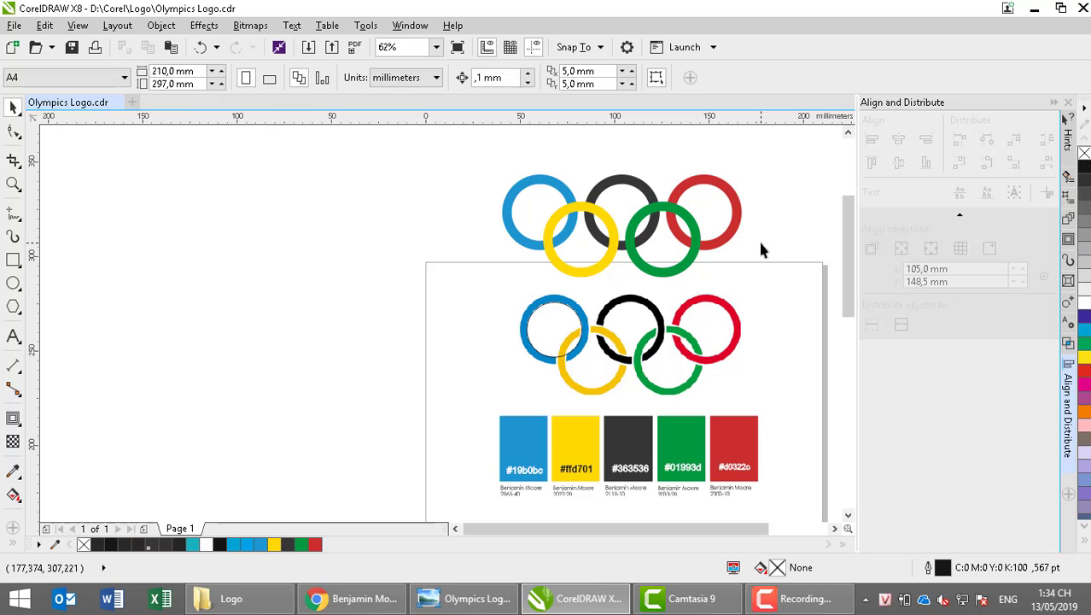
- Move the new rings, the reference logo and the colour swatches down together so the rings sit inside the page
left_click_drag(442, 140, 792, 488)
left_click_drag(633, 246, 650, 380)
left_click(801, 299)
- Delete the thin circle outline lying over the reference logo's blue ring
scroll(800, 299, "up", 3)
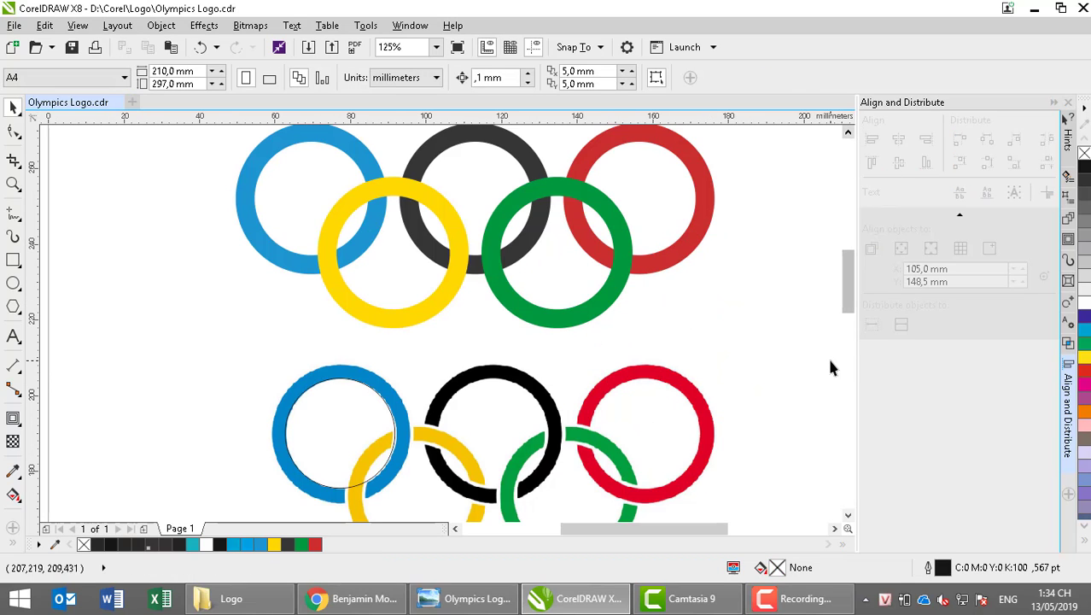
left_click(381, 471)
key("Delete")
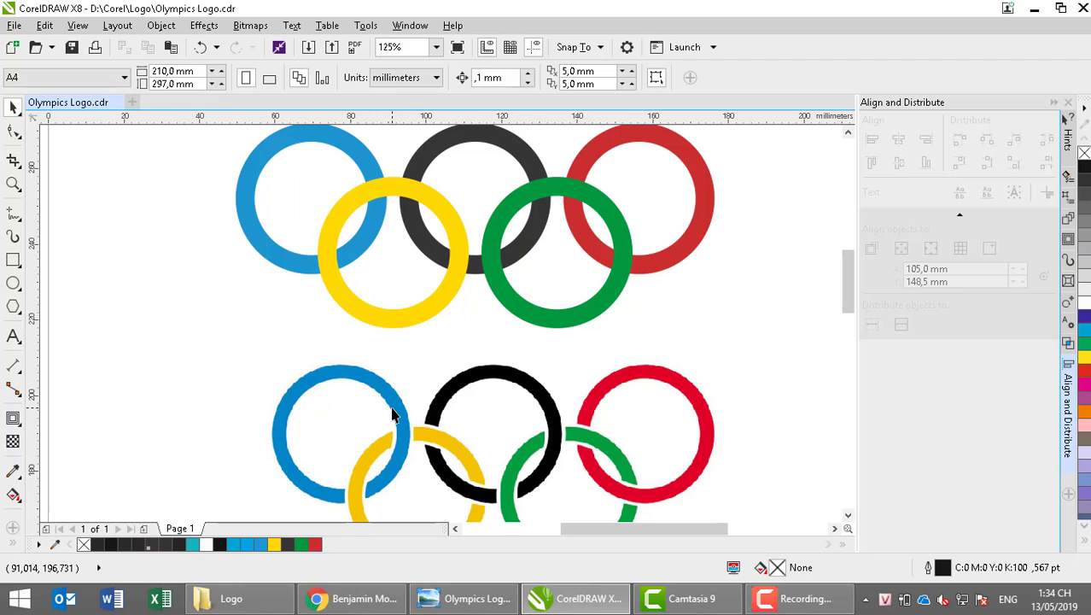
- Apply a single-step outside contour to the blue ring of the newly drawn logo
left_click(849, 134)
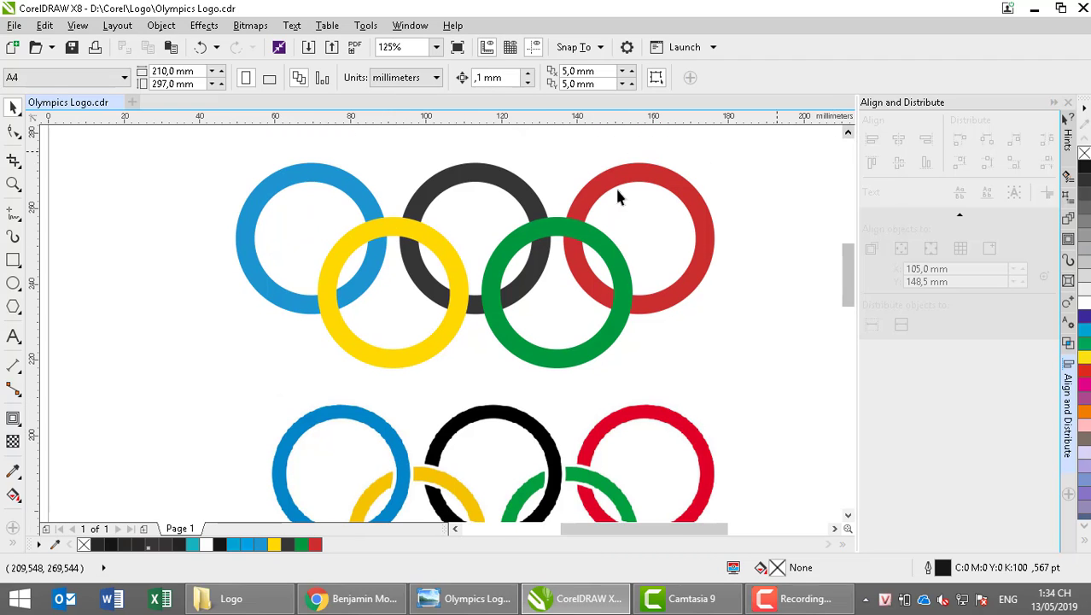
left_click(320, 179)
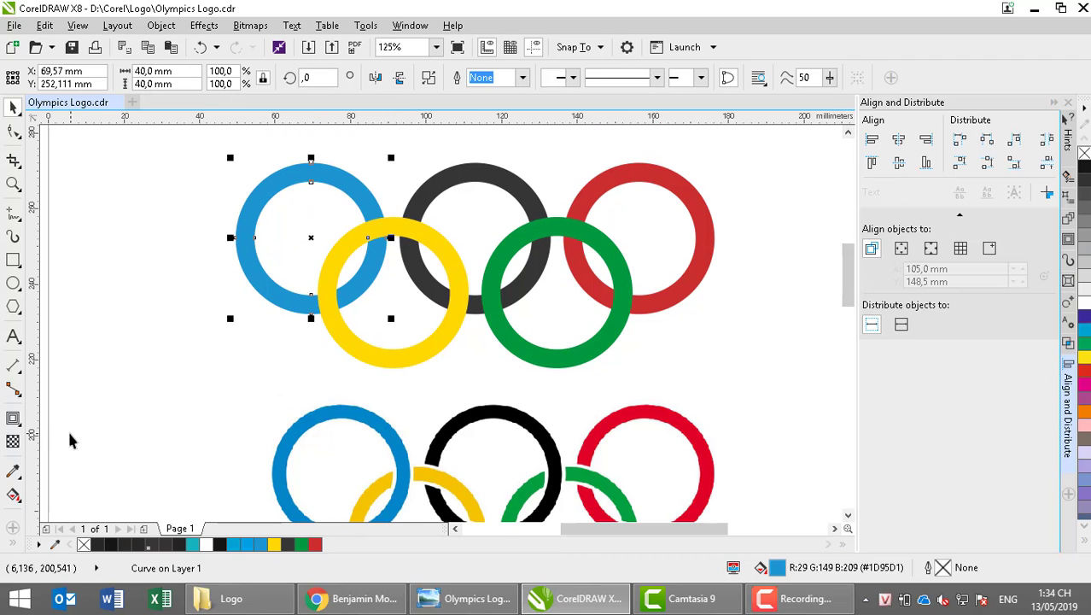
left_click(13, 417)
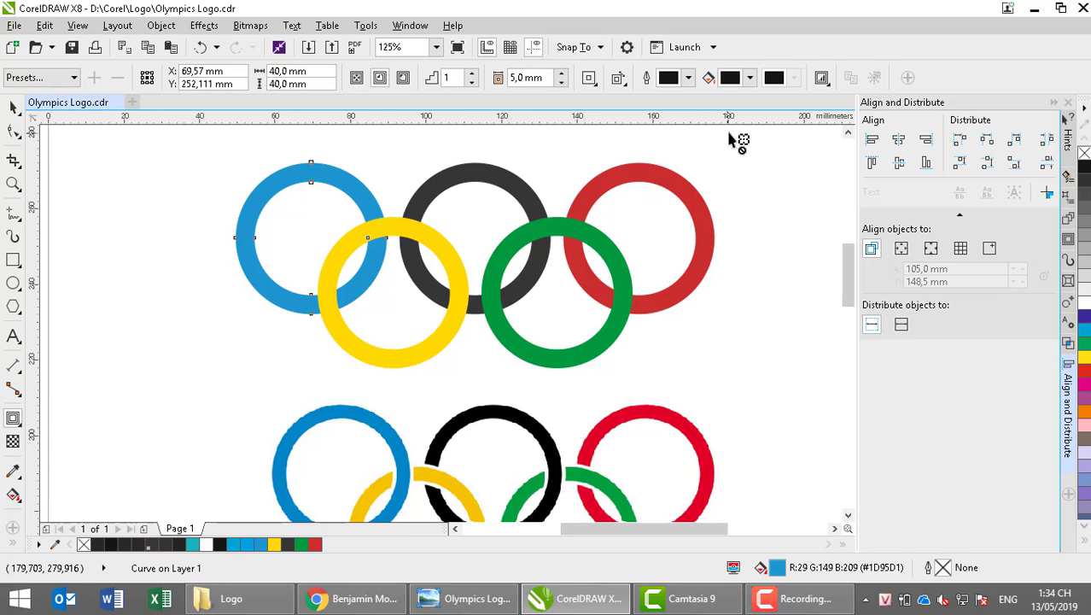
left_click(403, 78)
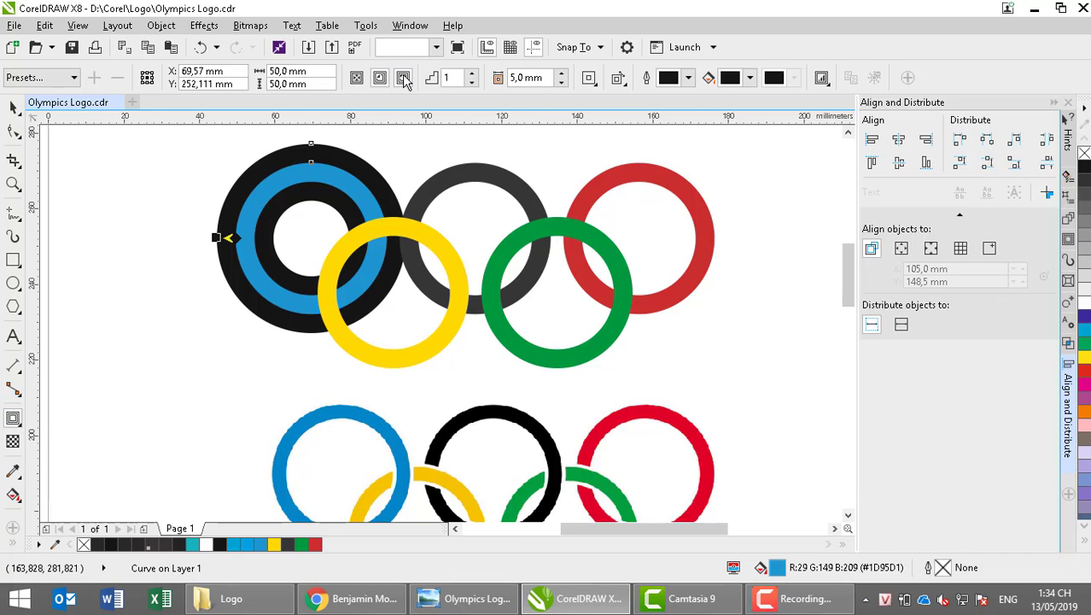
- Set the blue ring's contour offset to 1.0 mm
left_click(561, 83)
left_click(562, 83)
left_click(562, 83)
left_click(562, 83)
left_click(561, 82)
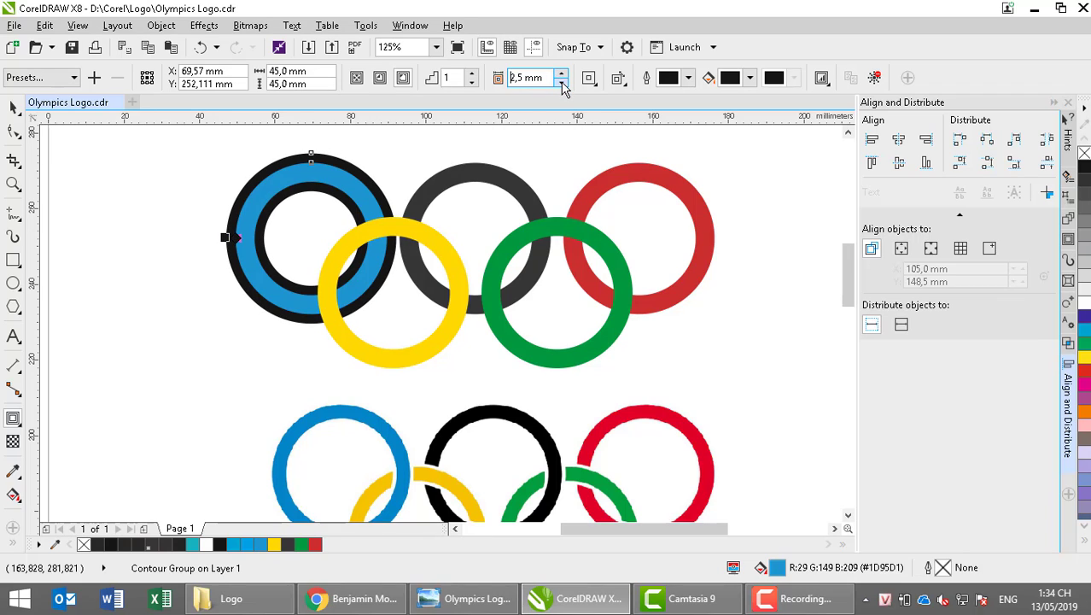
left_click(561, 82)
left_click(562, 83)
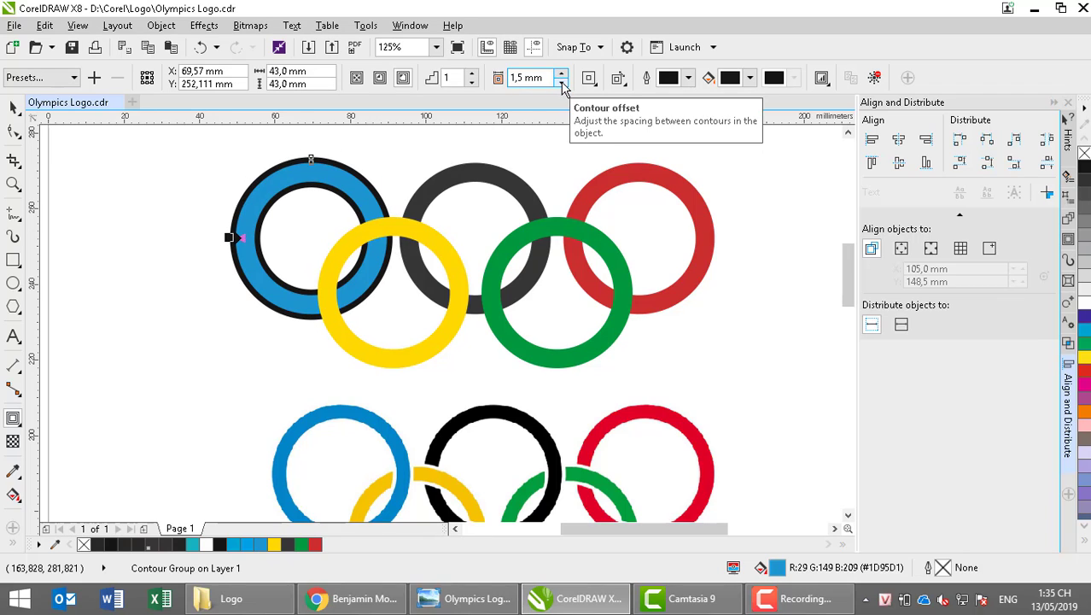
left_click(561, 83)
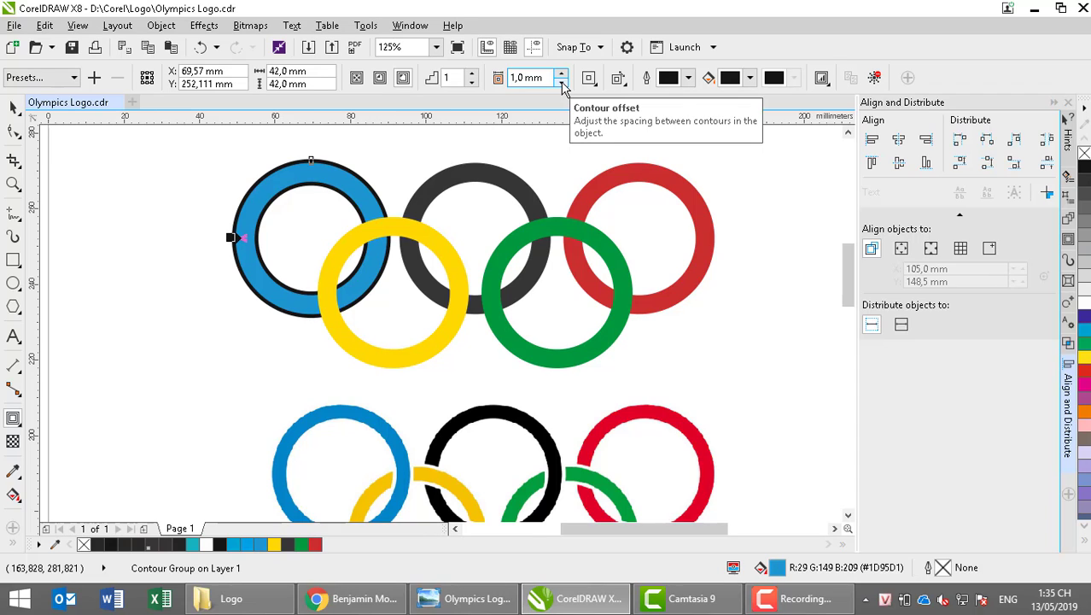
left_click(562, 83)
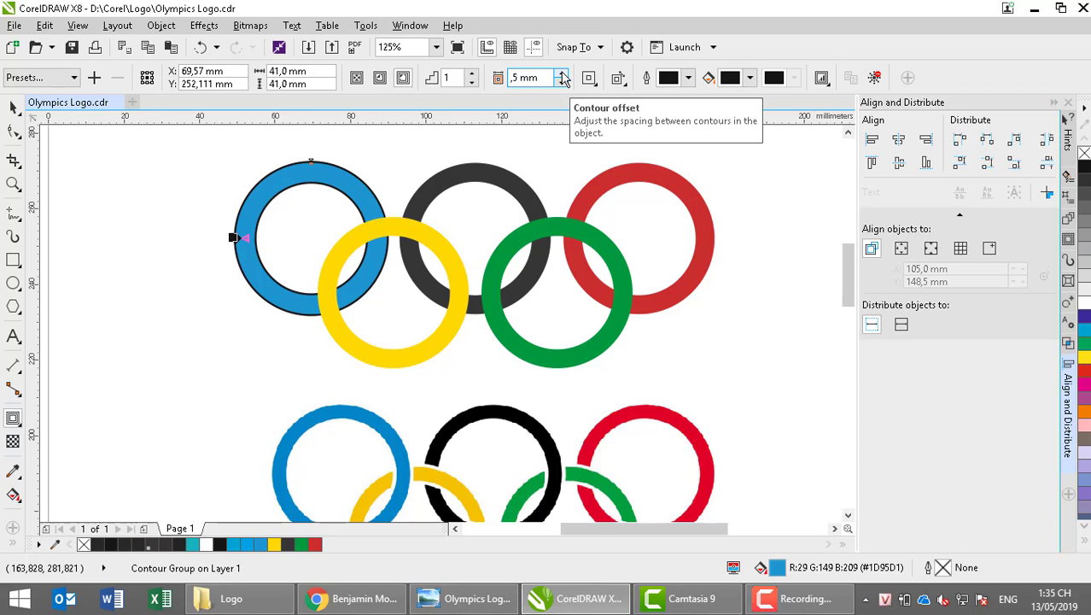
left_click(562, 74)
left_click(12, 107)
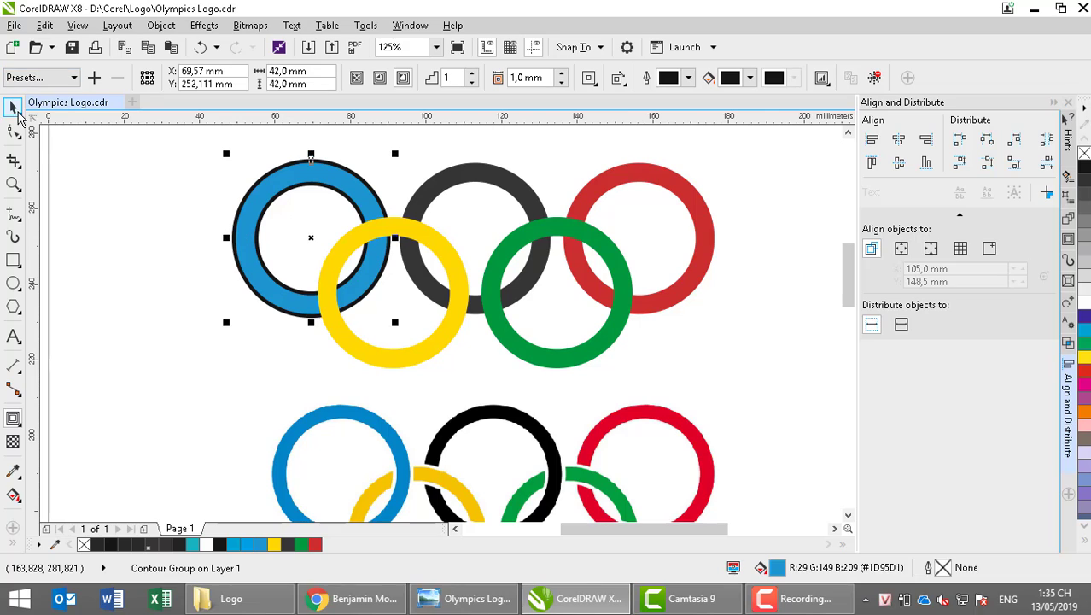
- Break the contour group apart, separating the black contour ring from the blue ring
left_click(137, 238)
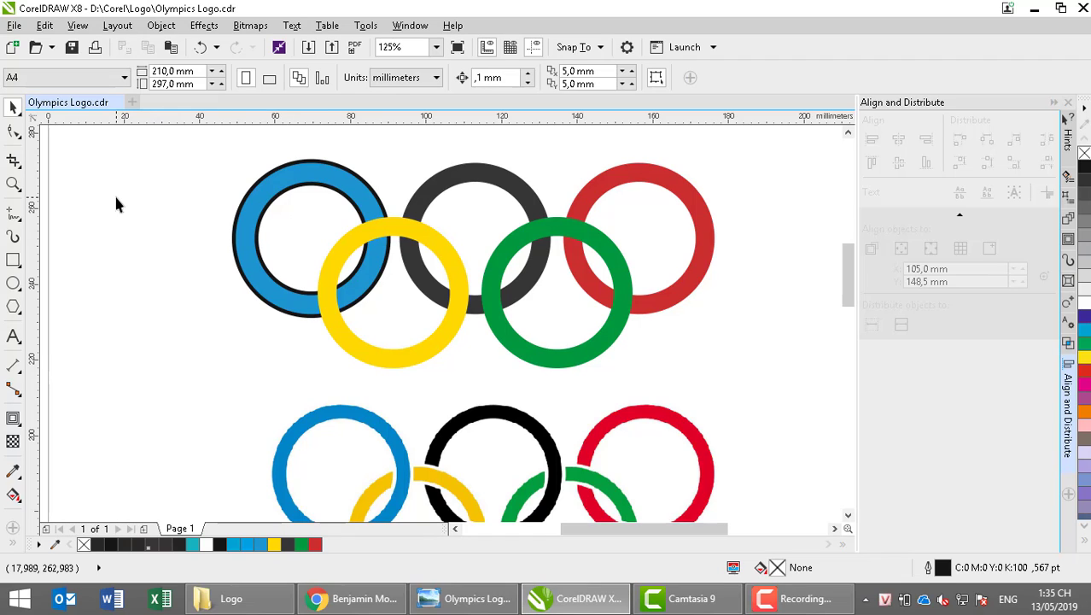
right_click(323, 188)
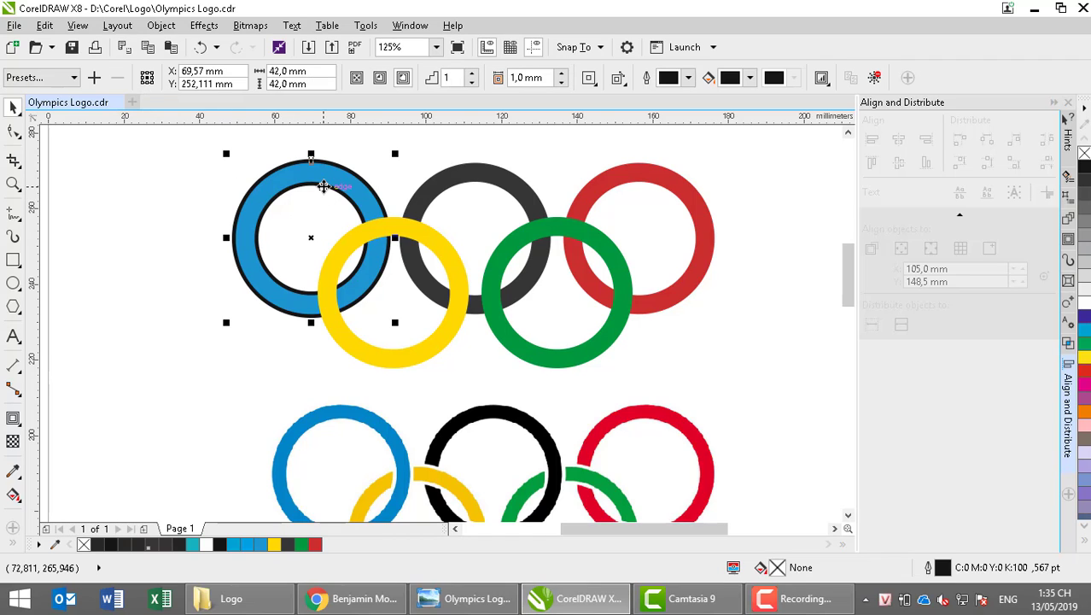
left_click(337, 215)
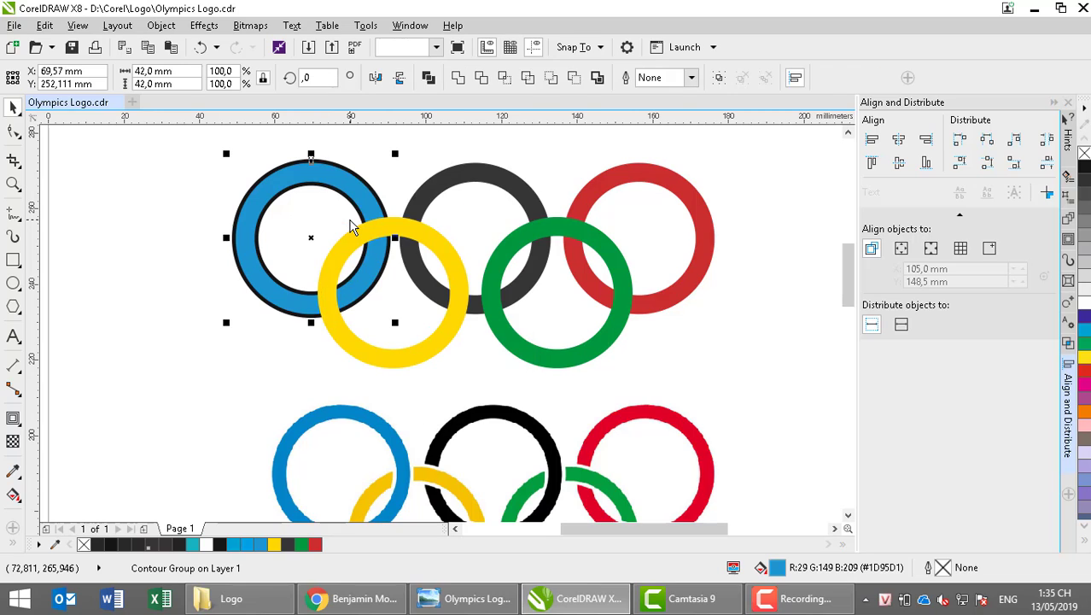
- Try moving the black contour ring away from the blue ring to check that it is separate, and undo the moves
left_click(292, 195)
left_click_drag(292, 195, 151, 214)
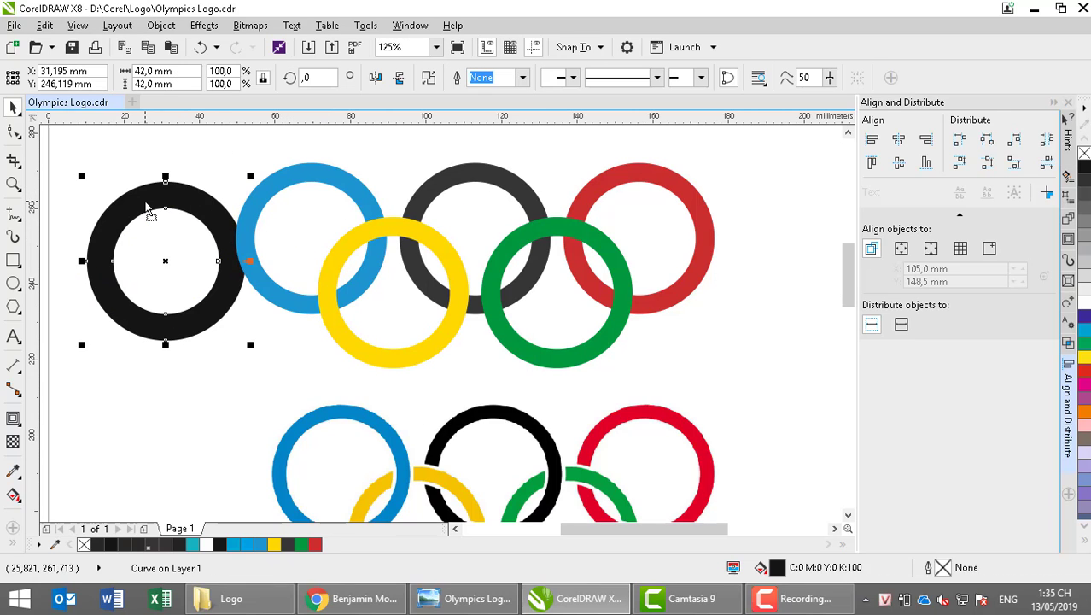
left_click_drag(152, 177, 154, 176)
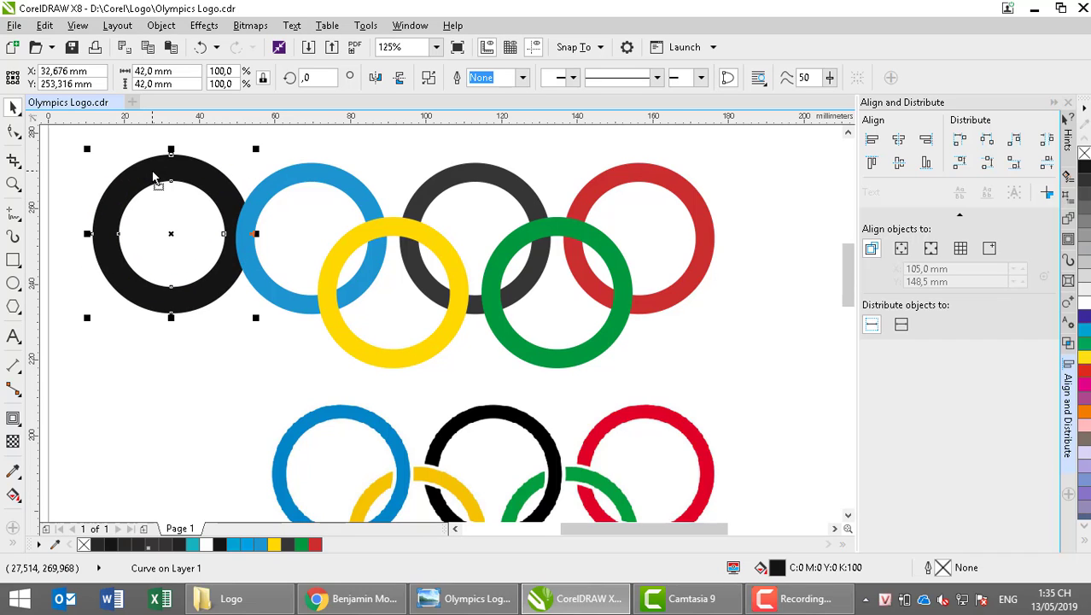
key("ctrl+z")
key("ctrl+z")
key("ctrl+z")
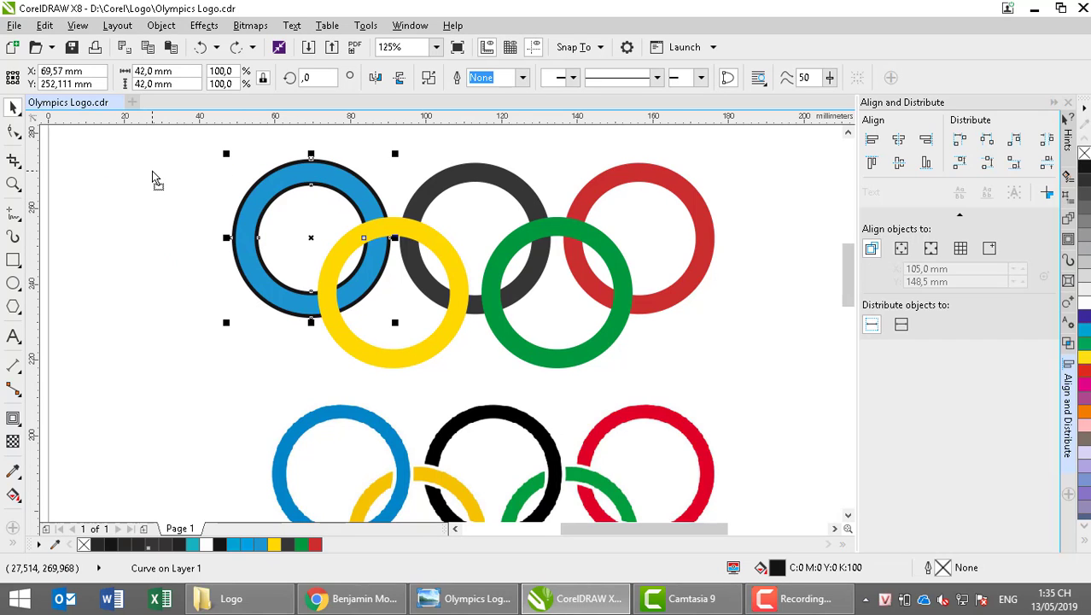
left_click(159, 202)
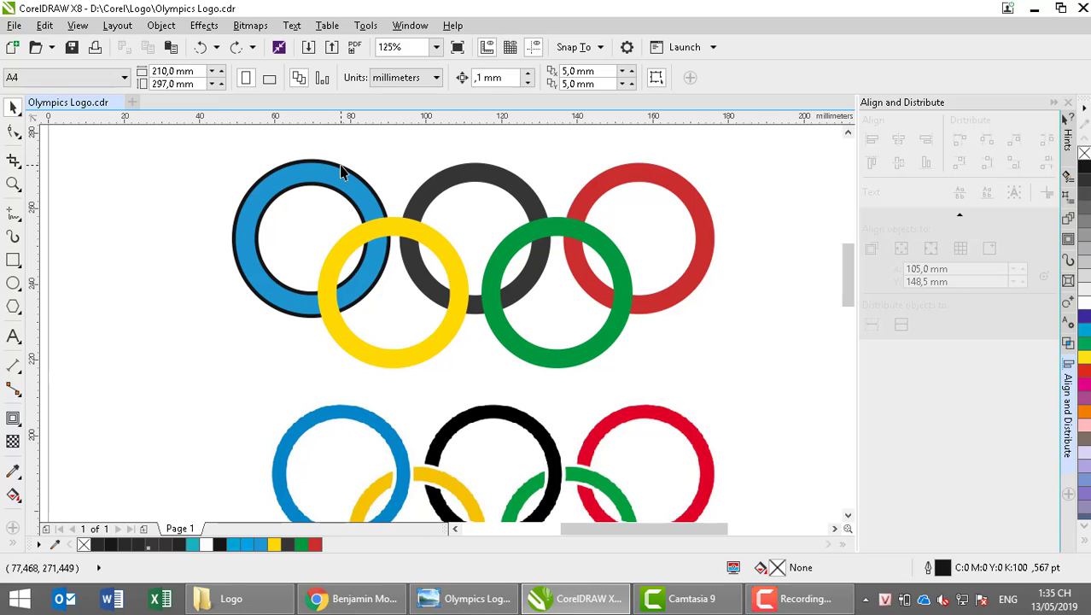
- Trim the yellow ring with the black contour ring, leaving the original source object and not the original target object
left_click(342, 171)
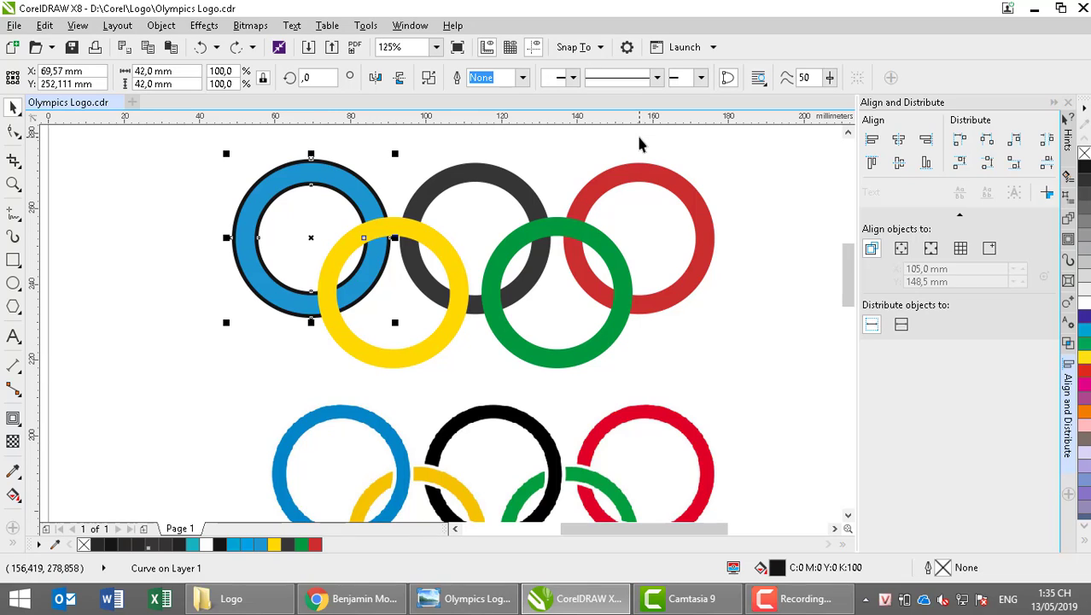
left_click(848, 515)
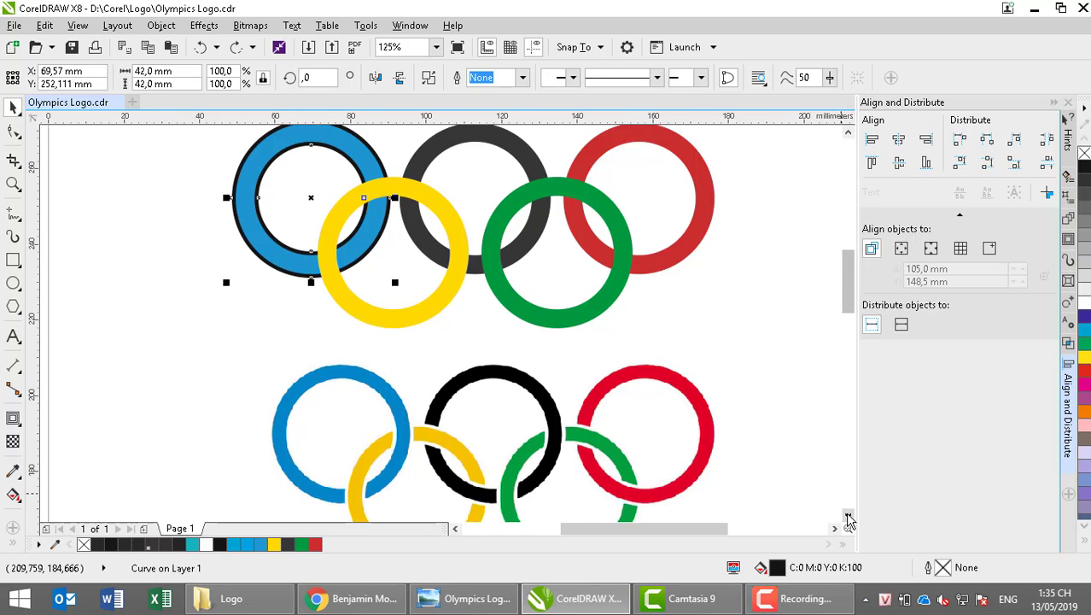
left_click(848, 515)
left_click(847, 133)
left_click(847, 132)
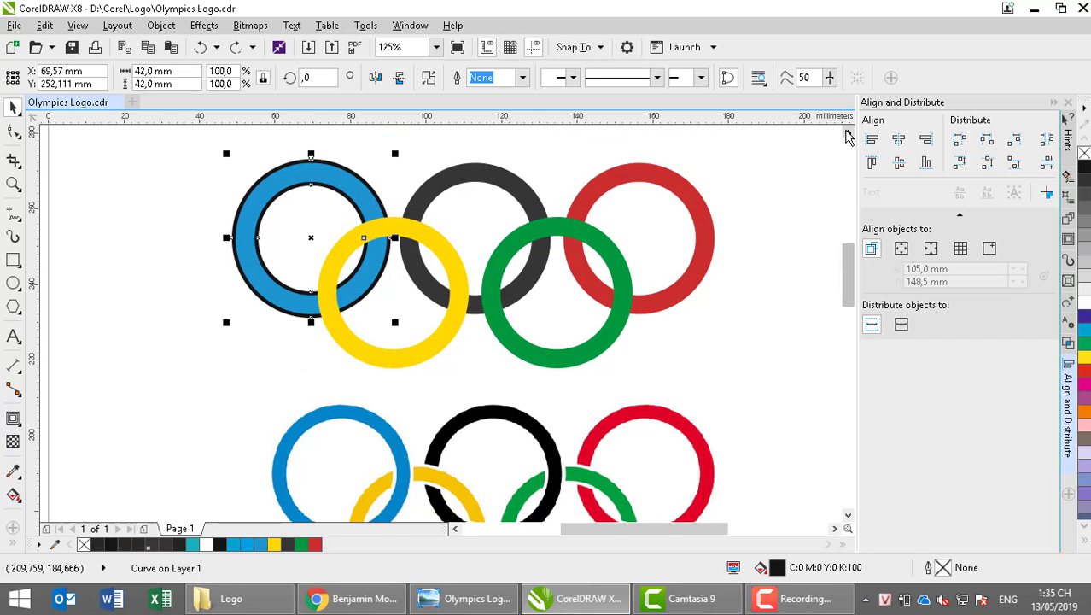
left_click(848, 516)
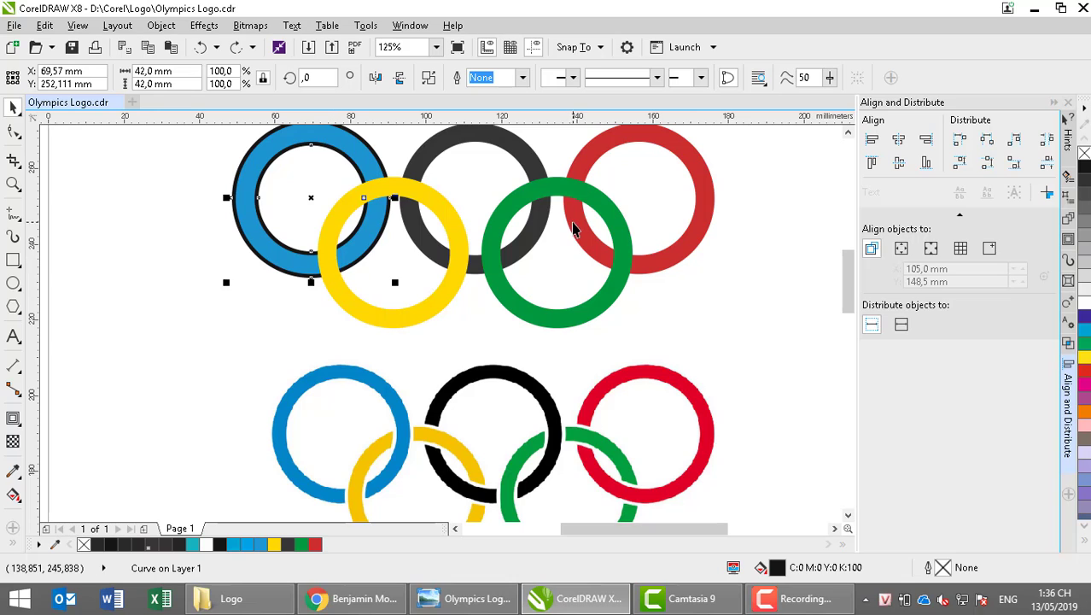
left_click(1068, 343)
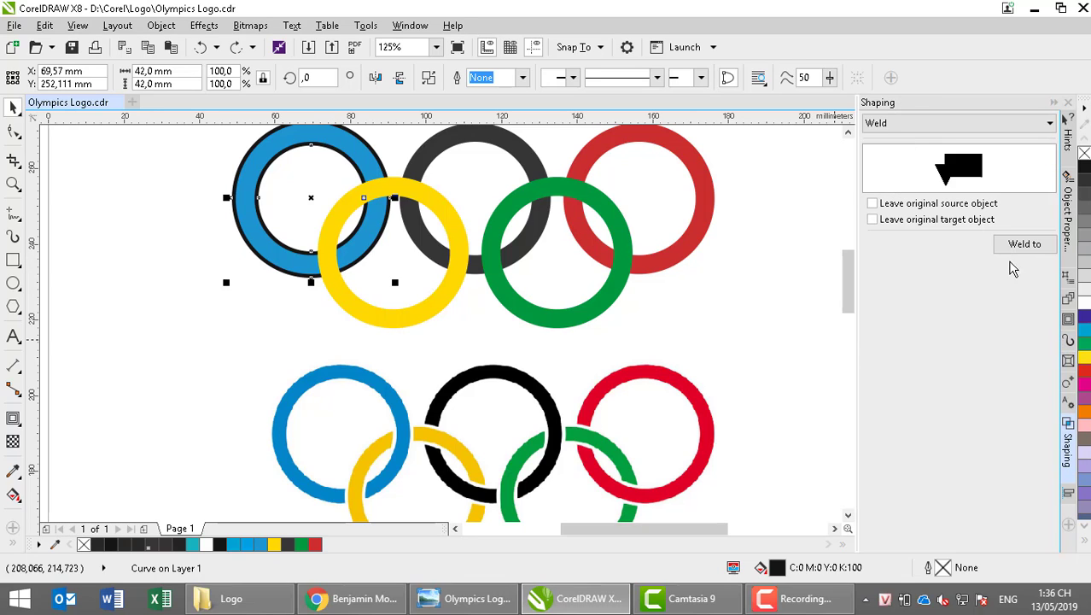
left_click(922, 124)
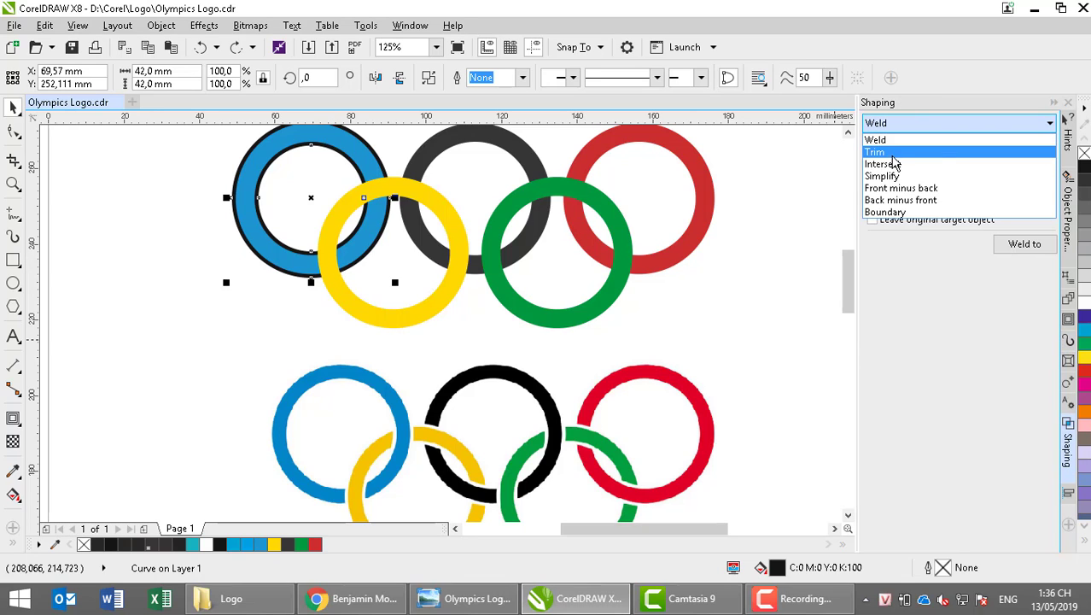
left_click(891, 153)
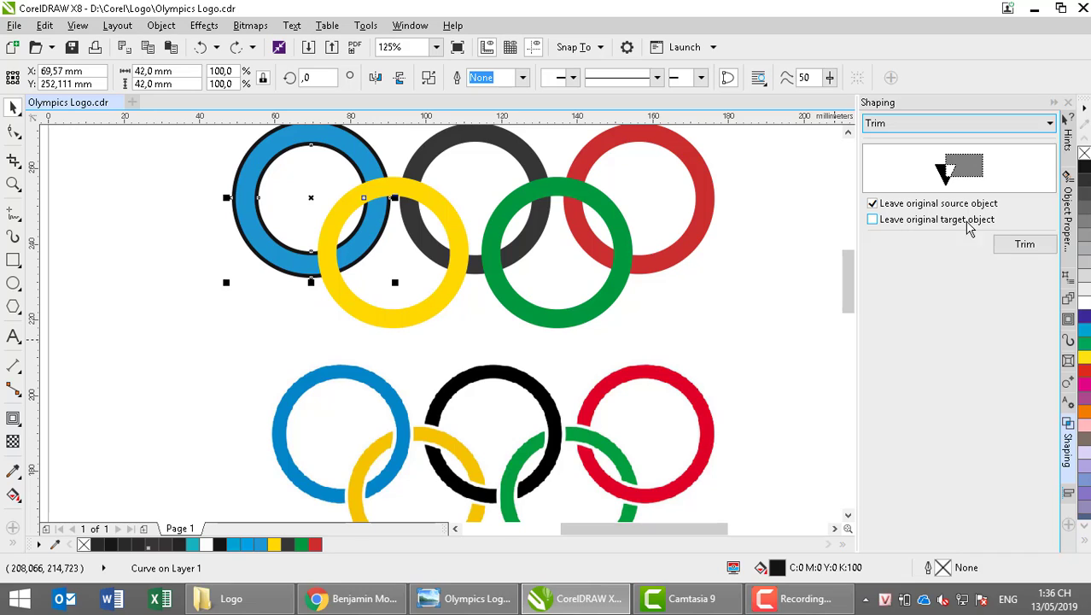
left_click(1023, 246)
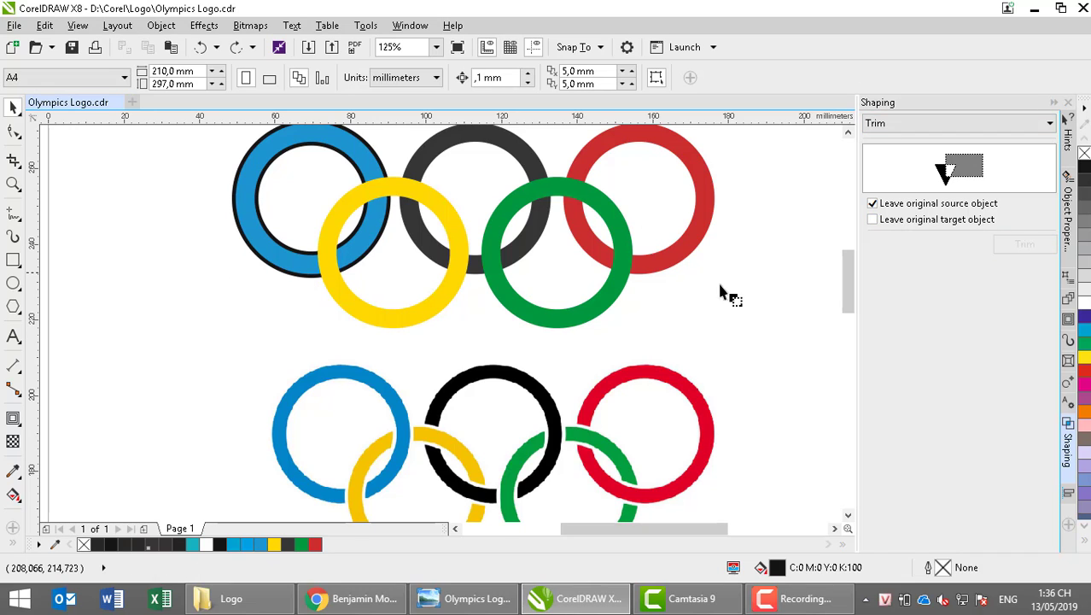
left_click(416, 317)
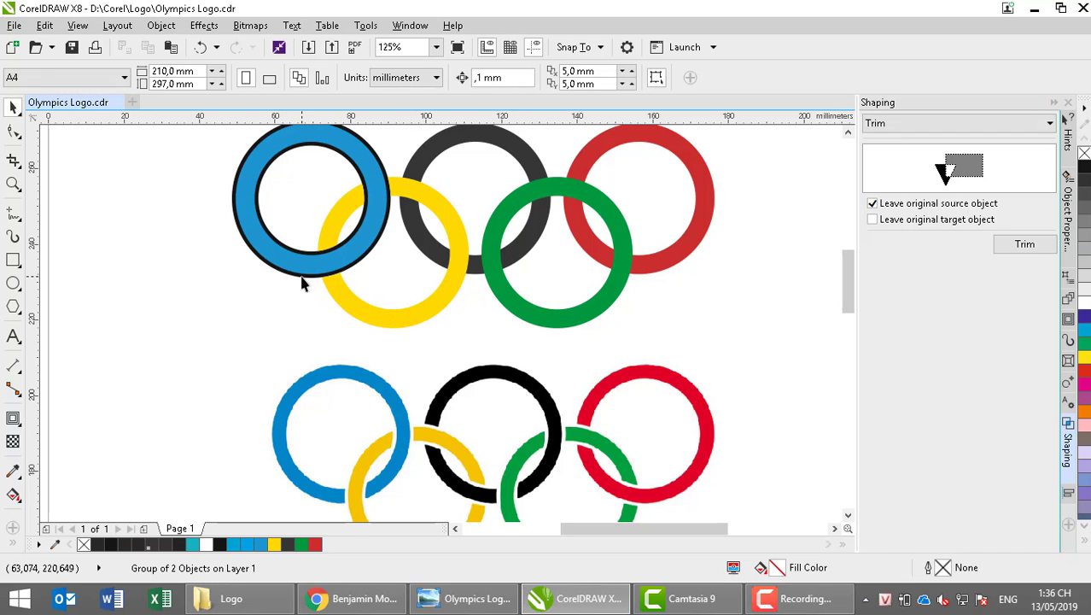
- Move the black contour ring off the blue ring, and undo both the move and the trim of the yellow ring
left_click_drag(301, 284, 159, 362)
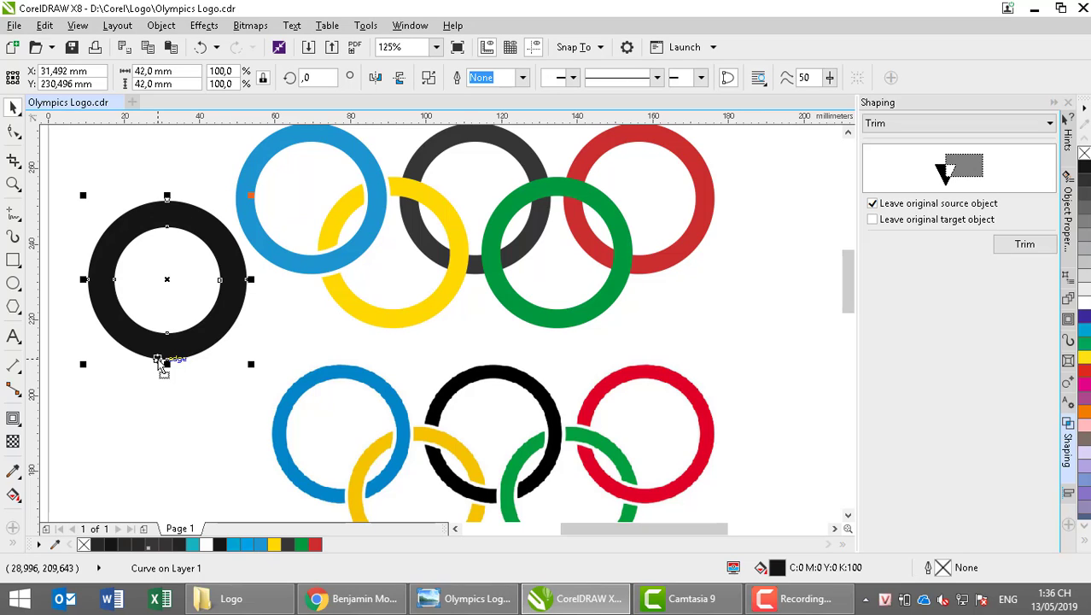
key("ctrl+z")
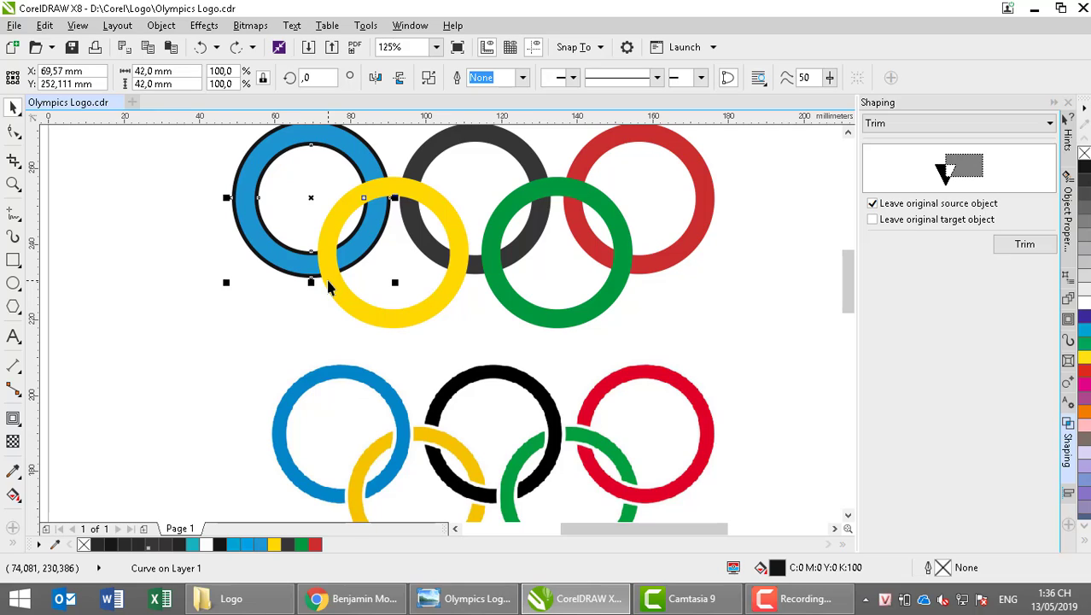
key("Escape")
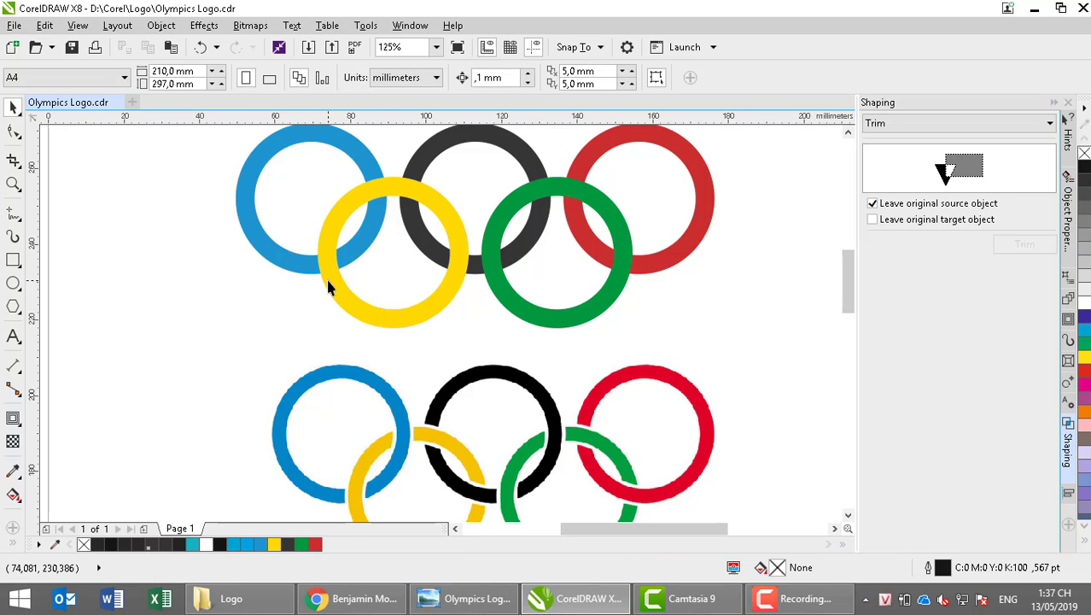
left_click(328, 286)
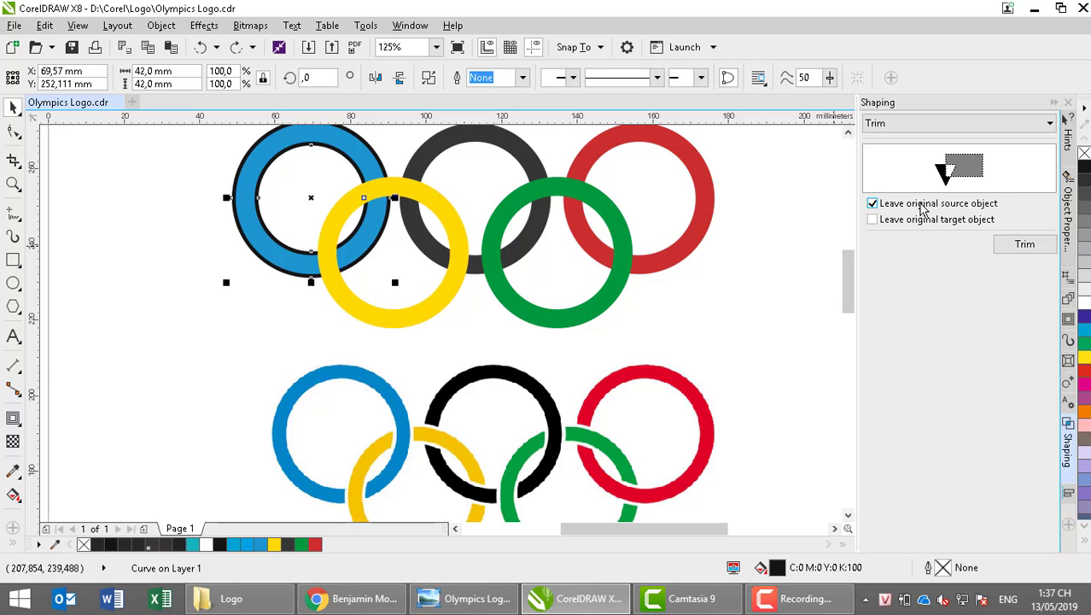
left_click(219, 350)
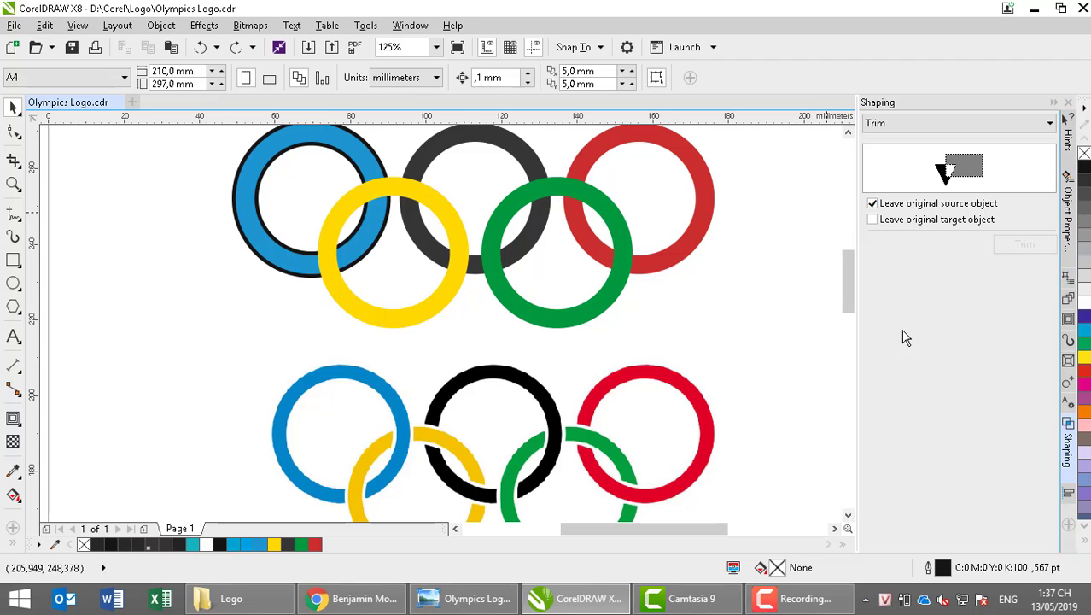
- Draw a rectangle about 69 mm wide and 29 mm high across the upper parts of the blue, yellow and black rings
left_click(849, 134)
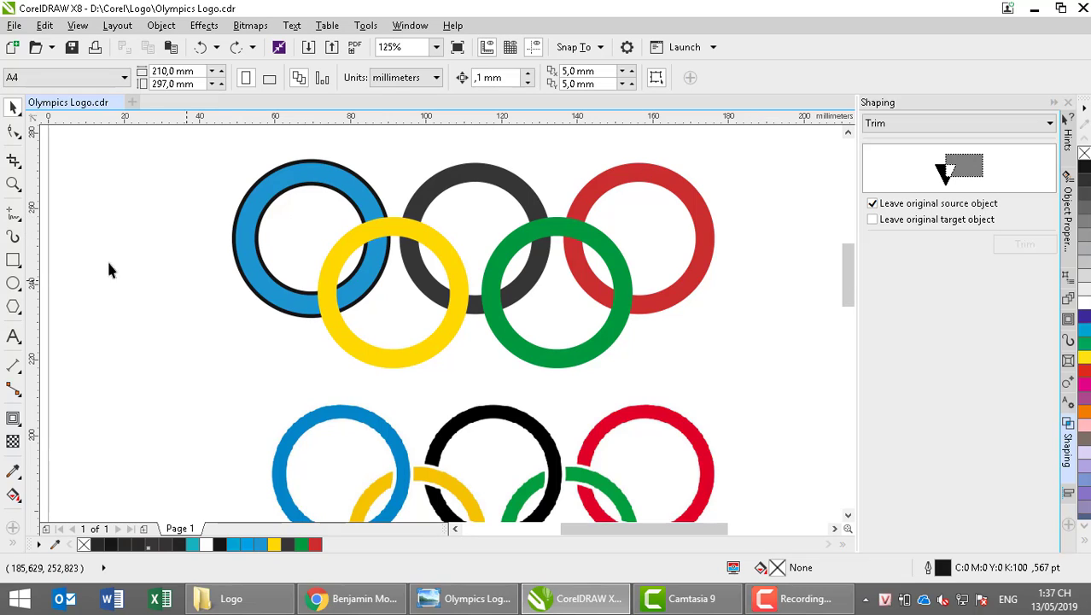
left_click(13, 261)
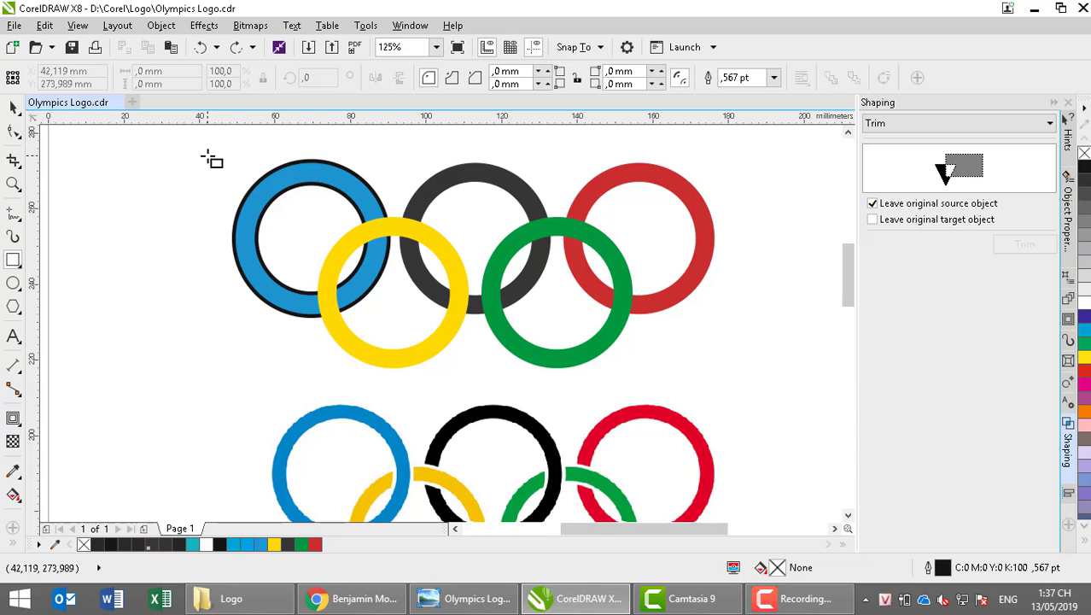
left_click_drag(207, 156, 469, 264)
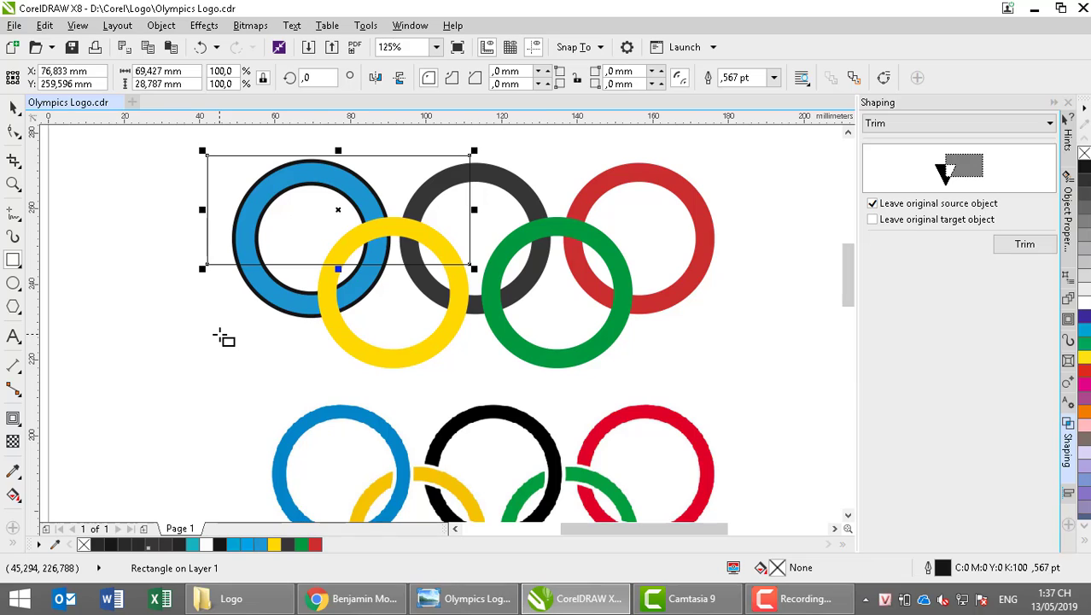
- Set the shaping operation to Intersect, keeping the original target object but not the original source object
left_click(886, 124)
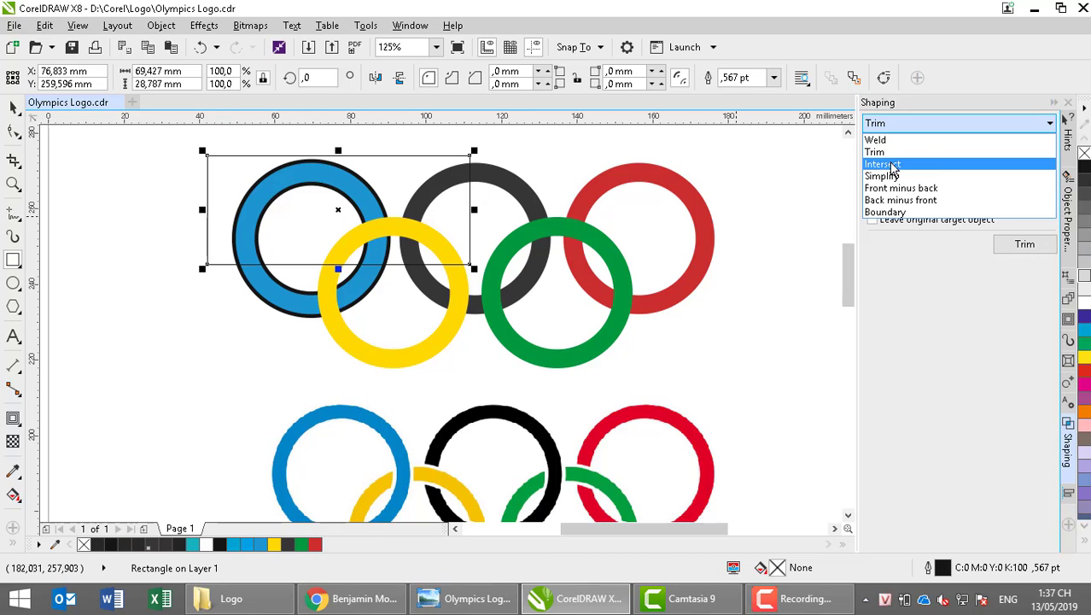
left_click(939, 166)
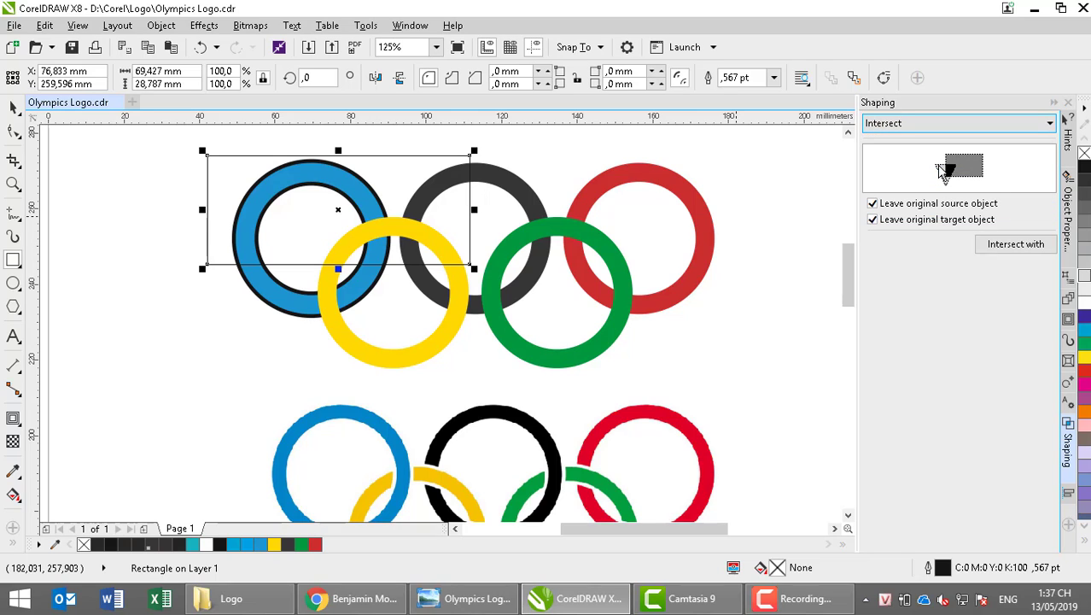
left_click(912, 210)
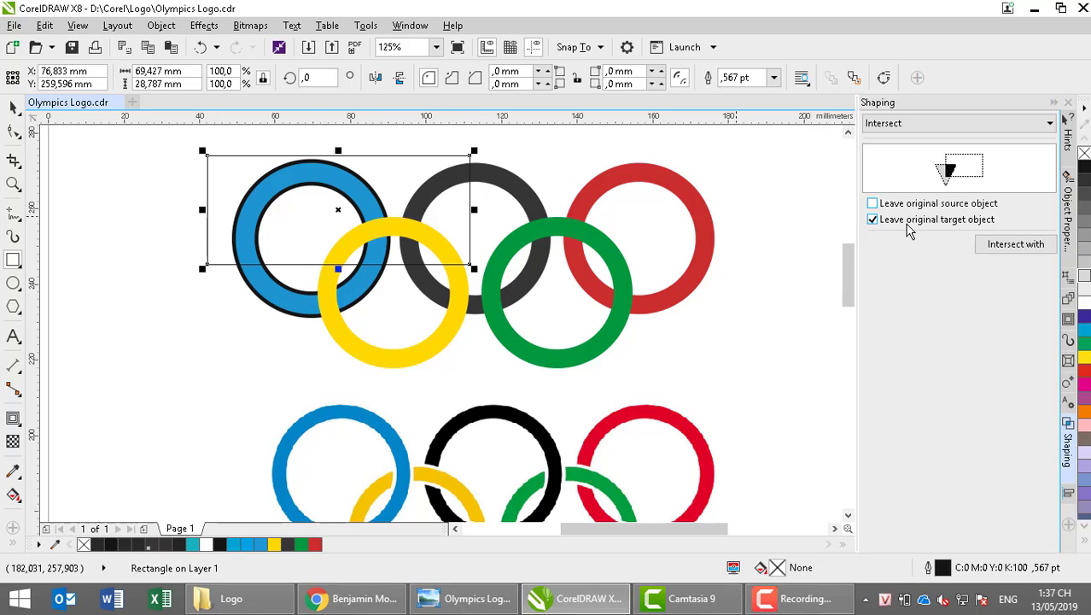
- Try intersecting the rectangle with the blue ring and filling the resulting piece red, and undo both changes
left_click(1008, 243)
left_click(274, 303)
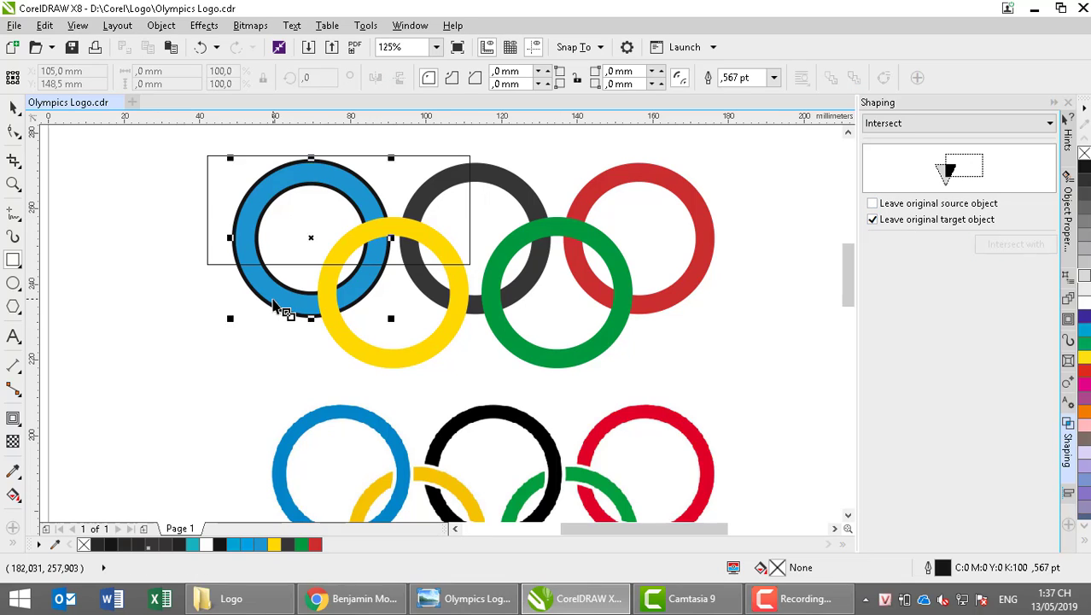
left_click(1086, 374)
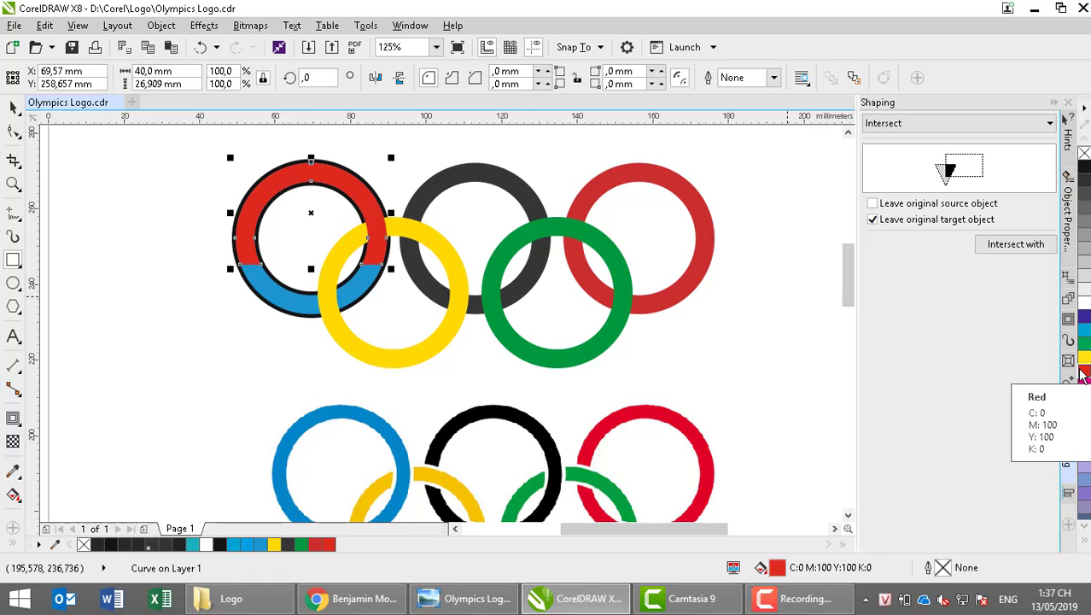
key("ctrl+z")
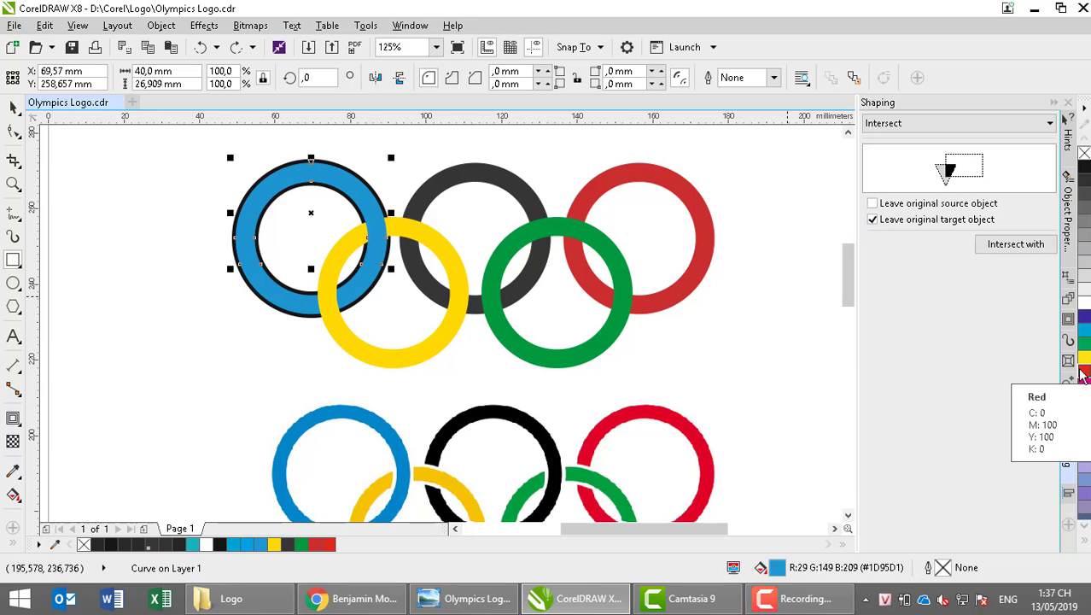
key("ctrl+z")
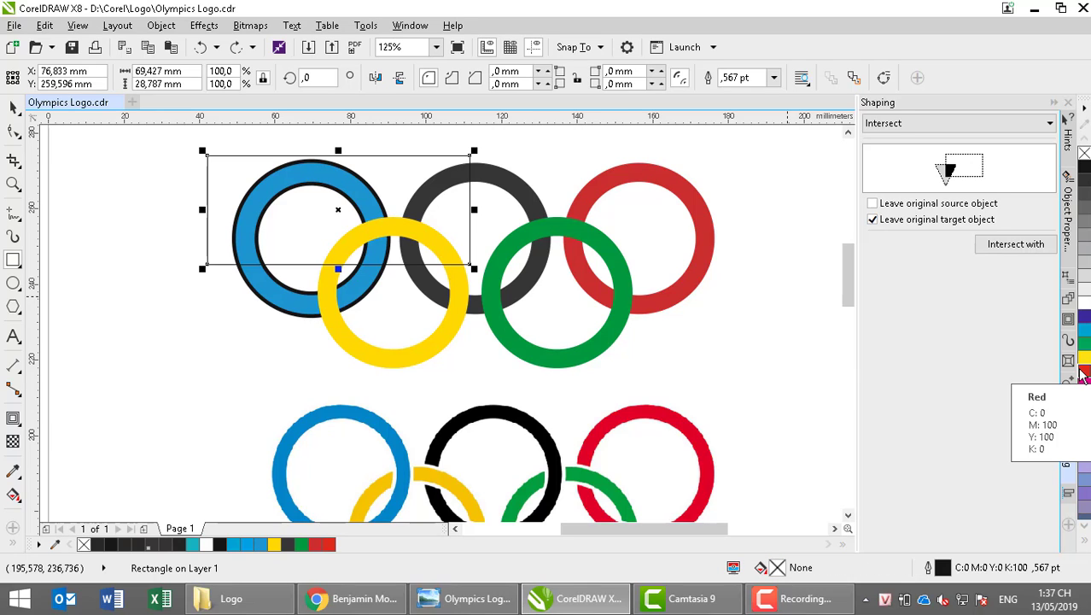
- Intersect the rectangle with the black contour ring around the blue ring, and fill the resulting upper piece red
left_click(1014, 245)
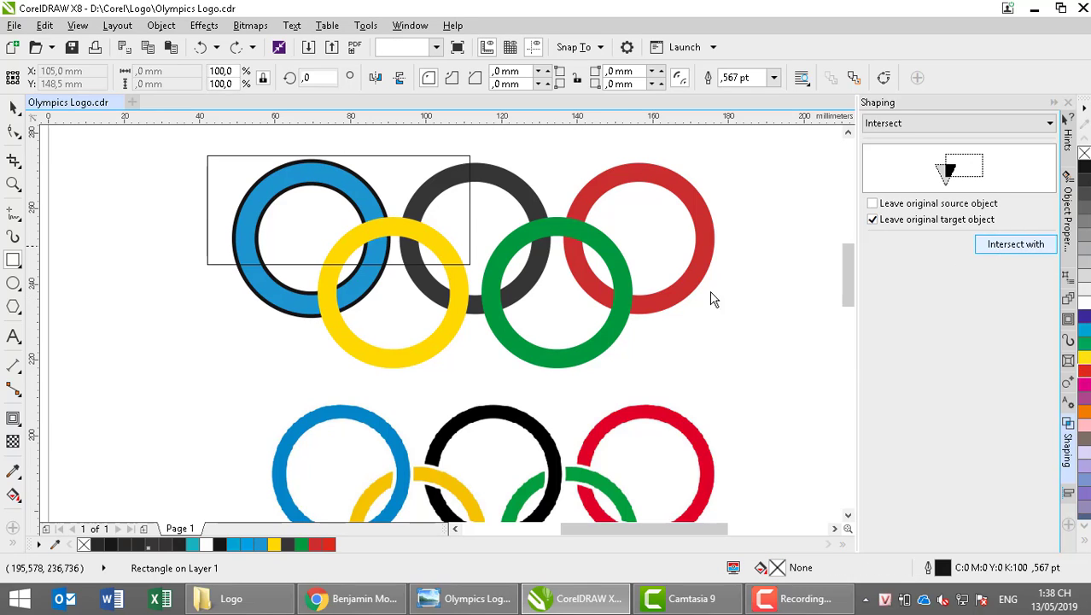
left_click(246, 285)
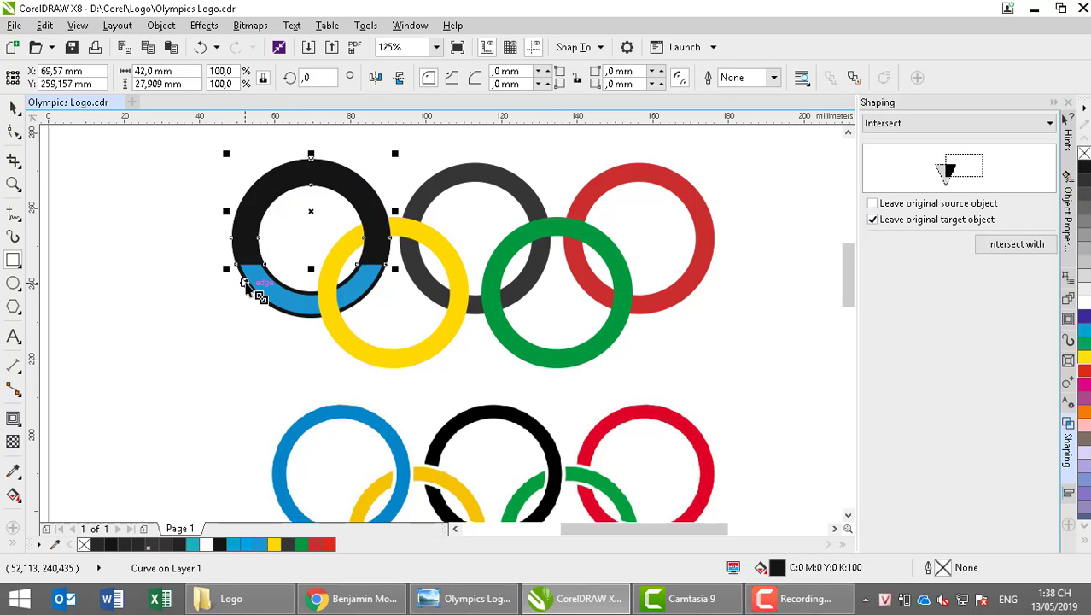
left_click(1083, 369)
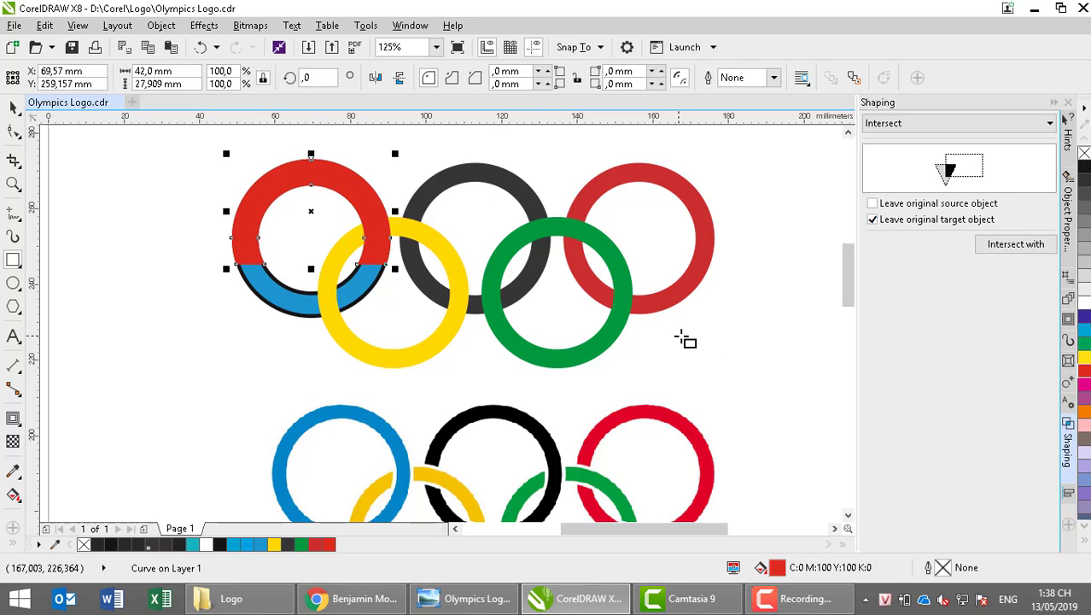
left_click(13, 107)
left_click(122, 285)
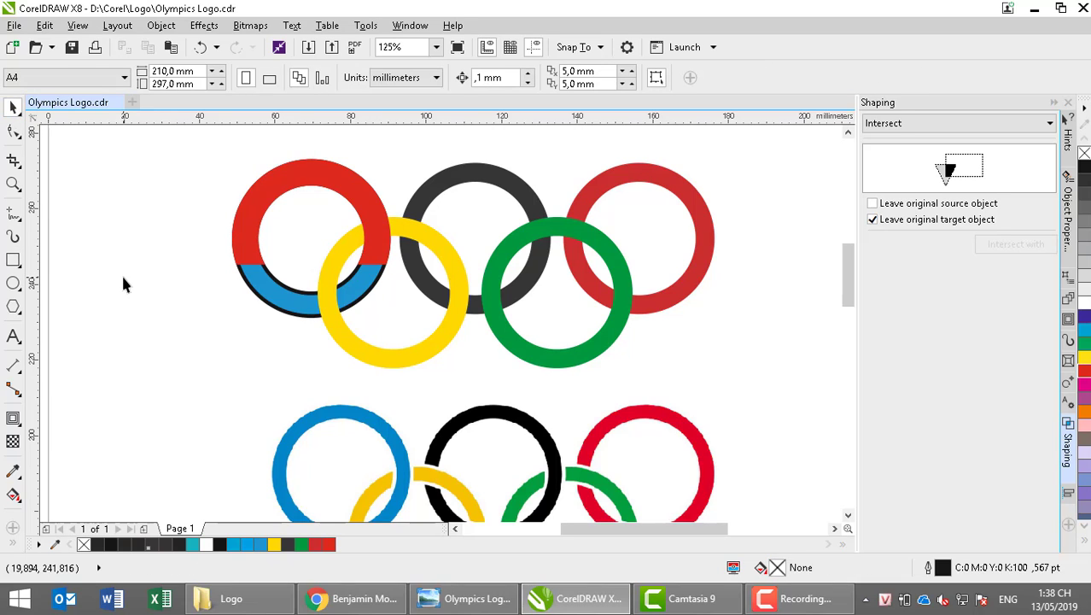
- Trim the yellow ring with the red contour piece, leaving neither the original source object nor the original target object
left_click(331, 171)
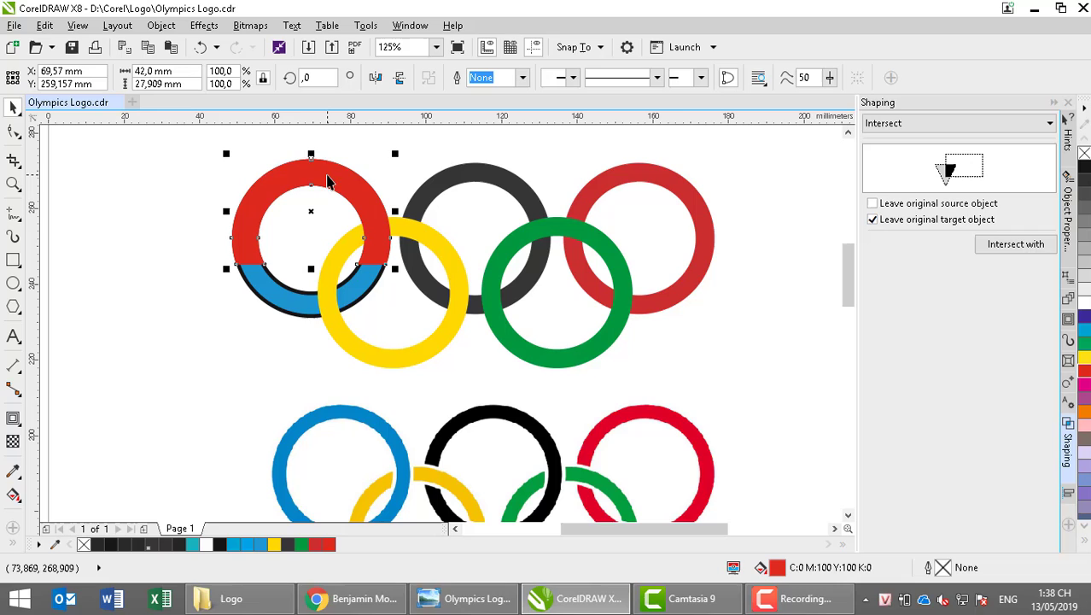
left_click(938, 125)
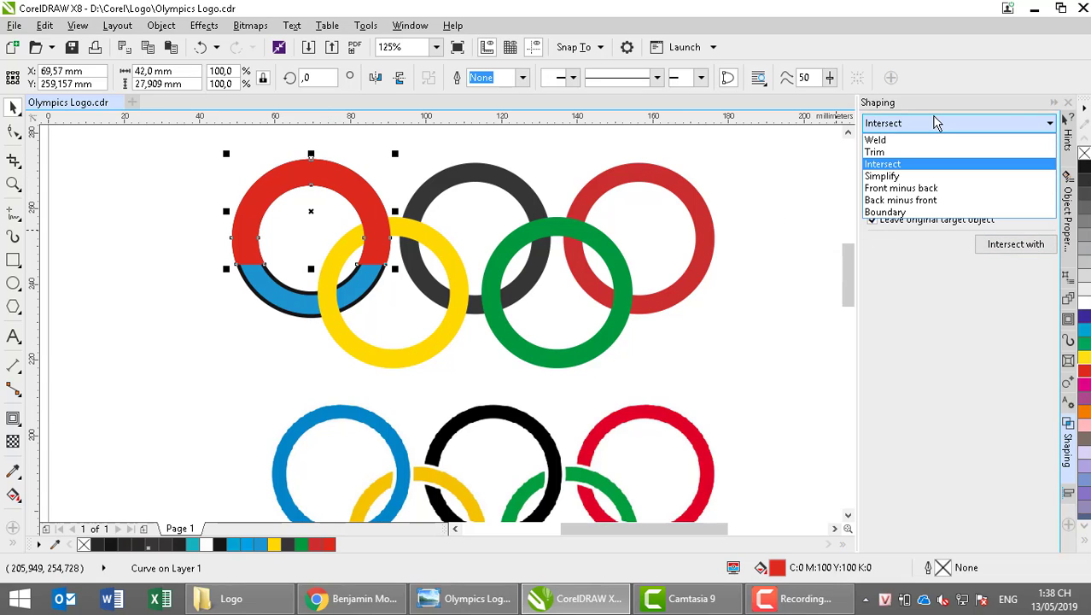
left_click(911, 153)
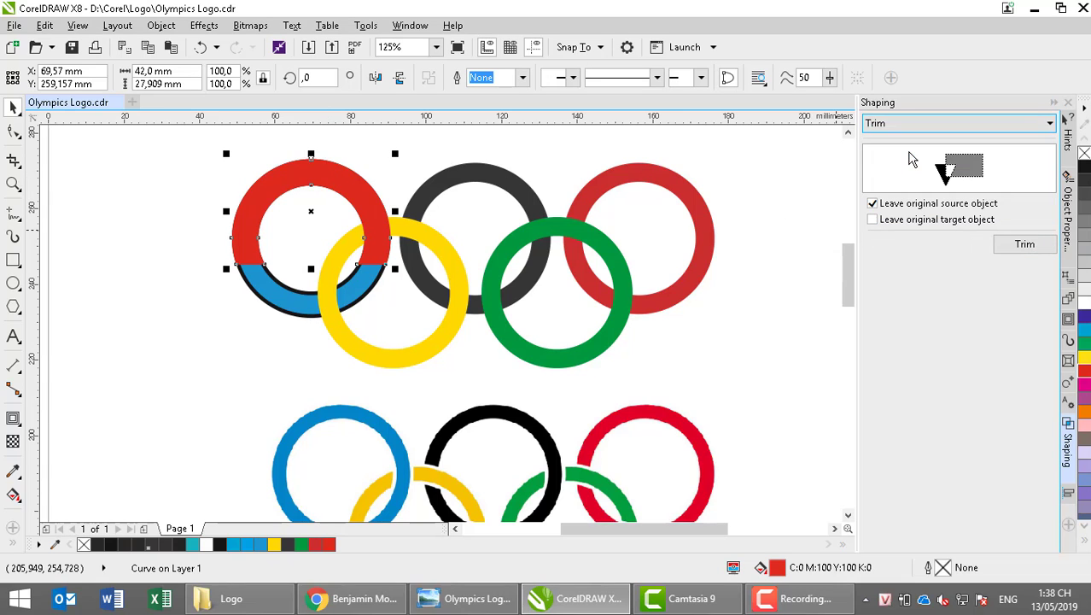
left_click(957, 205)
left_click(1024, 245)
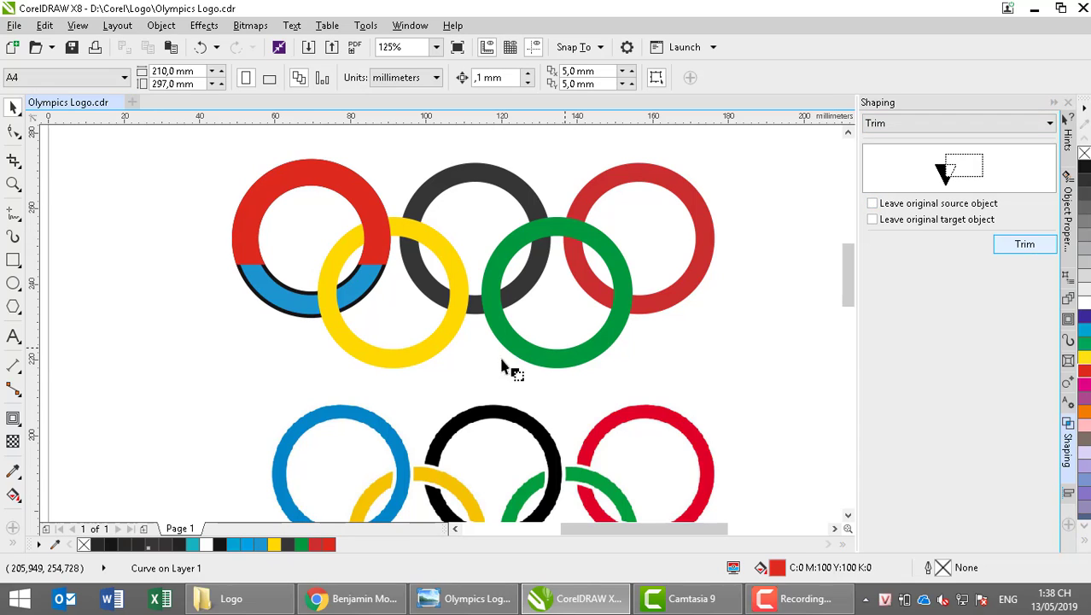
left_click(408, 362)
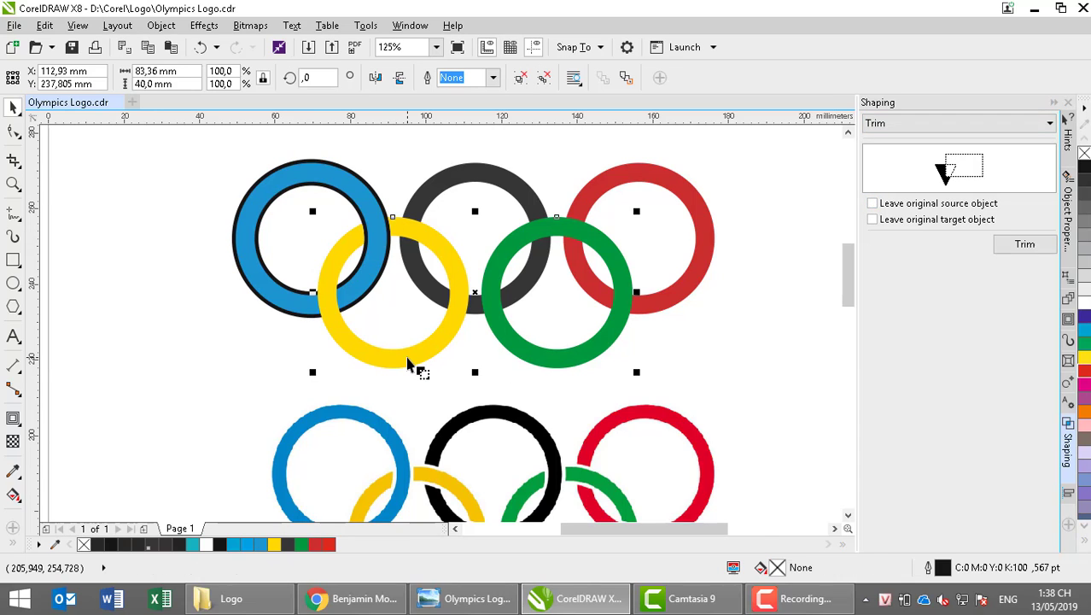
- Move the black contour ring off the blue ring and centre it on the yellow ring
left_click(310, 183)
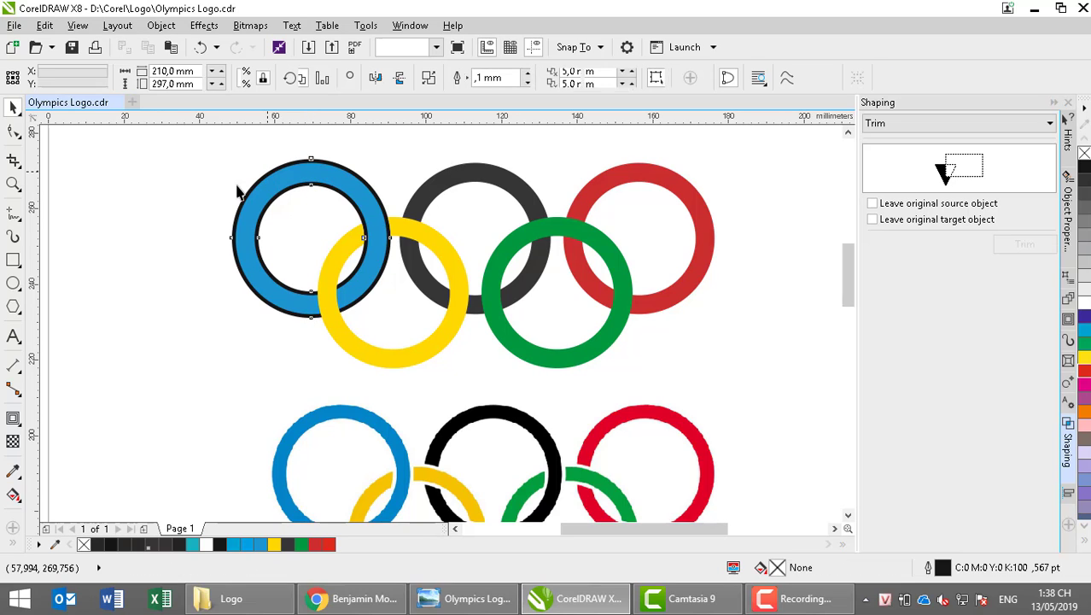
left_click_drag(256, 181, 102, 292)
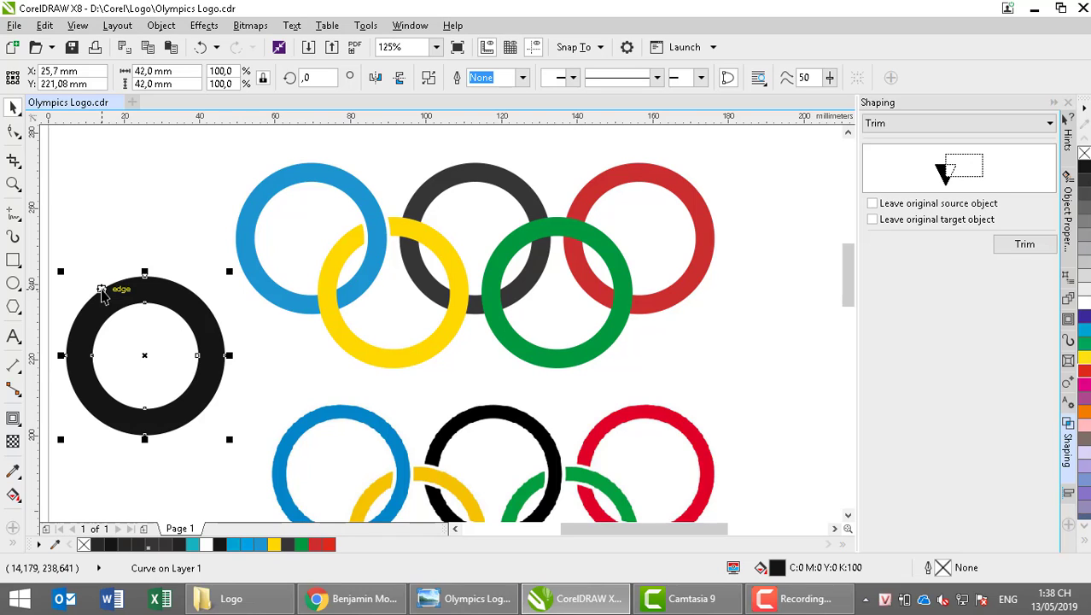
left_click(848, 516)
left_click(848, 515)
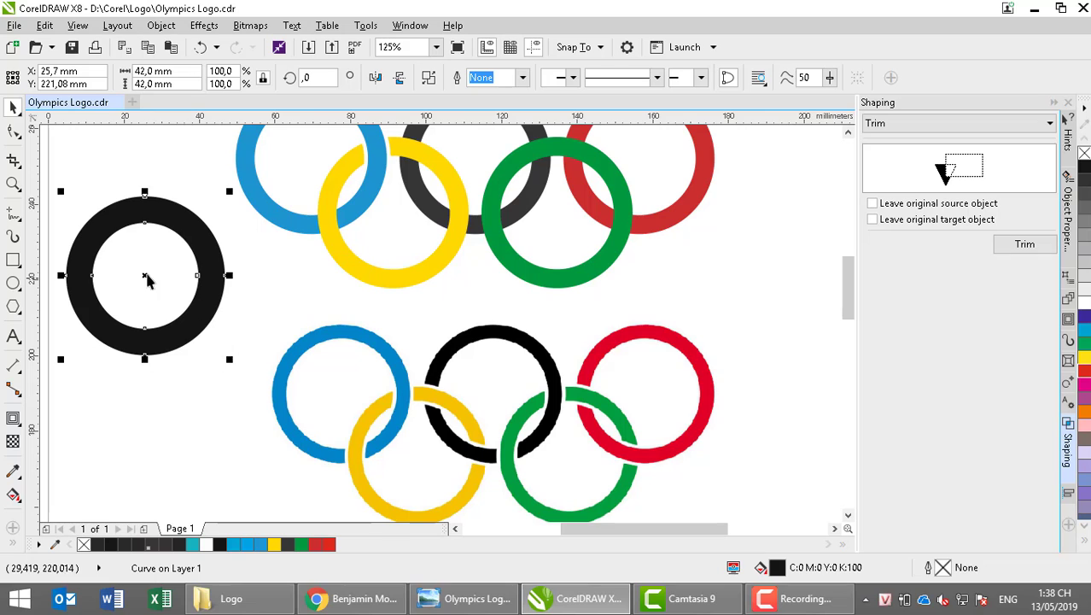
left_click_drag(144, 272, 391, 214)
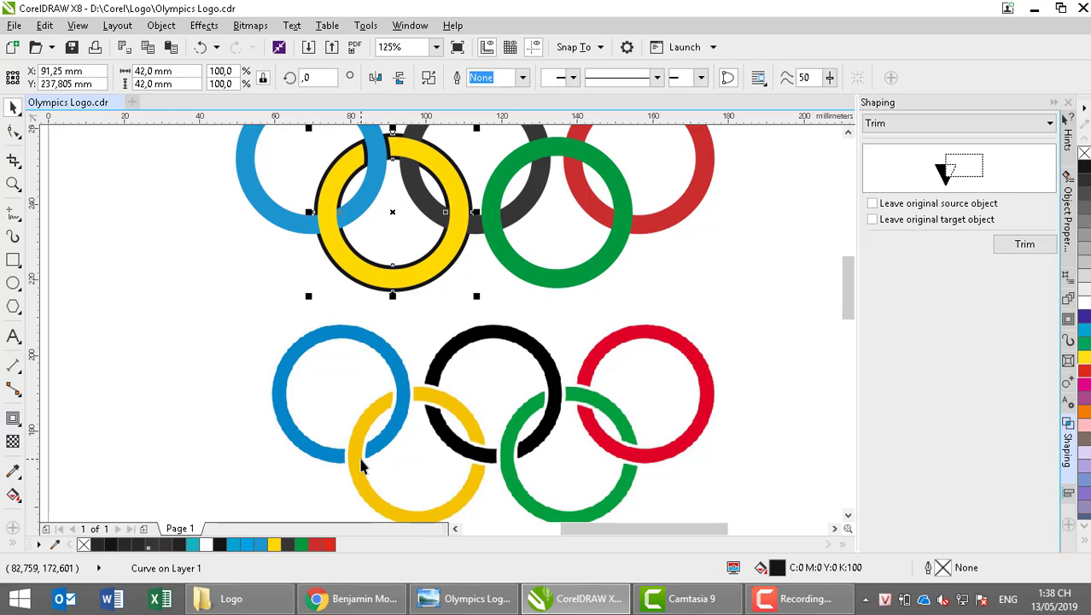
- Draw a rectangle about 39 mm wide and 31 mm high across the yellow ring's lower-left part, and intersect it with the black contour ring
left_click(13, 260)
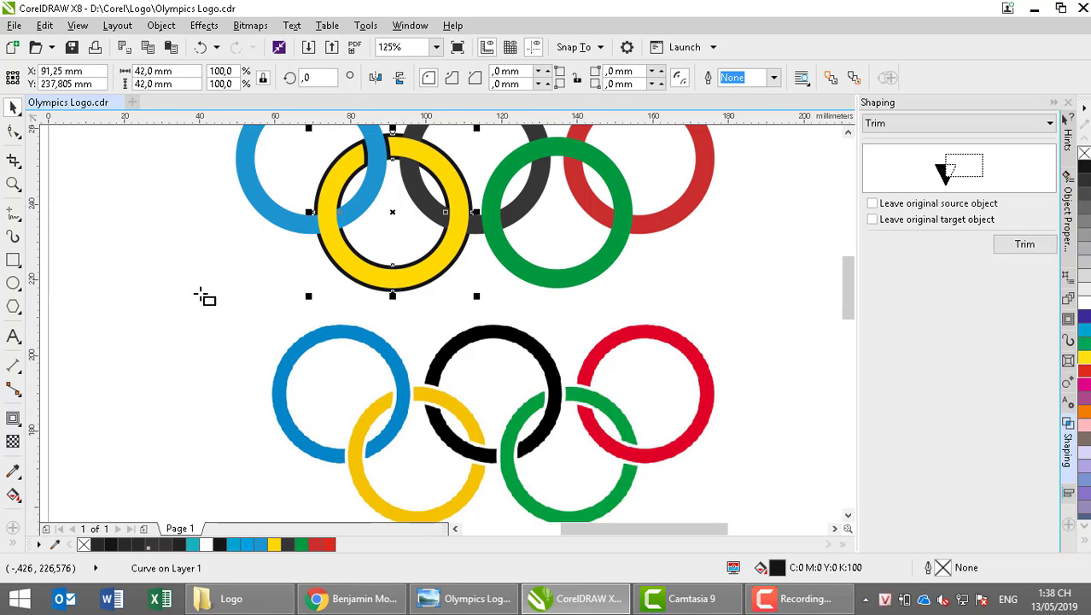
left_click_drag(236, 299, 383, 181)
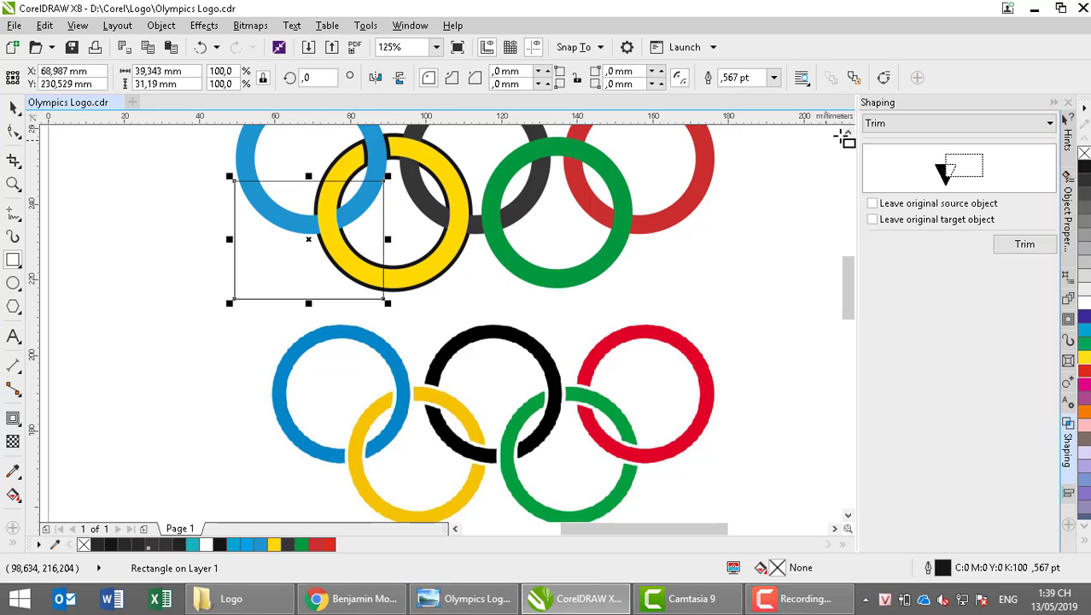
left_click(898, 124)
left_click(888, 163)
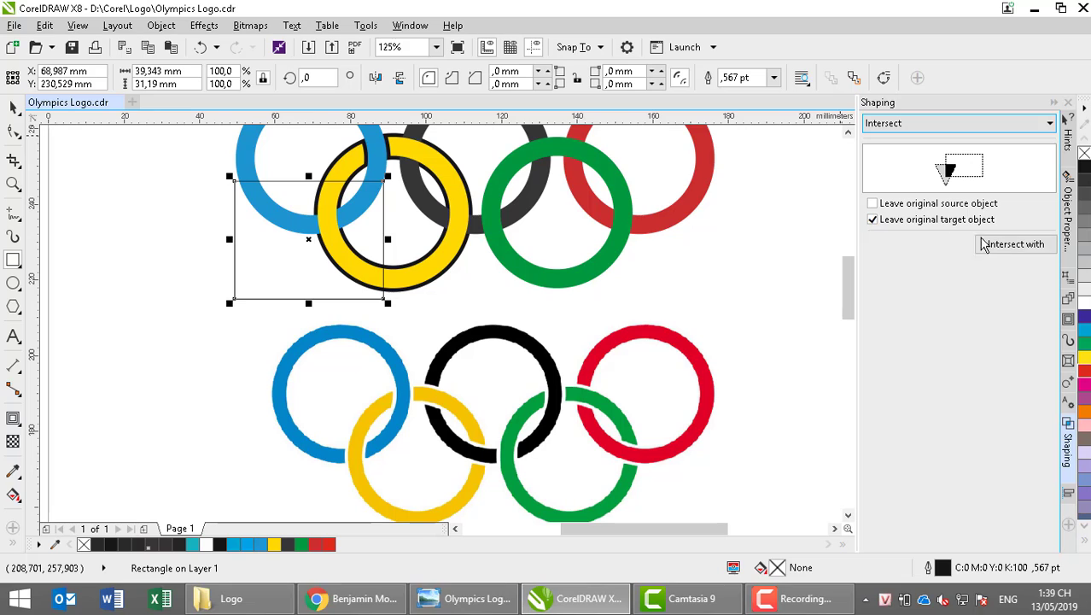
left_click(992, 246)
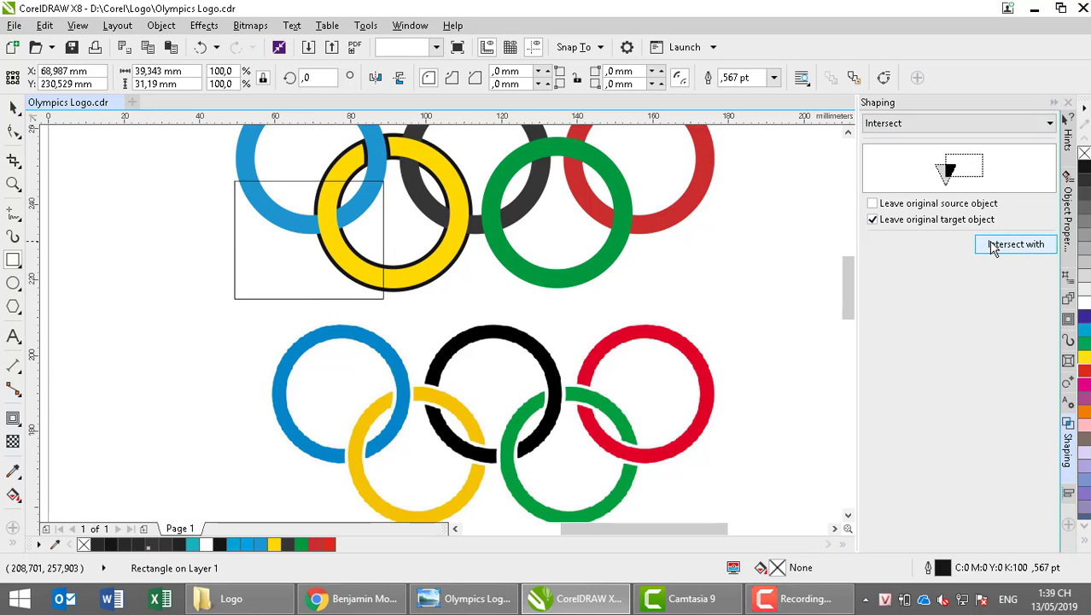
left_click(440, 281)
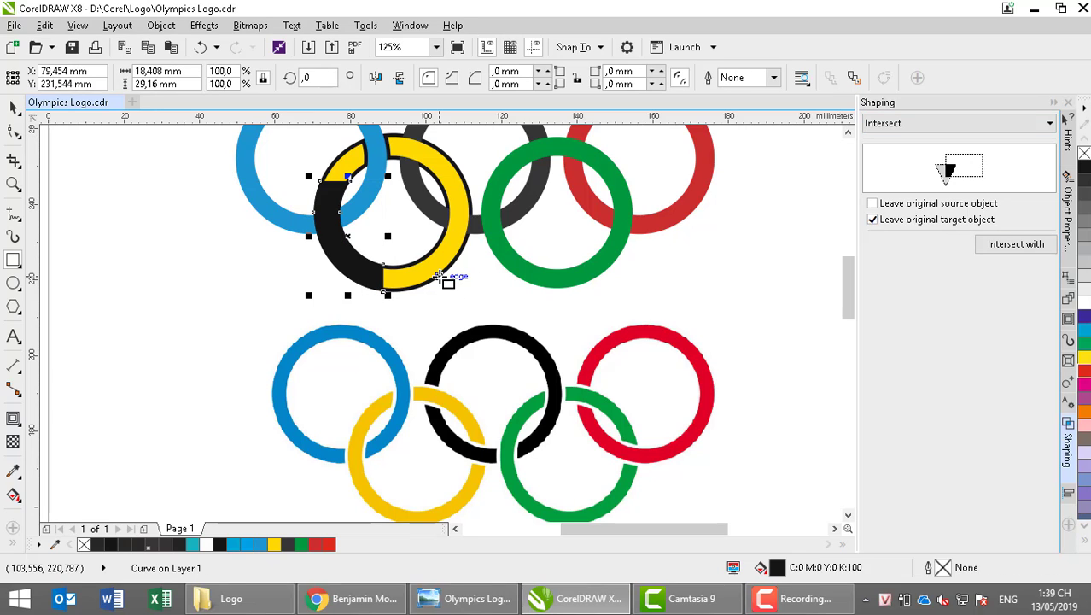
- Move the black contour ring aside to the empty area and trim the blue ring with the black arc piece, keeping neither original
left_click(444, 280)
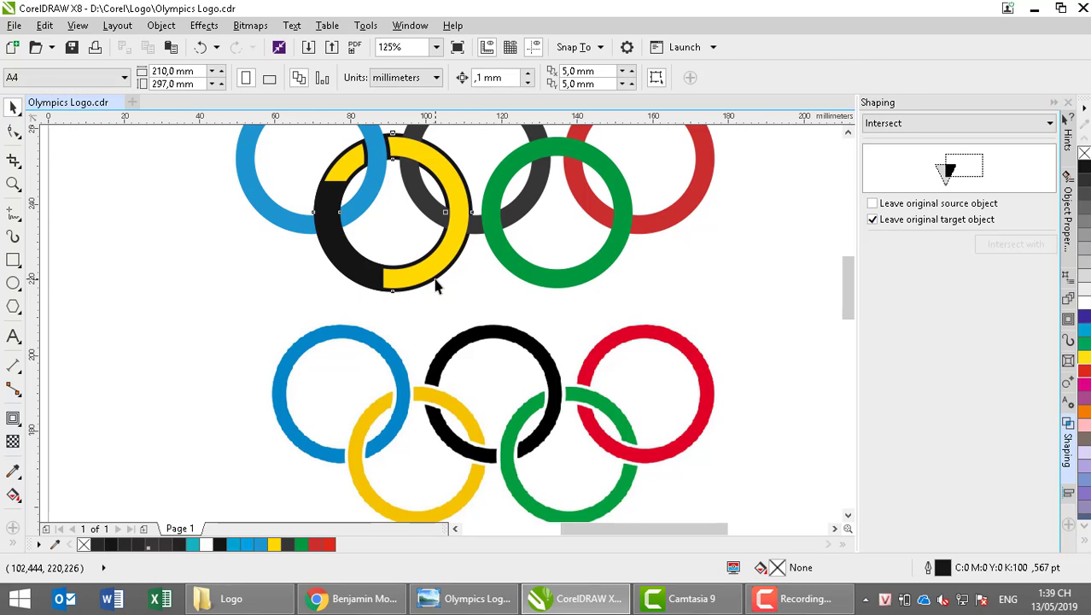
left_click_drag(438, 283, 210, 308)
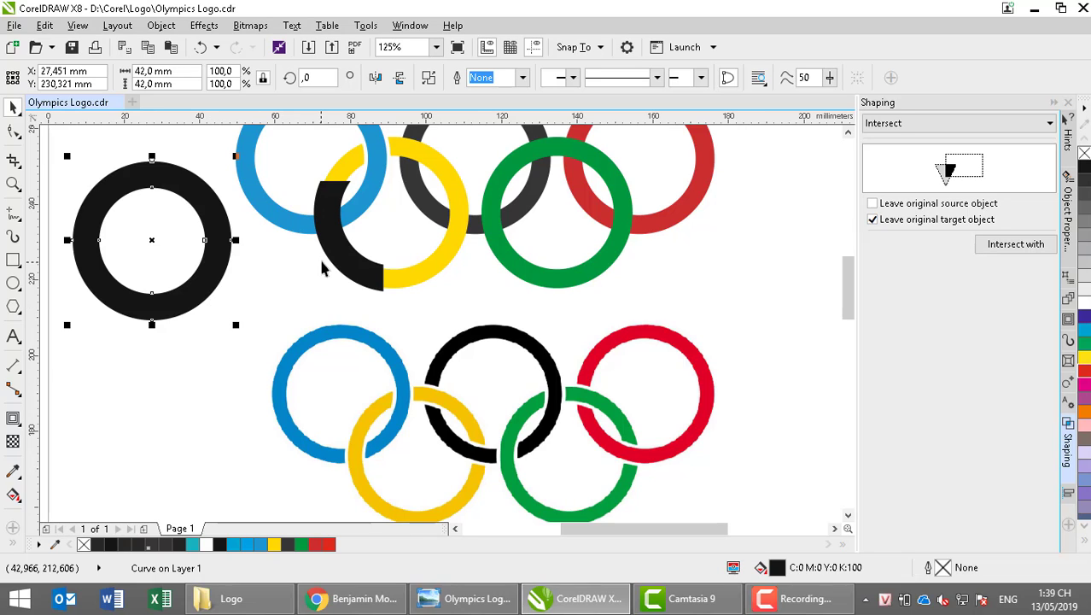
left_click(356, 259)
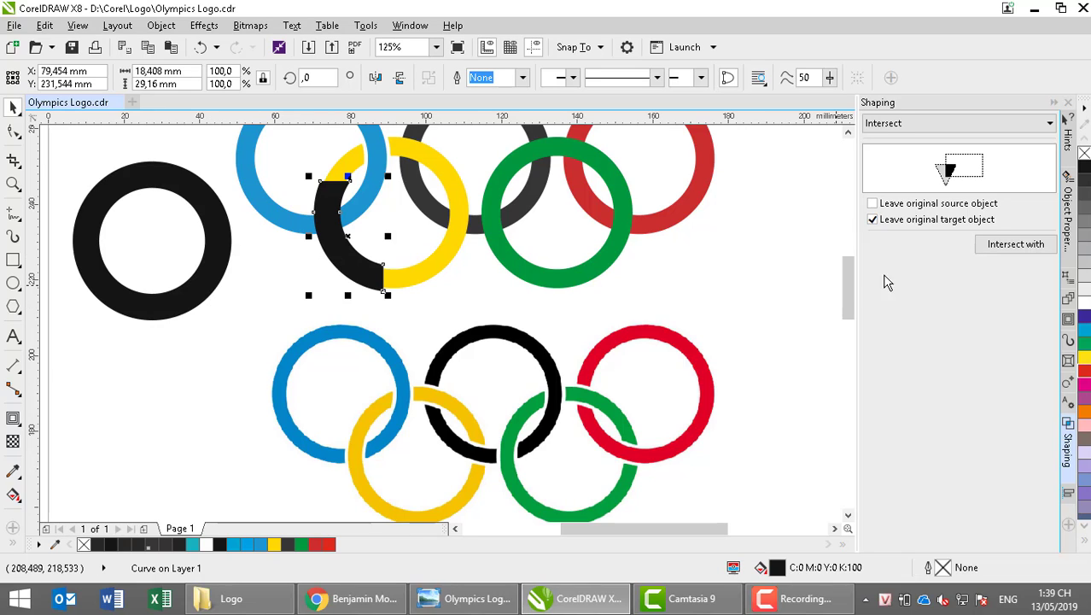
left_click(936, 123)
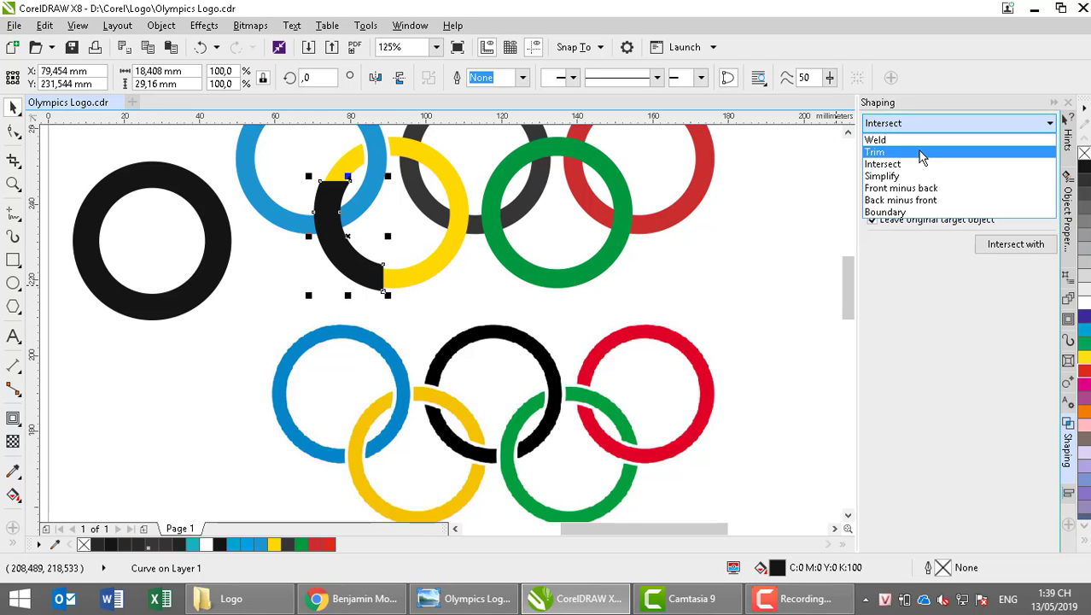
left_click(923, 149)
left_click(1022, 246)
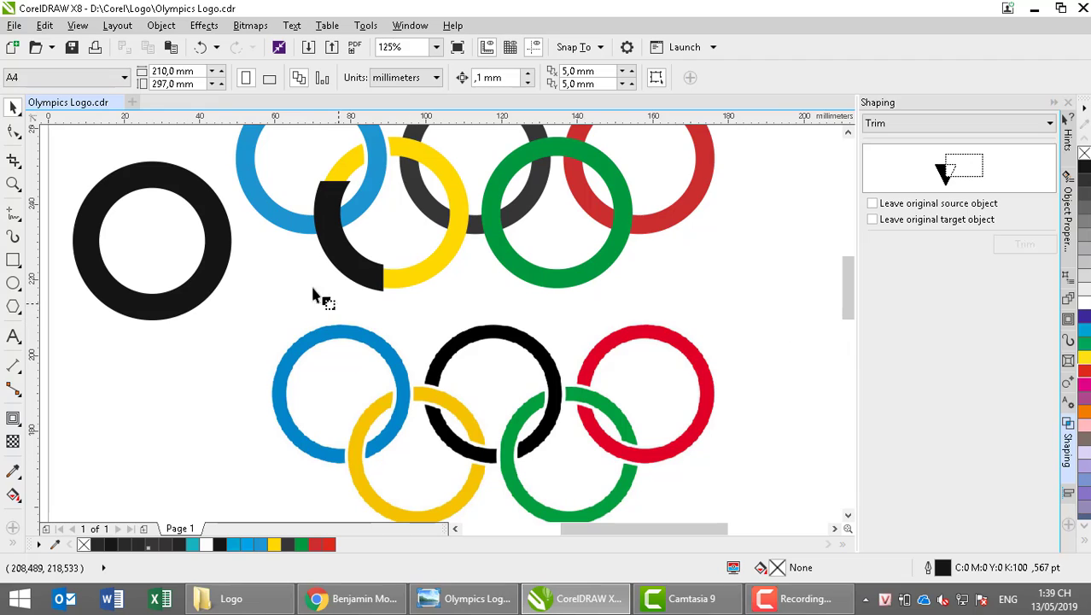
left_click(275, 223)
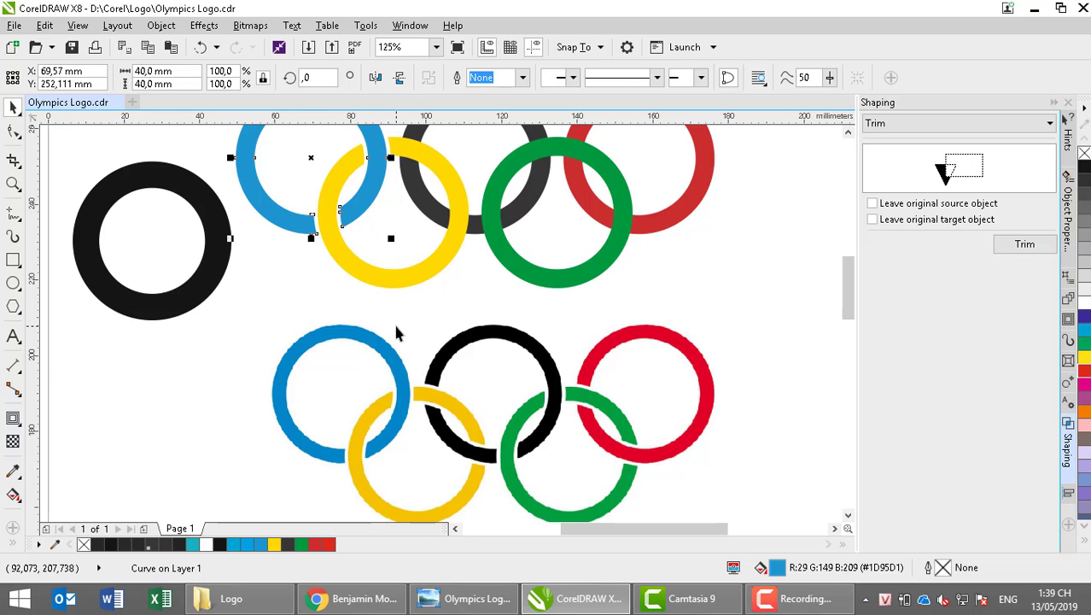
left_click(848, 132)
left_click(848, 132)
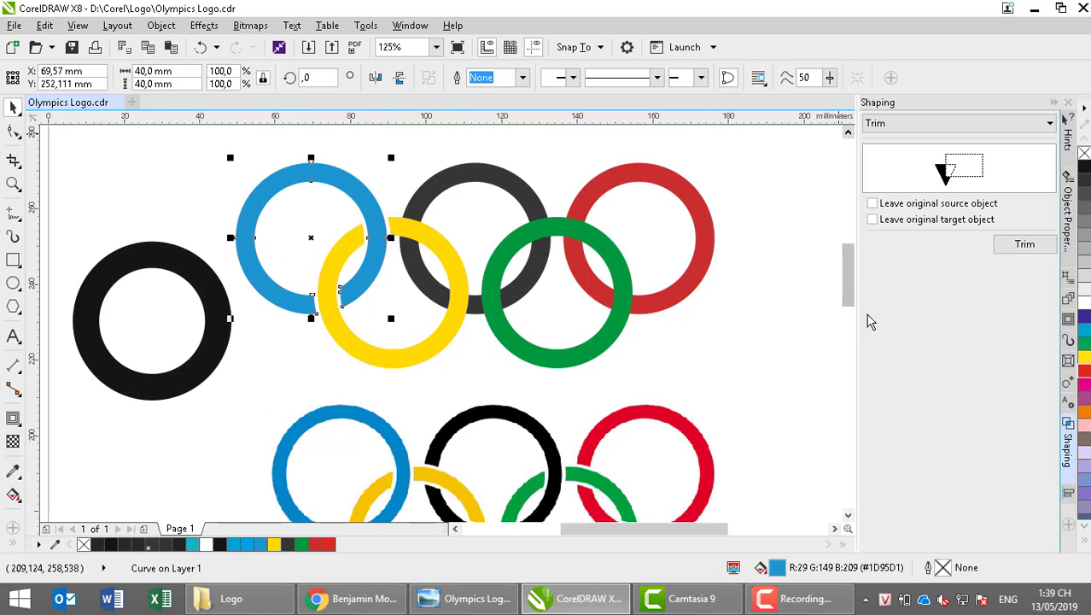
left_click(848, 515)
left_click(848, 515)
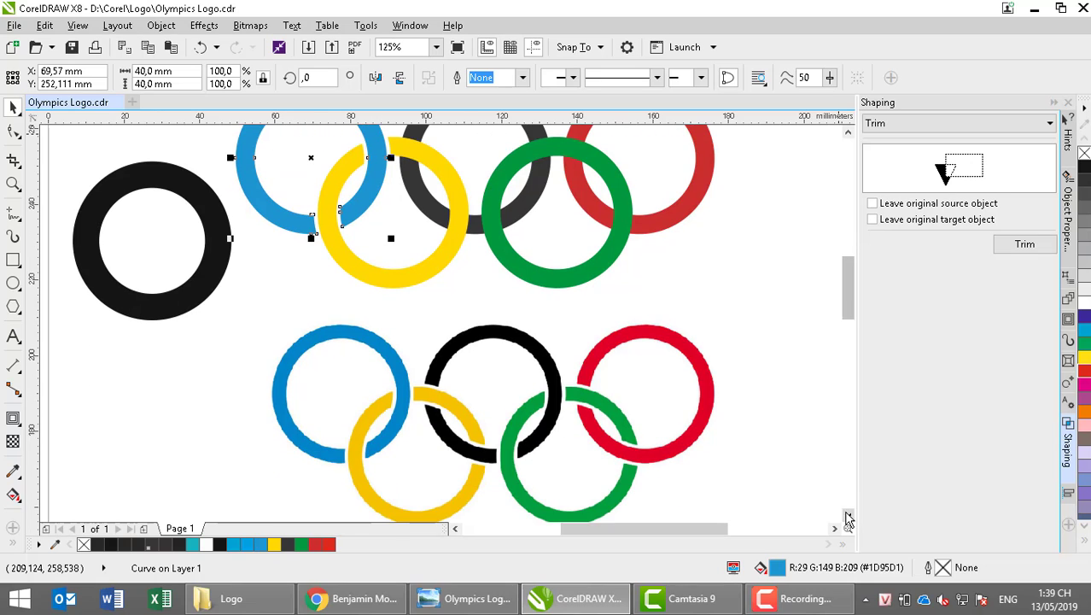
left_click(693, 335)
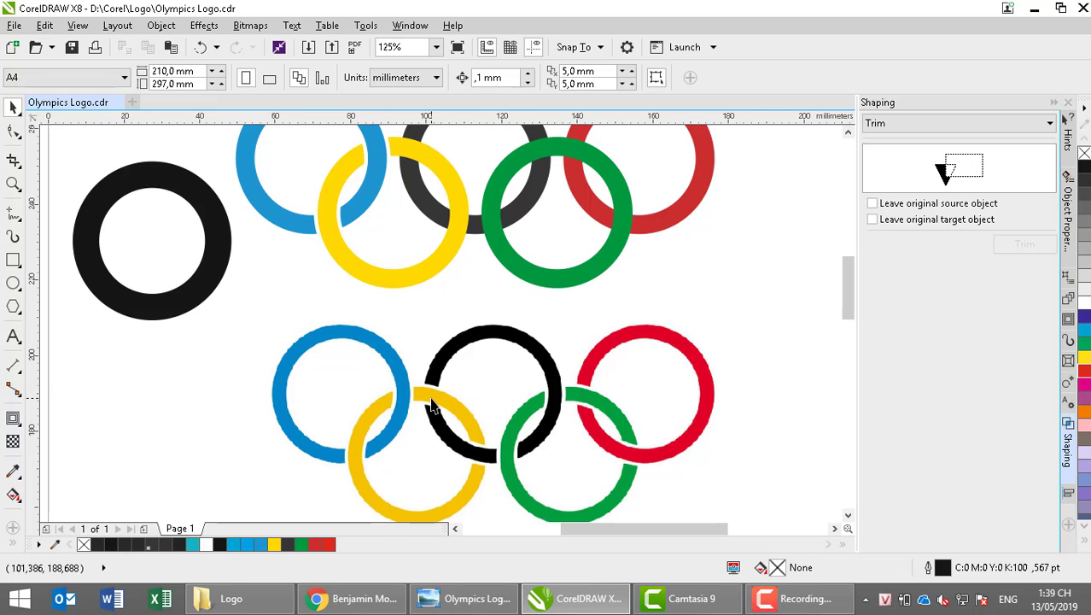
left_click(847, 134)
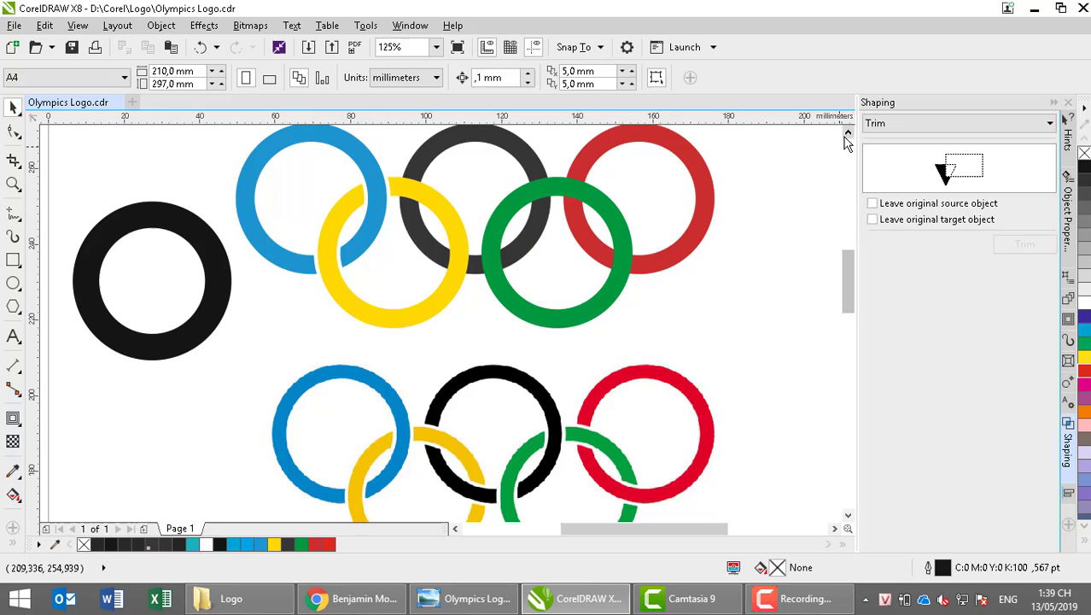
- Centre the black contour ring on the yellow ring
left_click(205, 236)
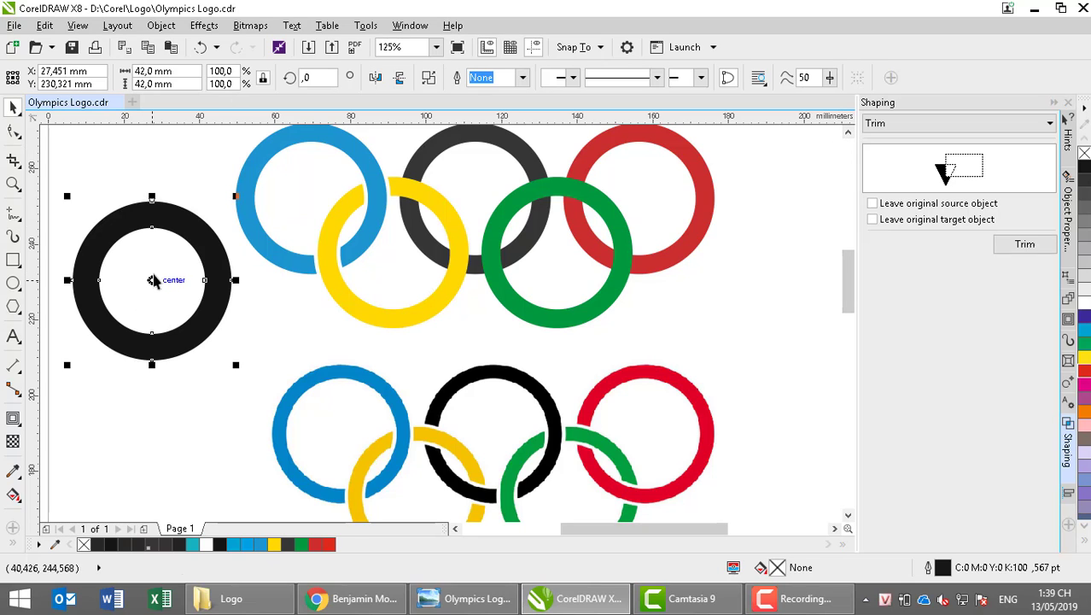
left_click(396, 257)
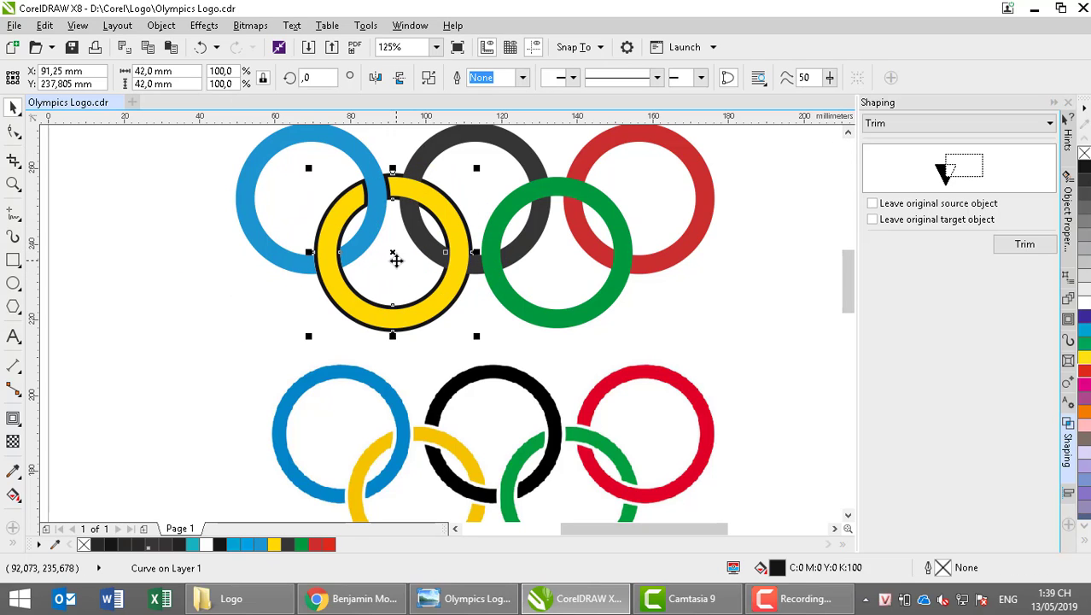
left_click(848, 133)
scroll(418, 202, "up", 2)
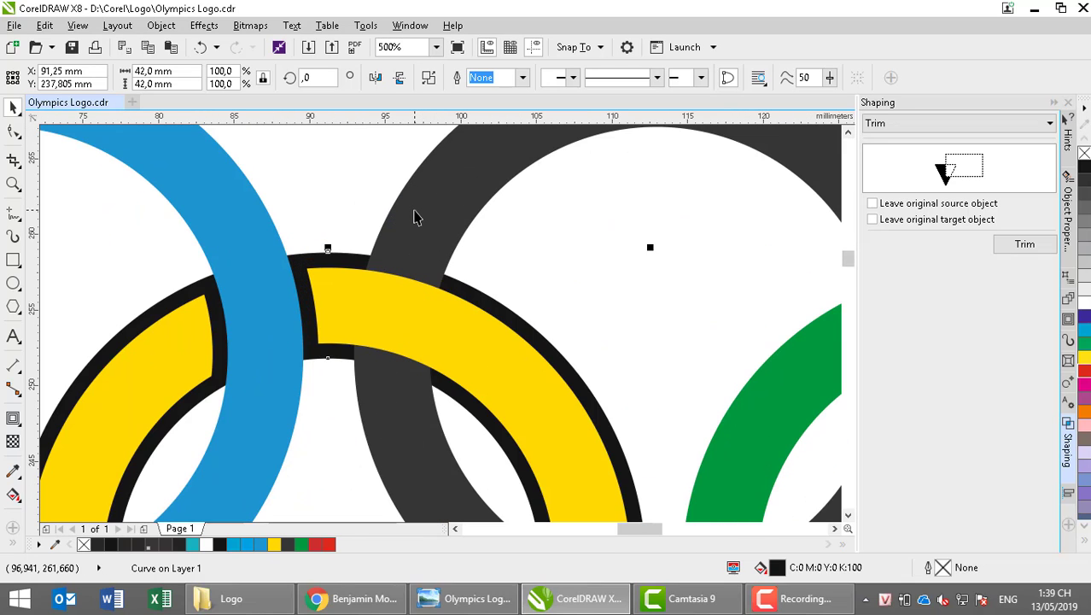
scroll(429, 266, "down", 1)
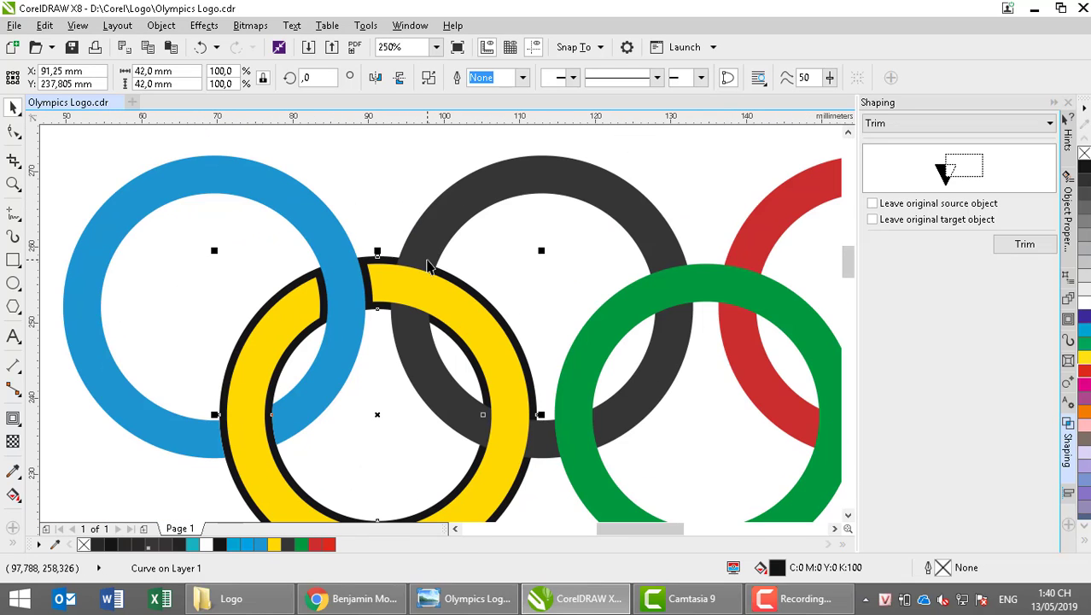
- Draw a rectangle about 13 mm wide and 25 mm high across the yellow ring's upper overlap with the dark grey ring, and nudge it right
left_click(13, 259)
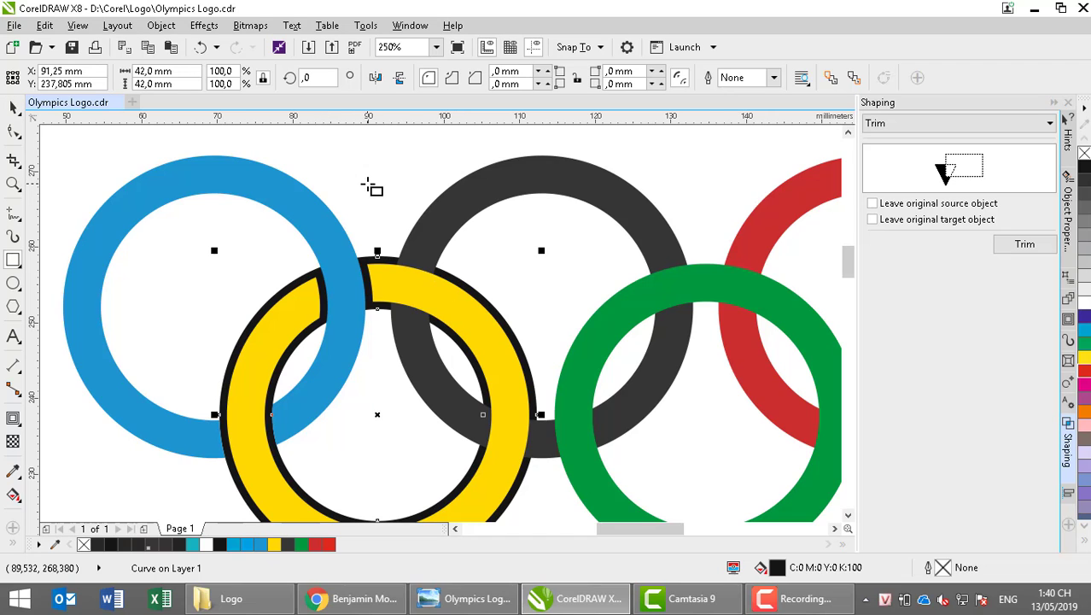
left_click_drag(367, 183, 473, 374)
key("Right")
key("Right")
key("Right")
key("Right")
key("Right")
key("Right")
key("Right")
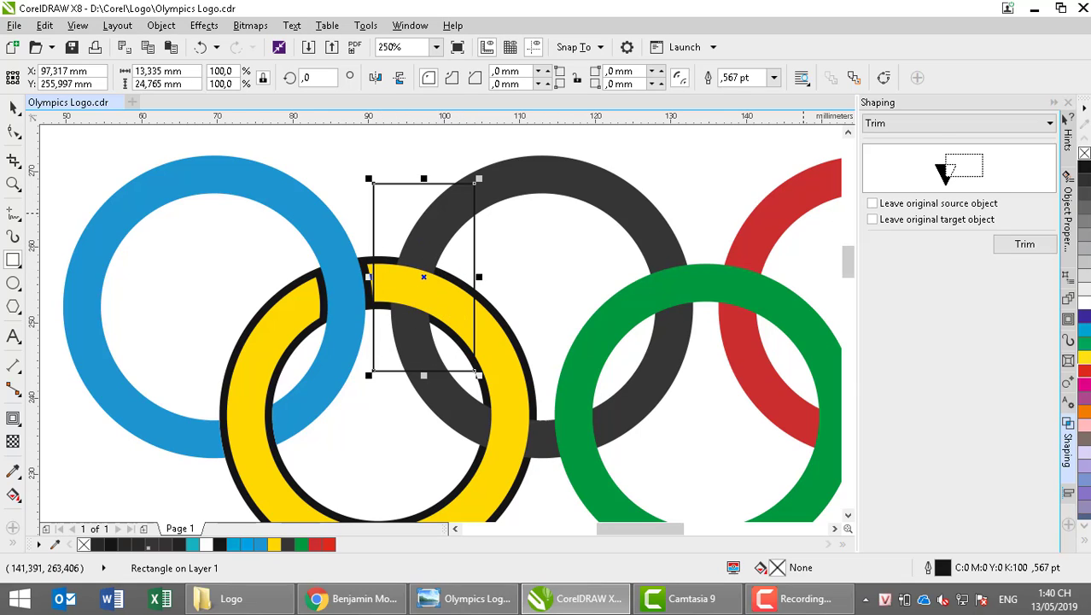
- Intersect the rectangle with the black contour ring, keeping only the original target, and fill the resulting piece with Red
left_click(925, 126)
left_click(908, 164)
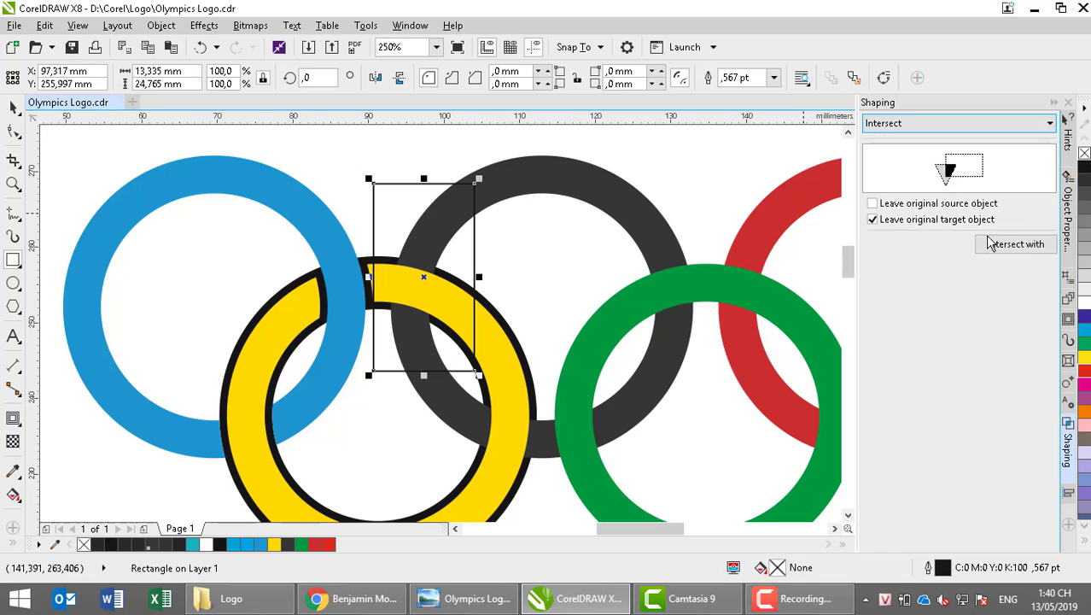
left_click(995, 243)
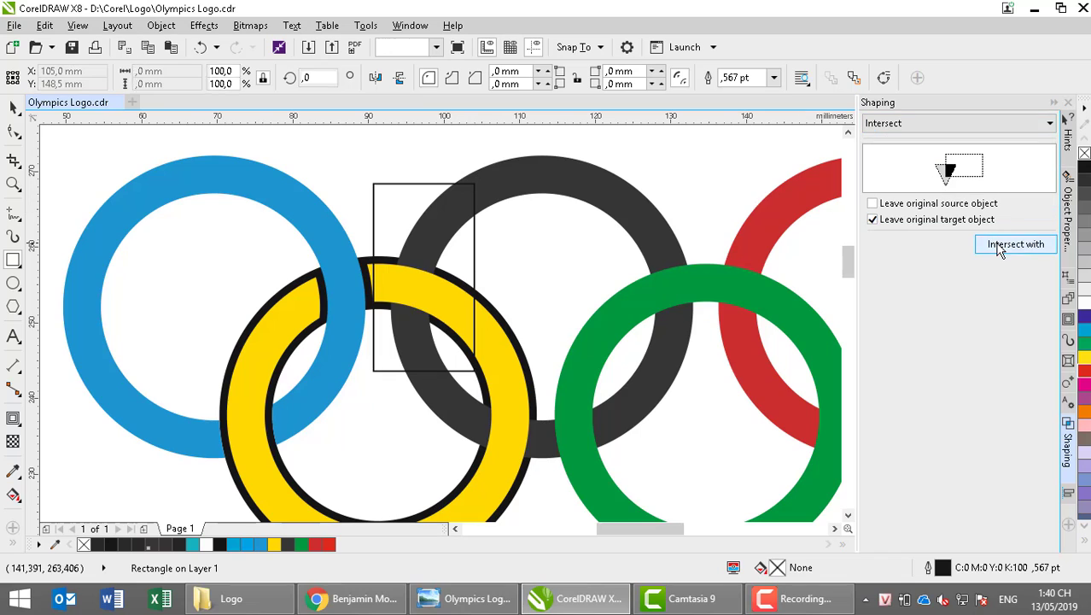
left_click(499, 315)
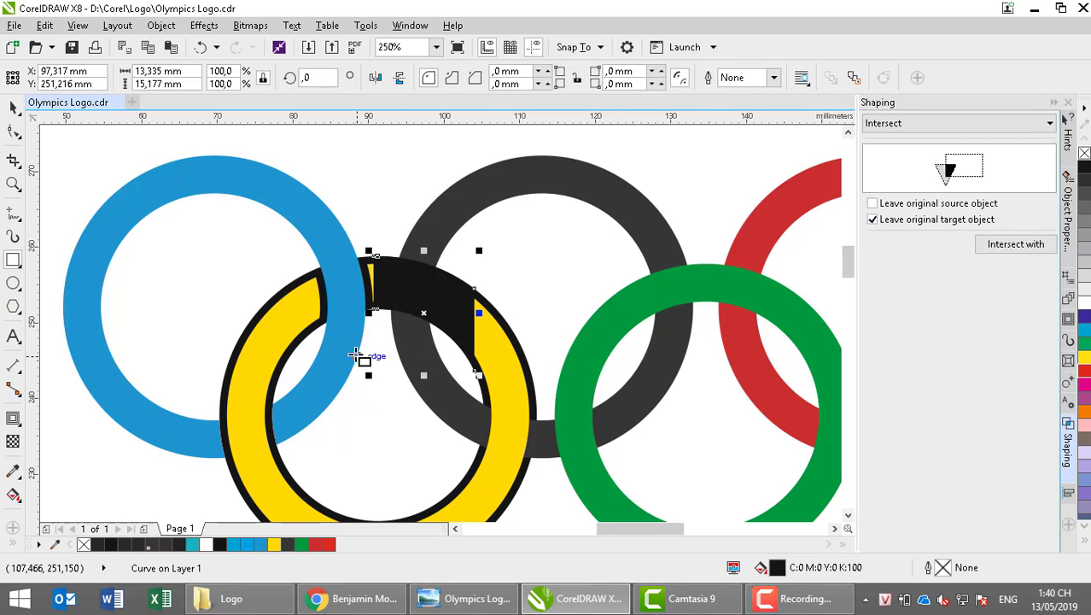
left_click(1085, 372)
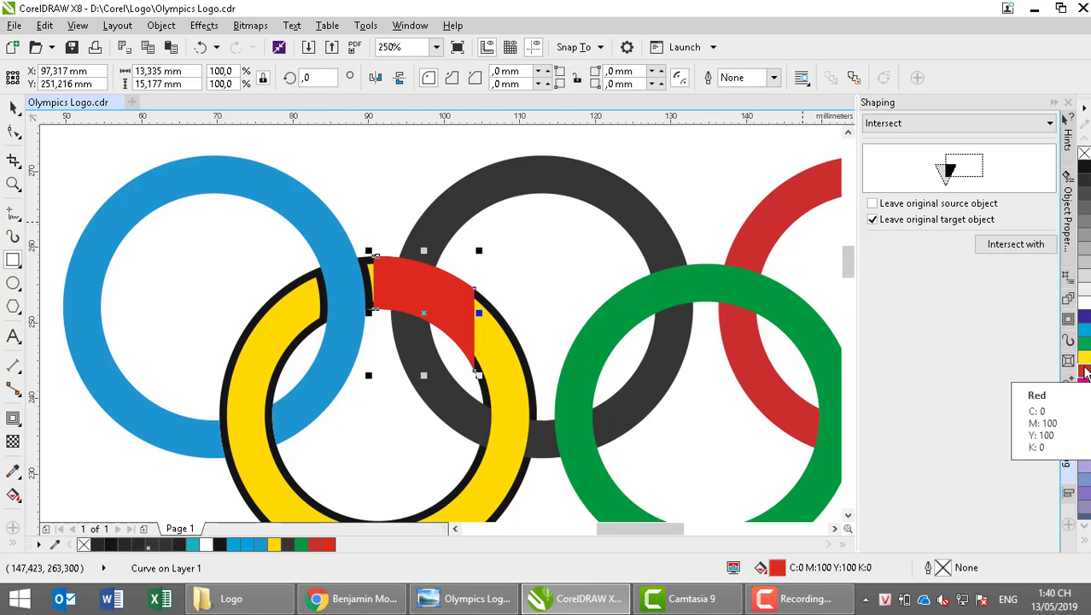
- Trim the dark grey ring with the red piece, keeping neither original object
left_click(961, 124)
left_click(939, 150)
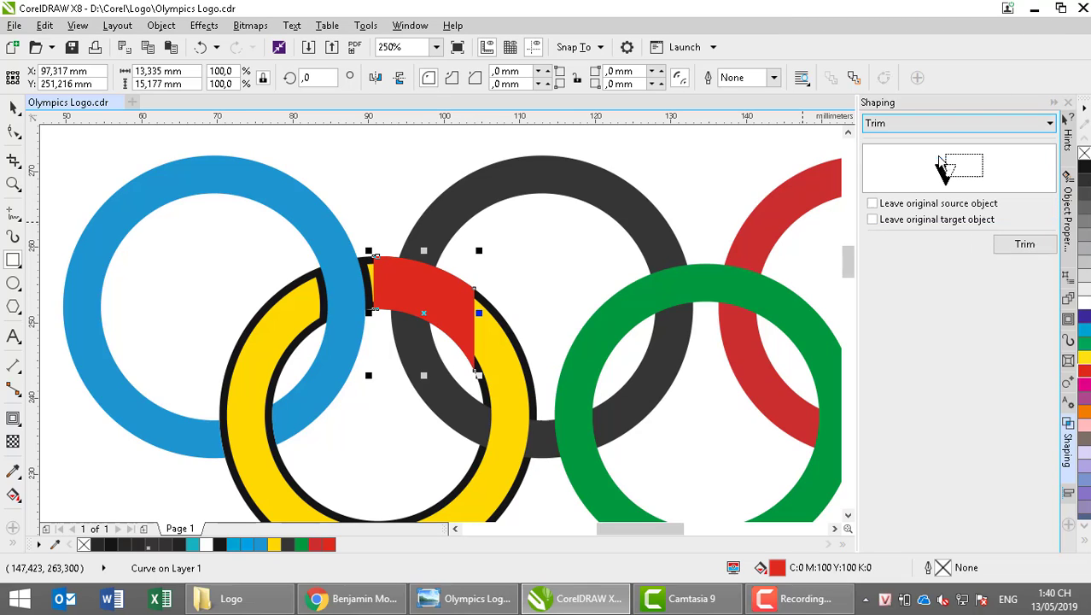
left_click(1017, 249)
left_click(617, 178)
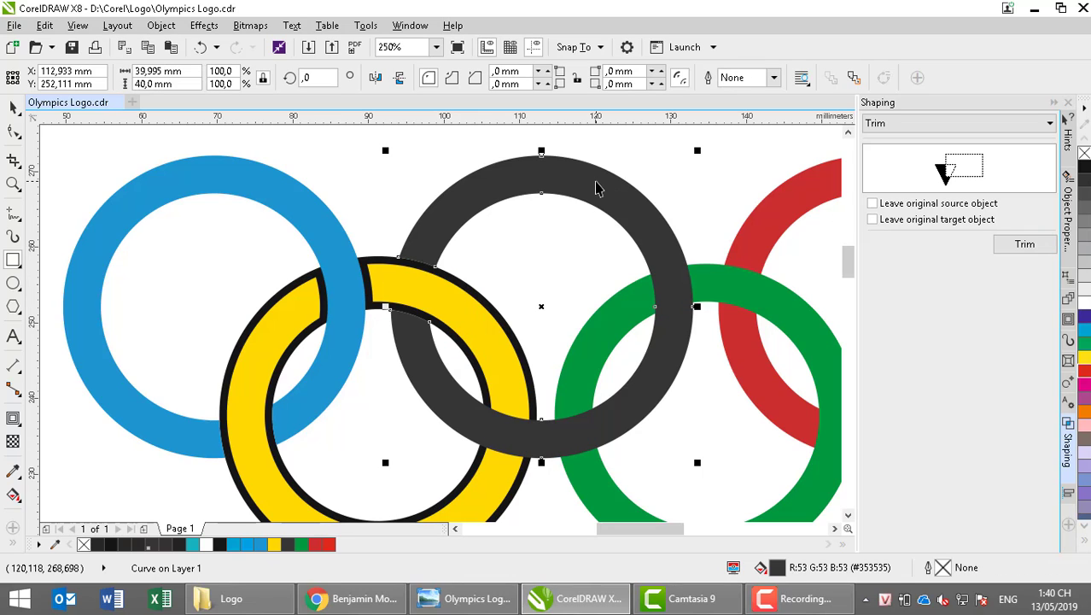
left_click(373, 258)
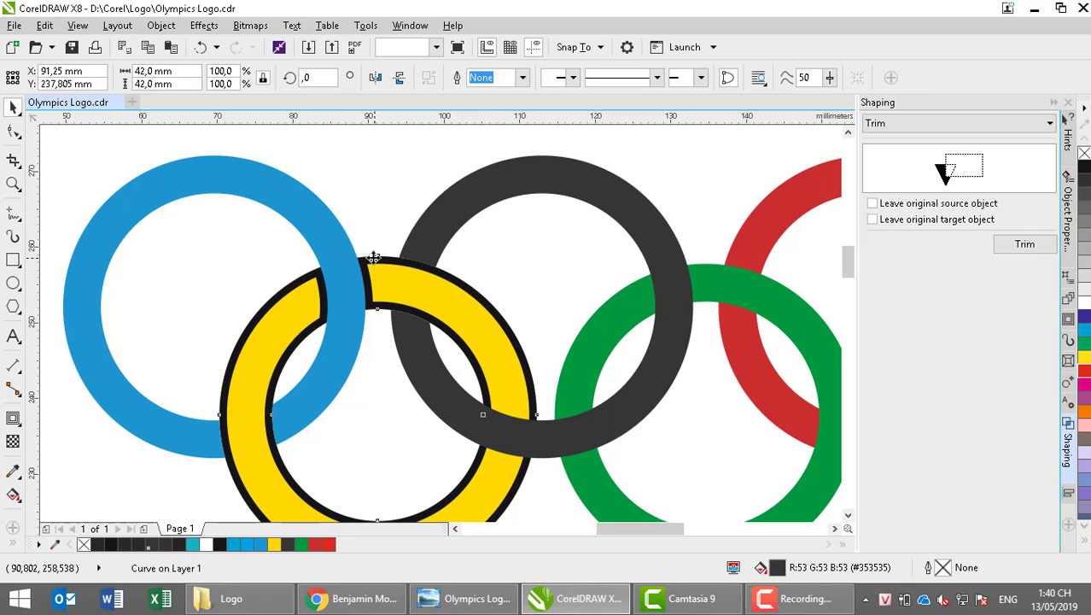
left_click(296, 279)
left_click_drag(183, 244, 186, 247)
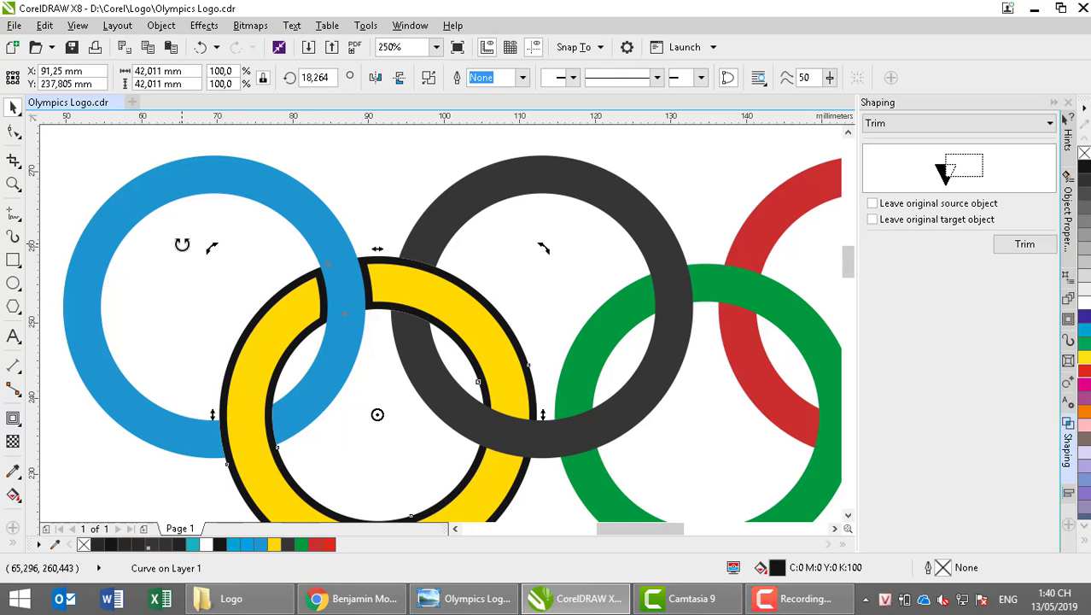
key("ctrl+z")
- Move the black contour ring off the yellow ring and centre it on the dark grey ring
left_click_drag(296, 280, 186, 248)
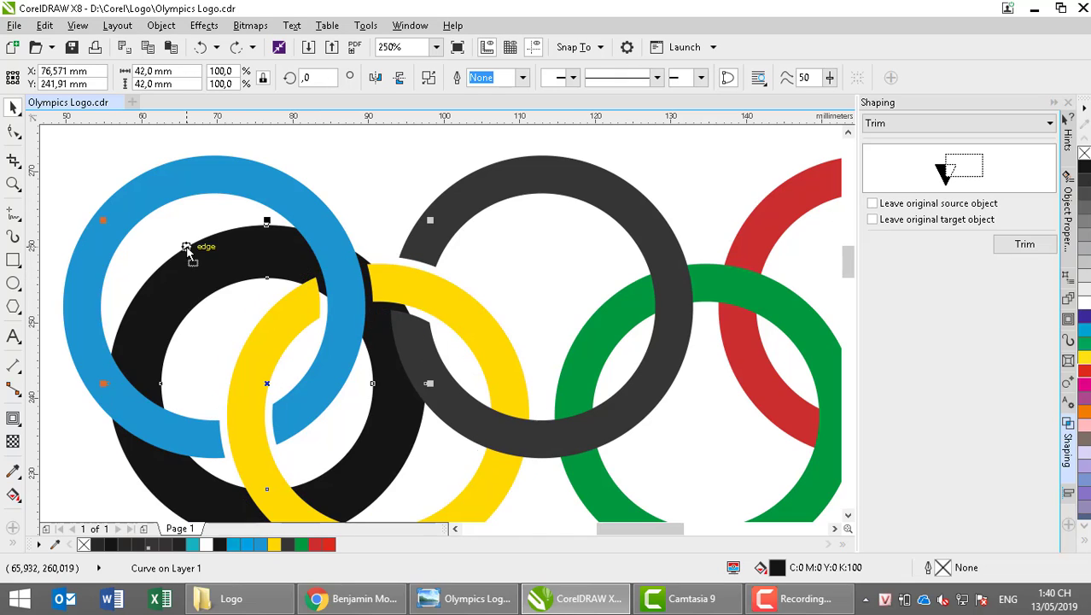
scroll(253, 277, "down", 2)
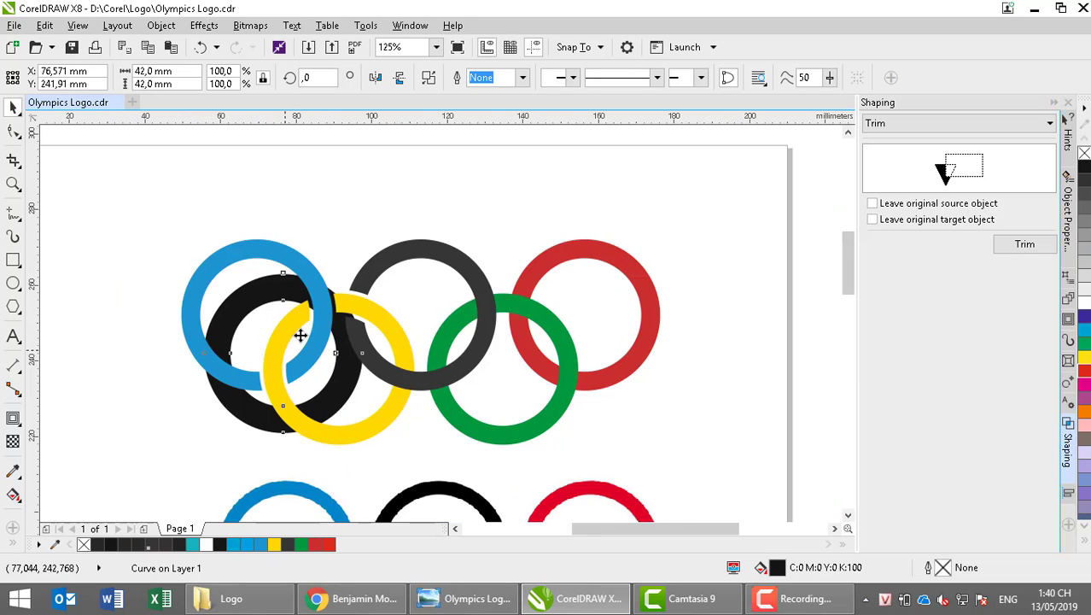
left_click_drag(299, 332, 717, 209)
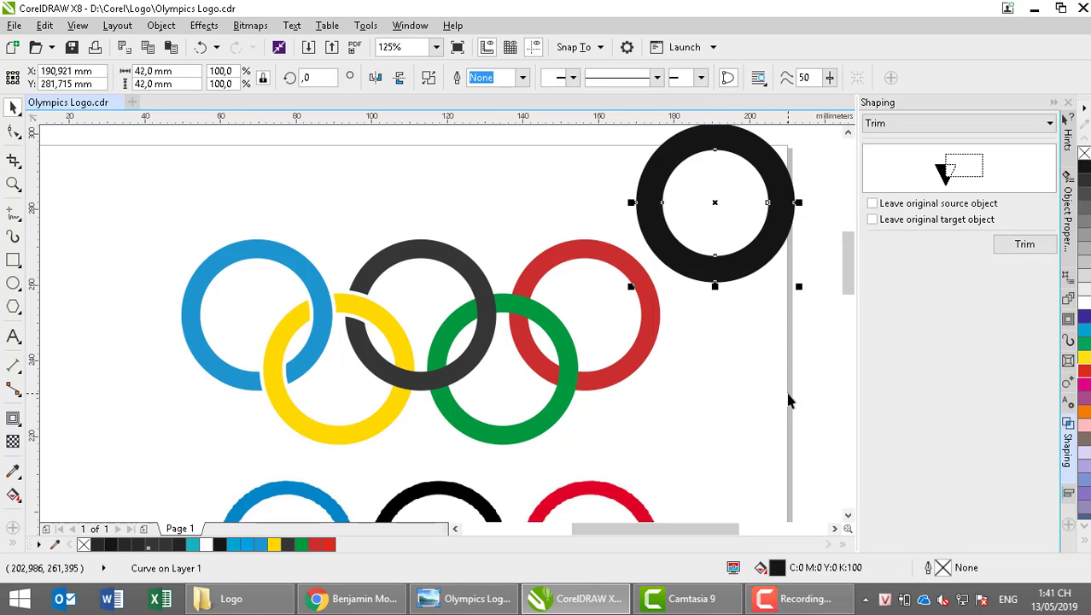
left_click(848, 514)
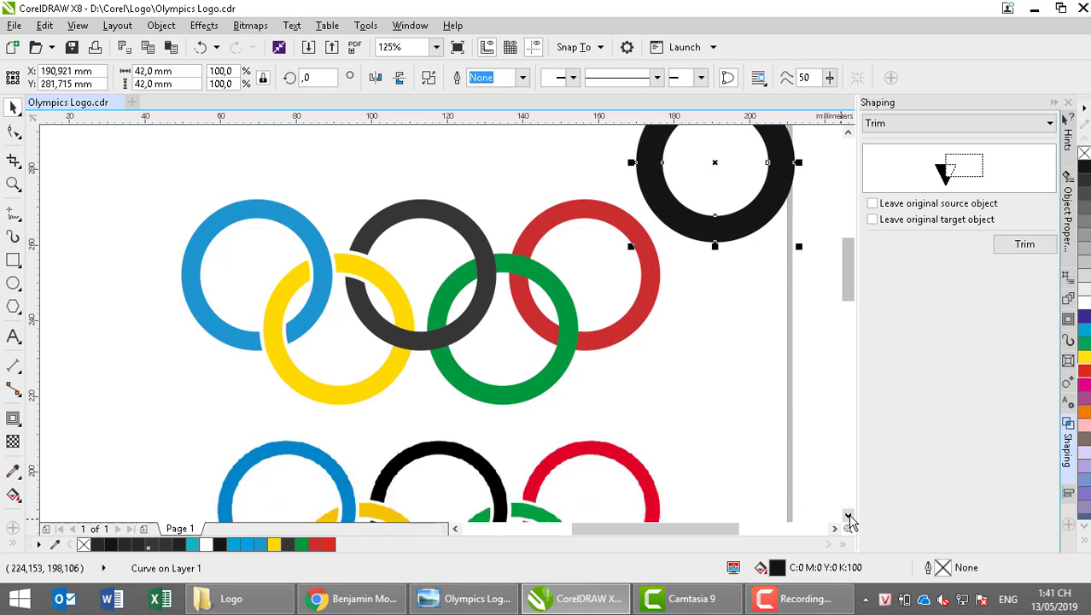
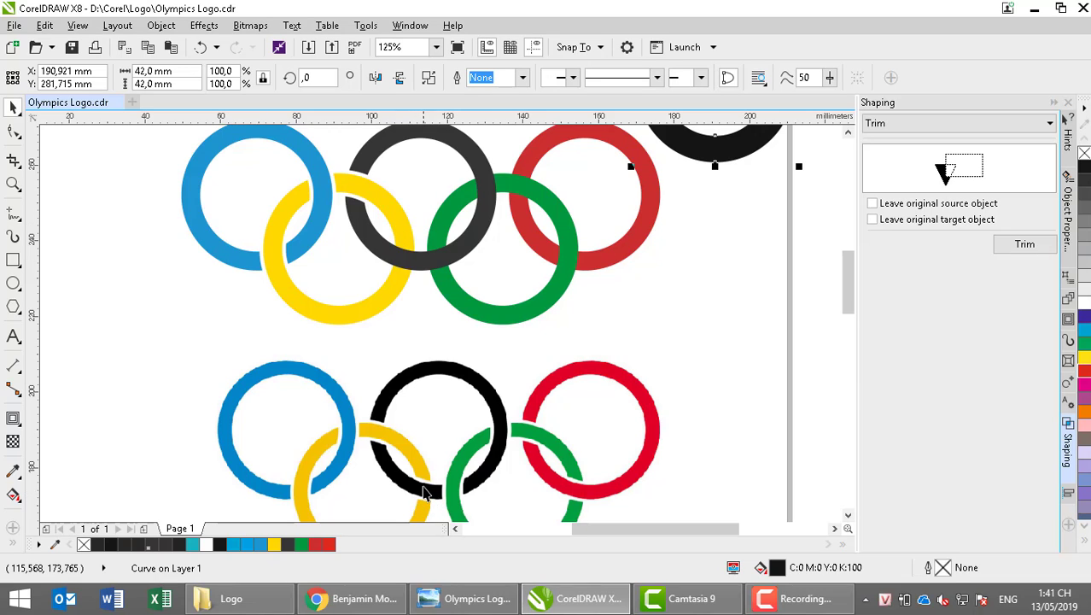
left_click(848, 131)
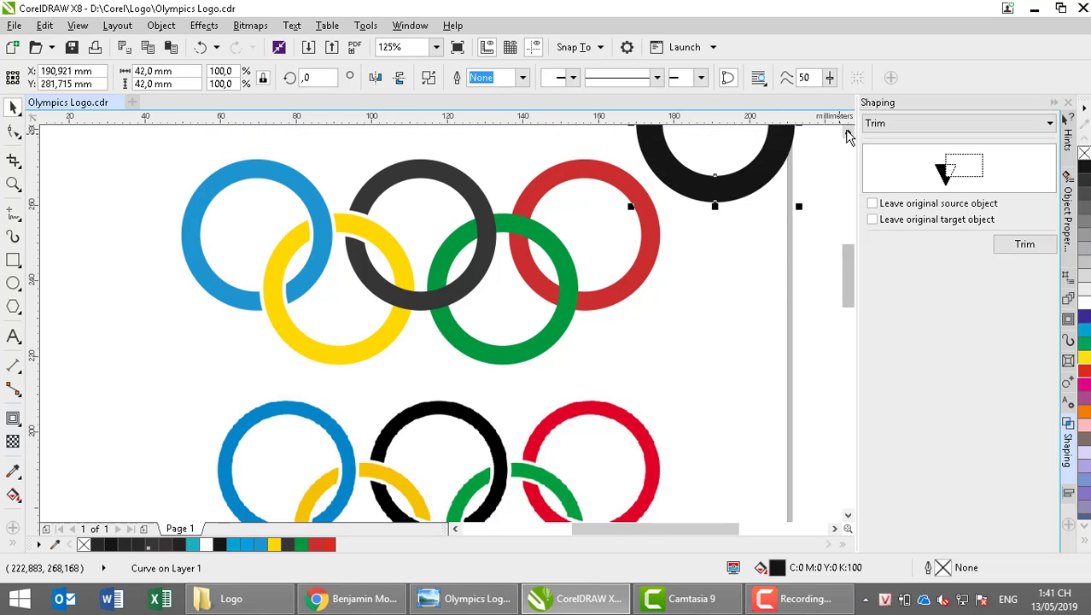
left_click_drag(717, 162, 421, 276)
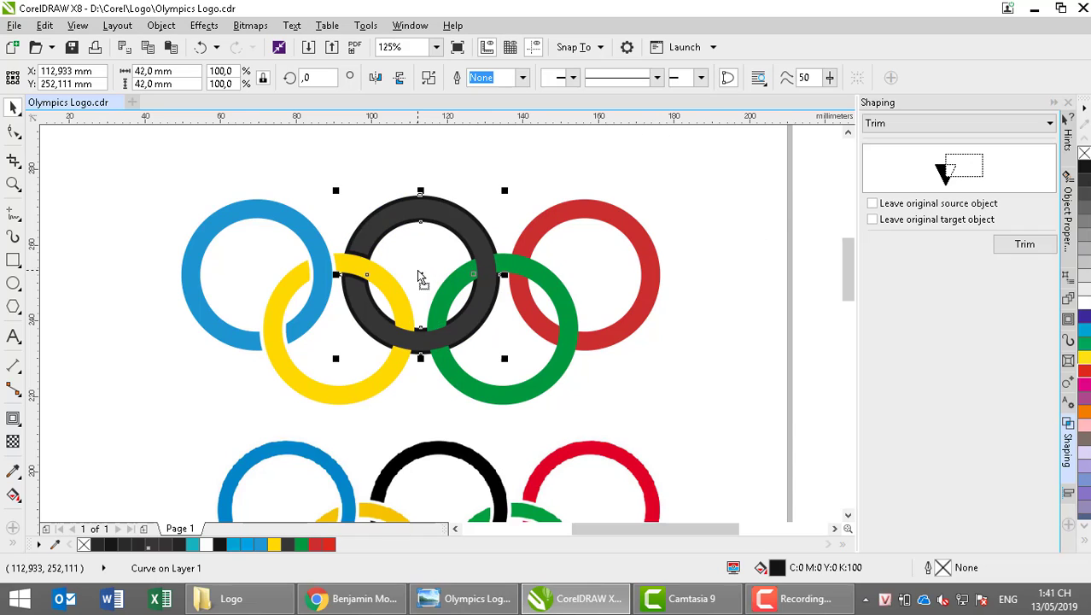
- Draw a rectangle about 15 mm wide and 17 mm high across the dark grey ring's lower-left part, and intersect it with the black contour ring
left_click(13, 259)
left_click_drag(364, 365, 422, 298)
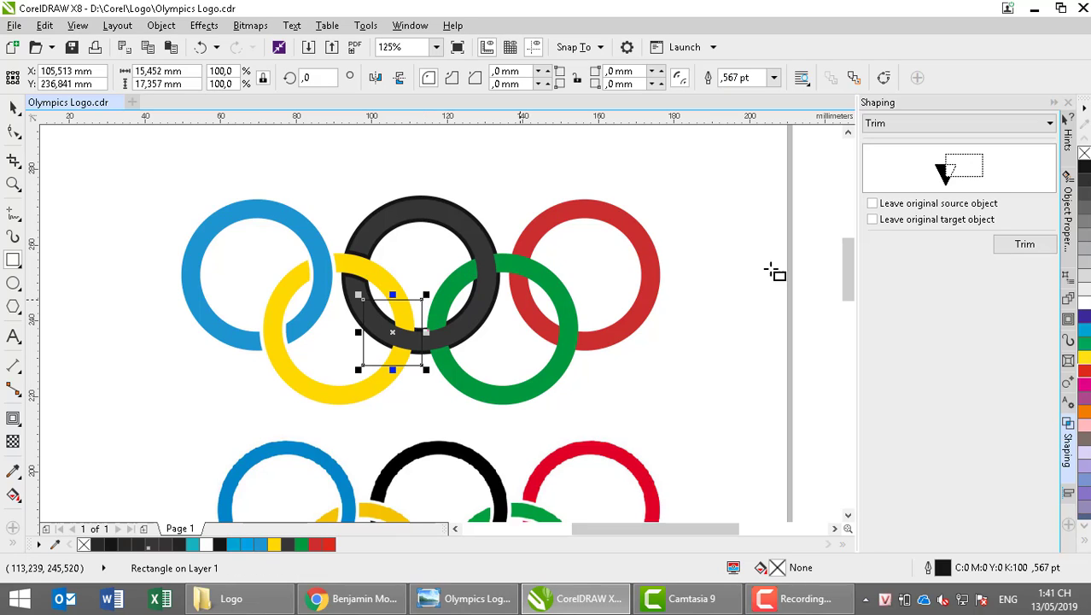
left_click(920, 127)
left_click(883, 164)
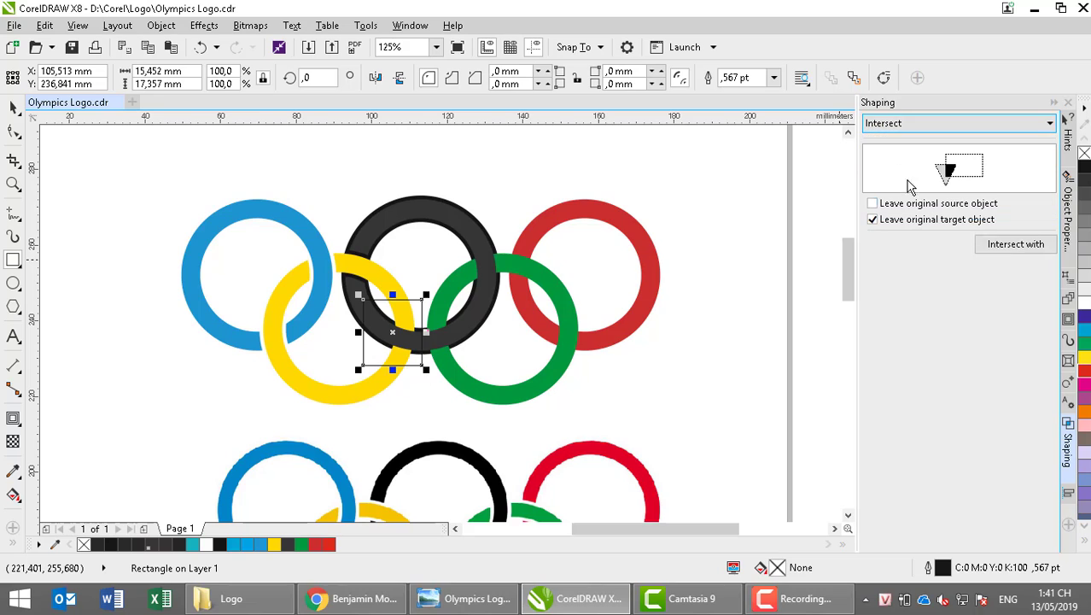
left_click(999, 246)
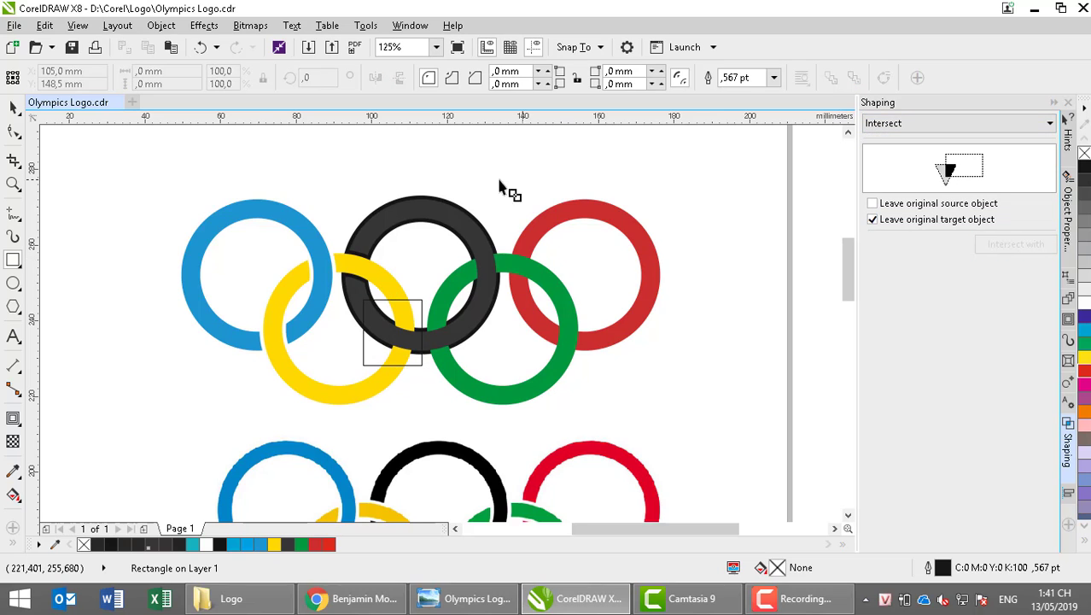
left_click(467, 212)
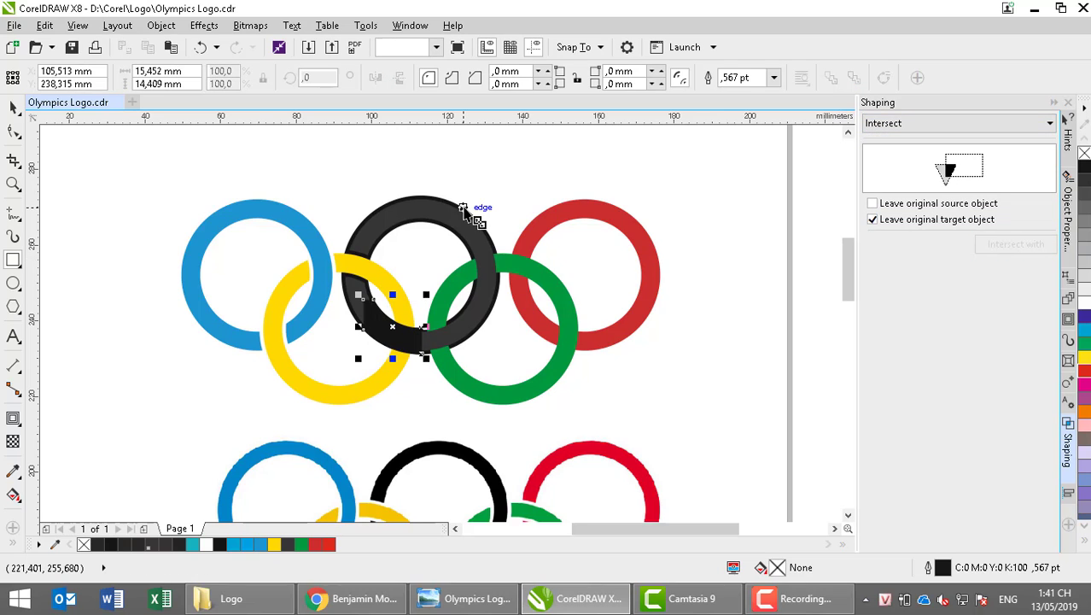
- Fill the intersected arc piece with Blue and trim the yellow ring with it, keeping neither original object
left_click(1086, 319)
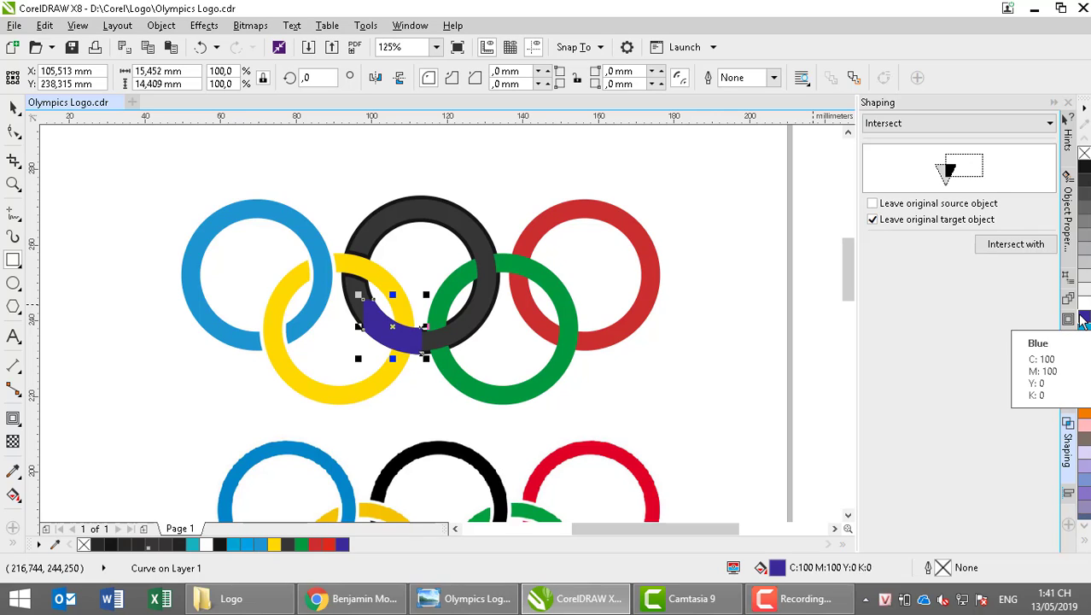
left_click(905, 125)
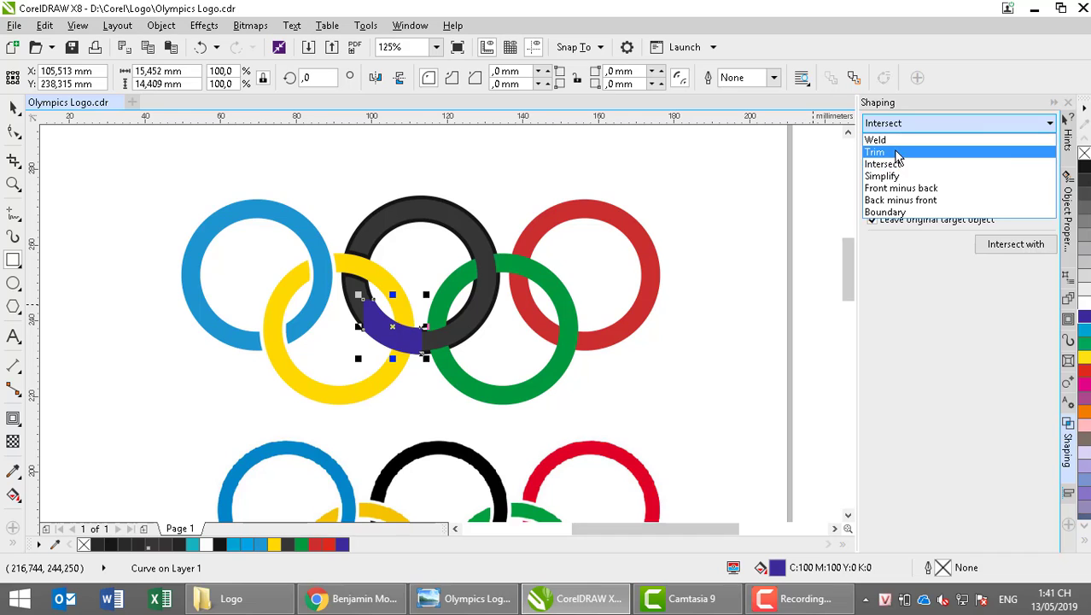
left_click(897, 155)
left_click(1020, 244)
left_click(378, 390)
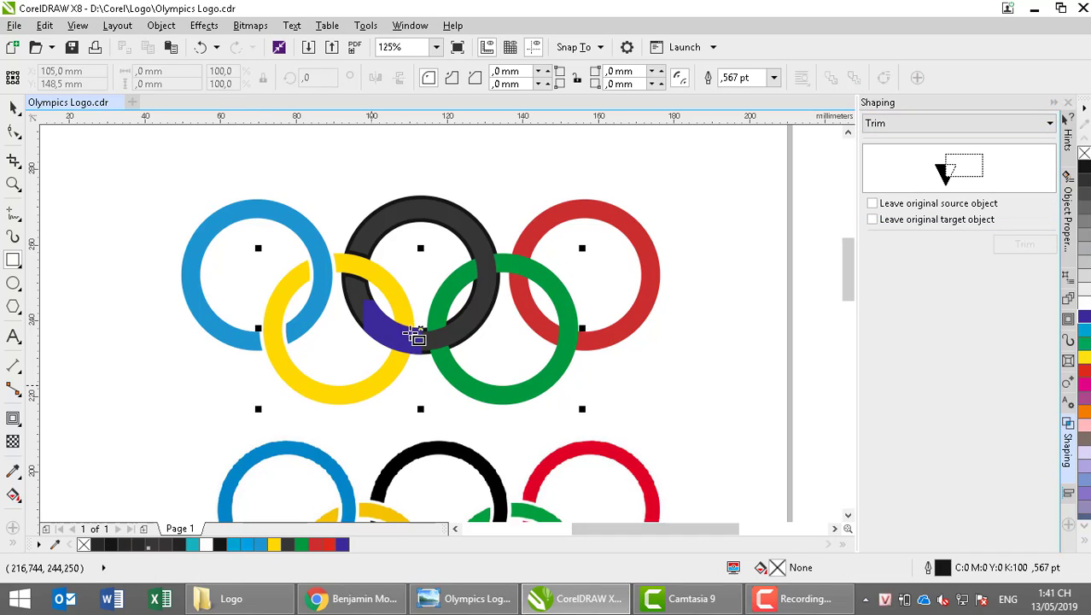
left_click(434, 237)
- Move the black contour ring off the dark grey ring and centre it on the green ring
left_click(17, 109)
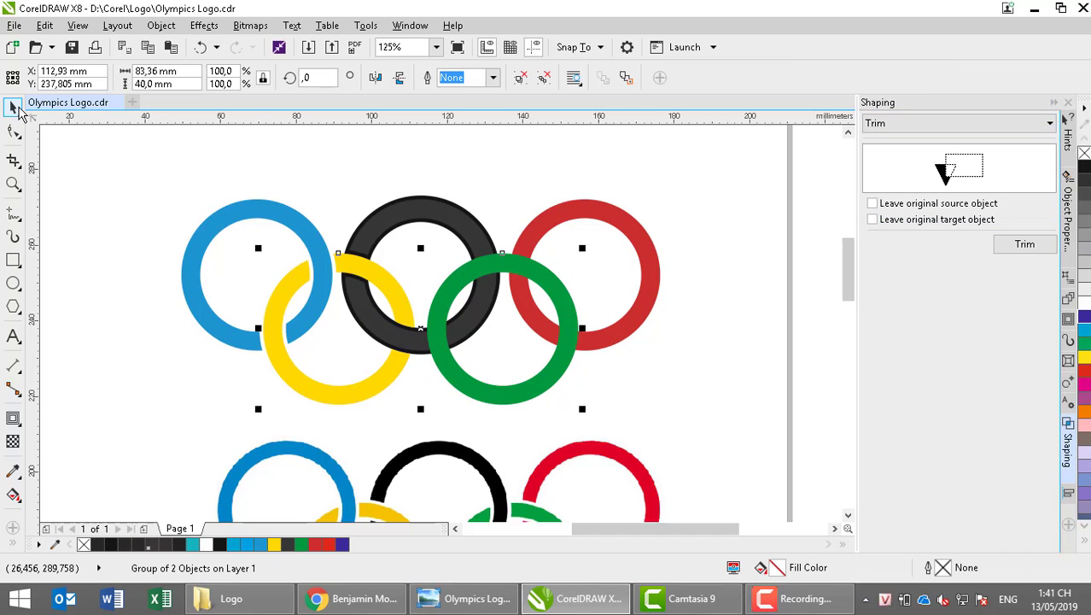
left_click(449, 162)
left_click(457, 209, "ctrl")
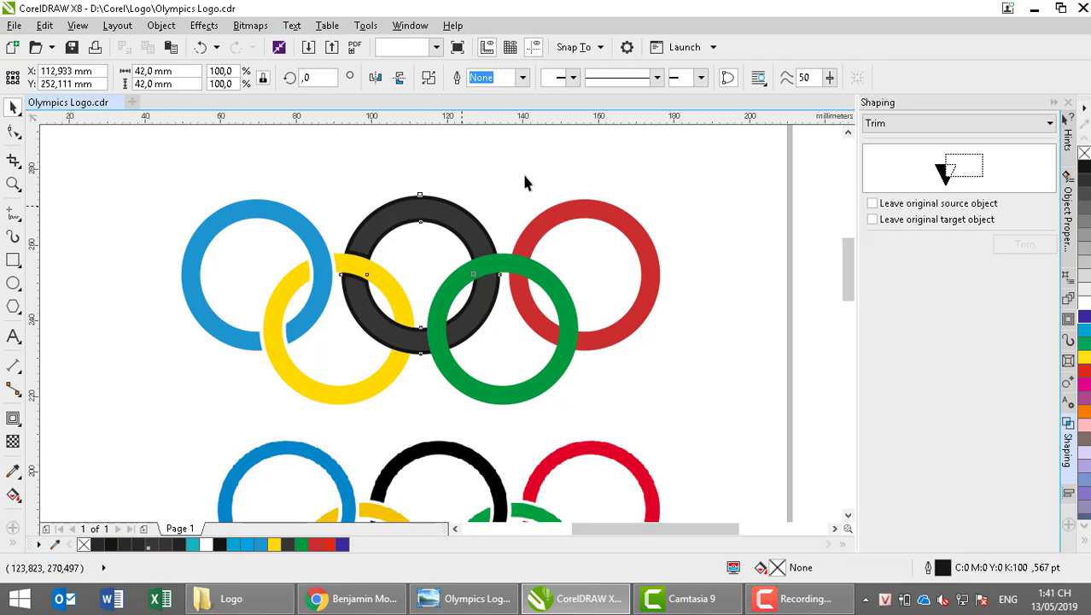
key("ctrl+d")
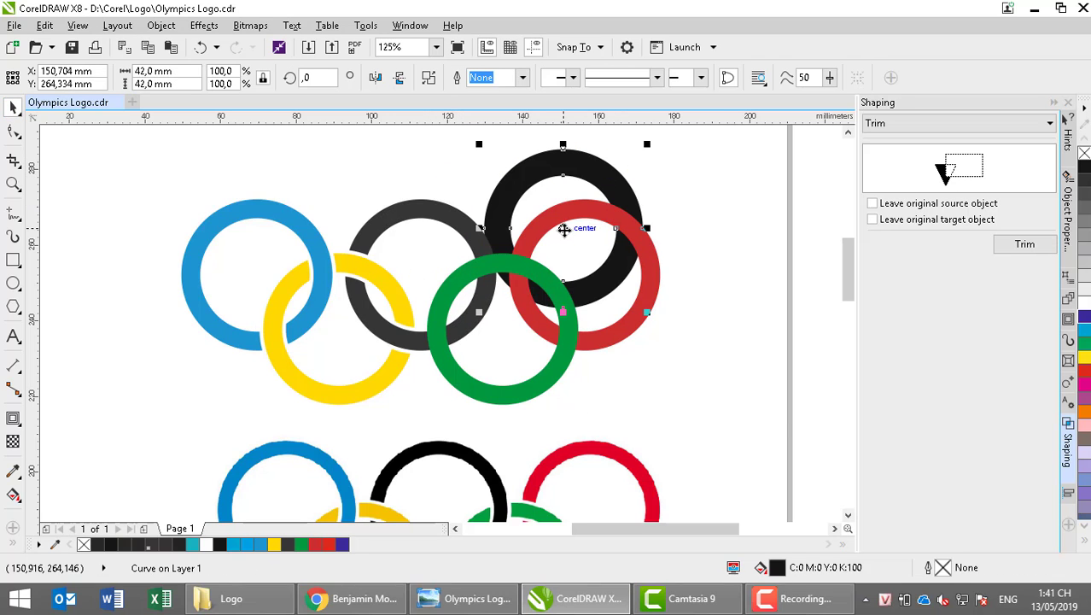
left_click_drag(566, 227, 722, 369)
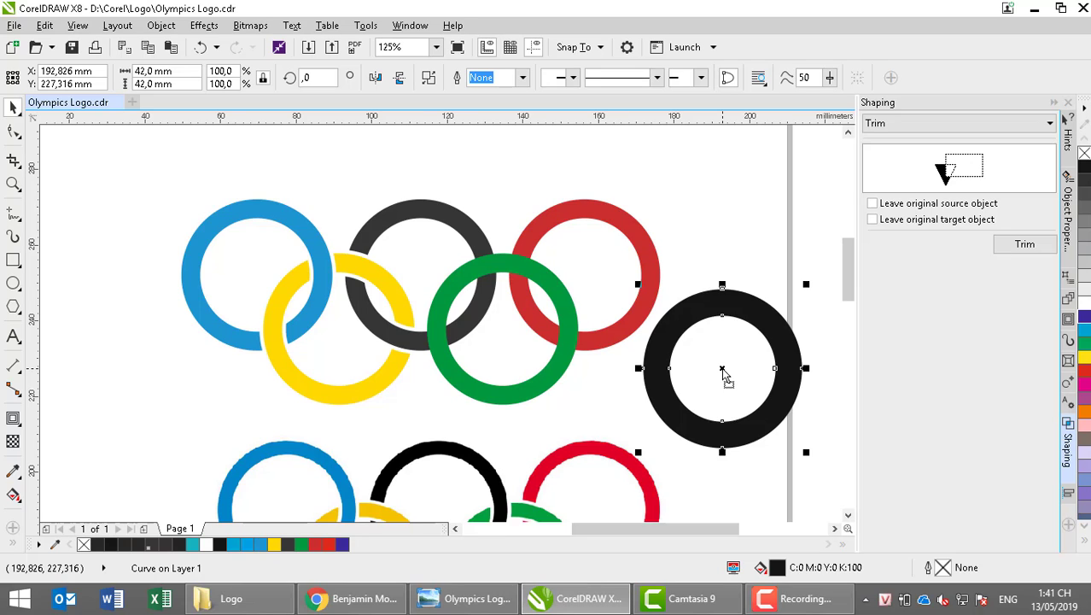
left_click_drag(722, 370, 502, 330)
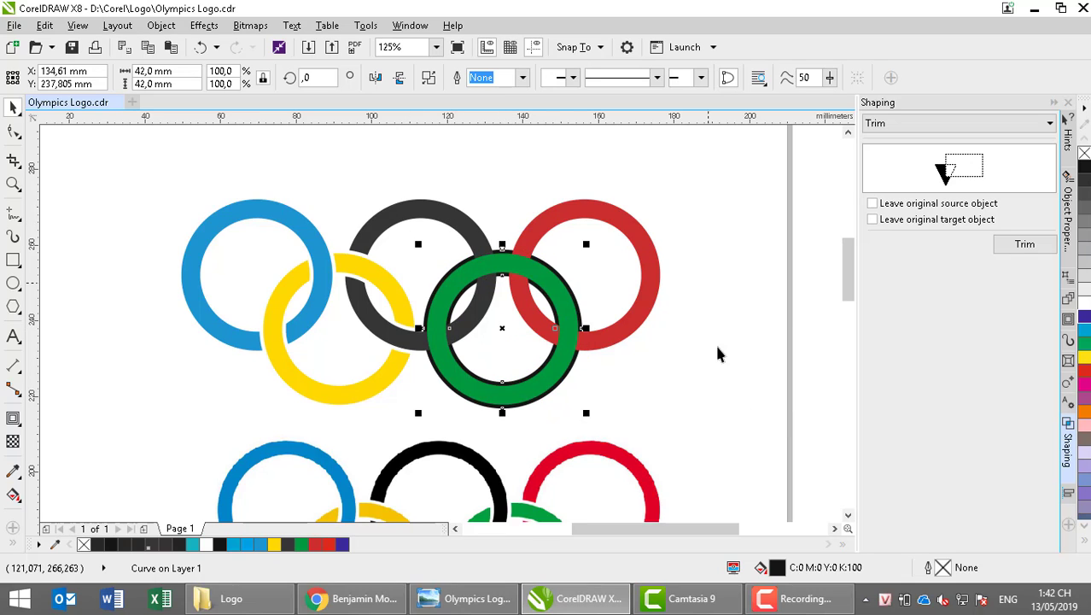
left_click(848, 515)
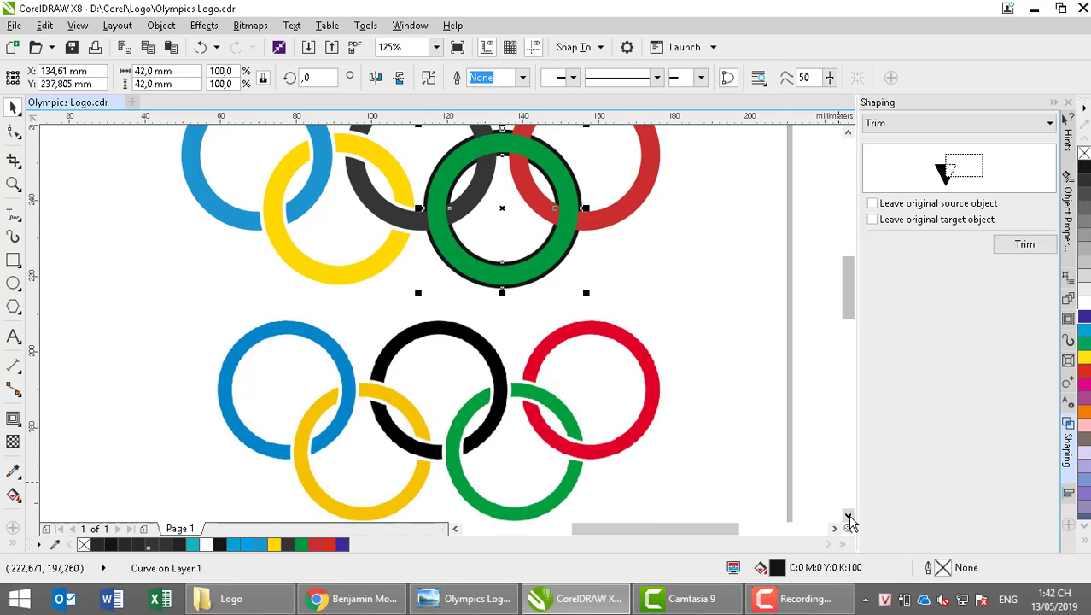
left_click(727, 356)
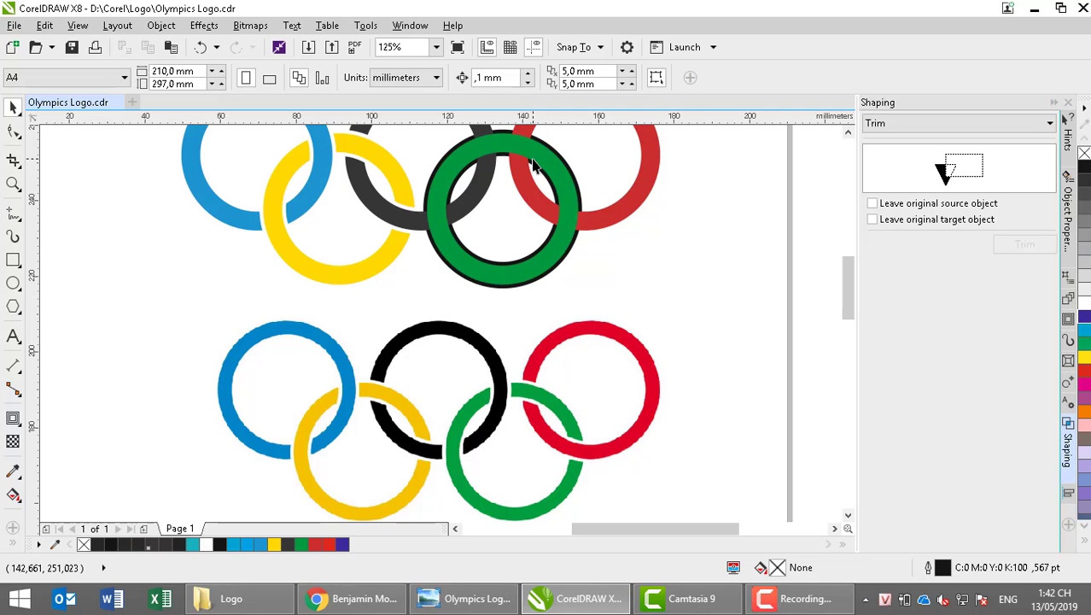
- Move the black contour ring off the green ring and centre it on the dark grey ring
left_click(848, 134)
left_click(848, 134)
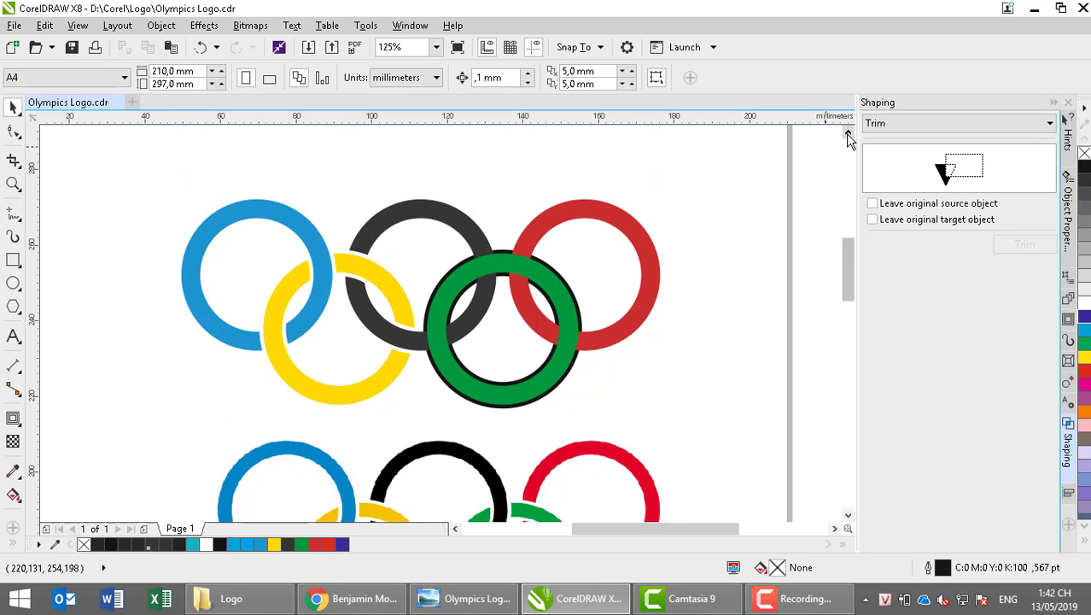
left_click(504, 298)
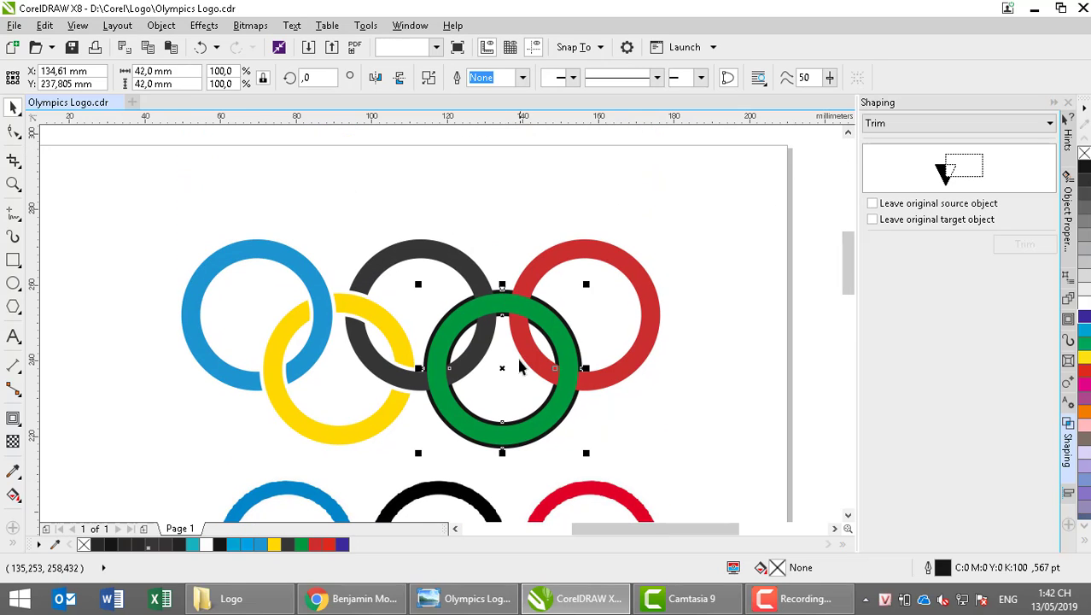
left_click(424, 322)
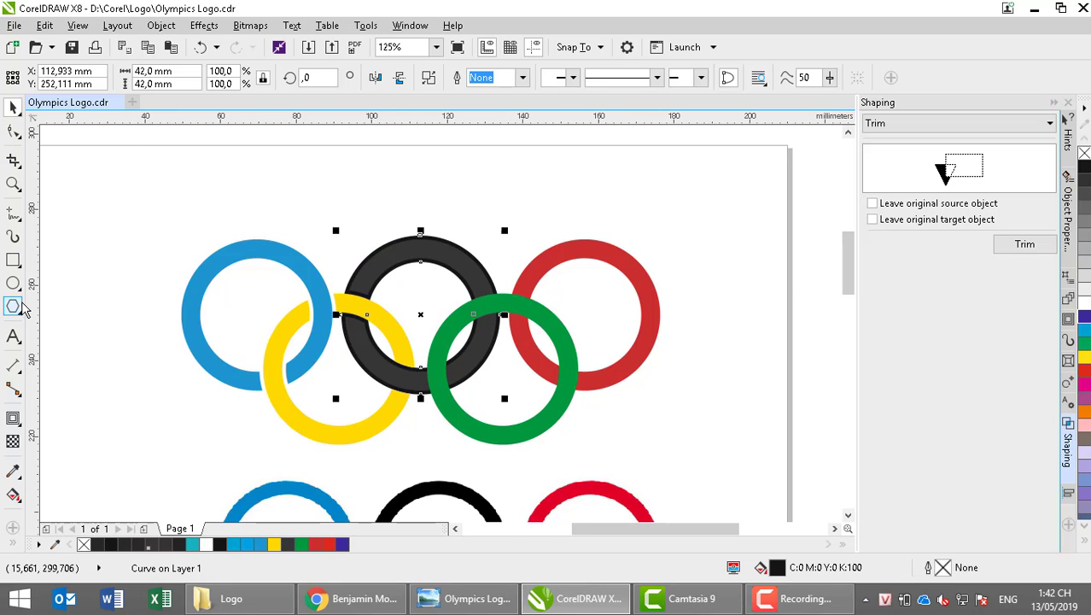
- Draw a rectangle about 19 mm wide and 38 mm high over the dark grey ring's upper-right part, and intersect it with the black contour ring
left_click(13, 259)
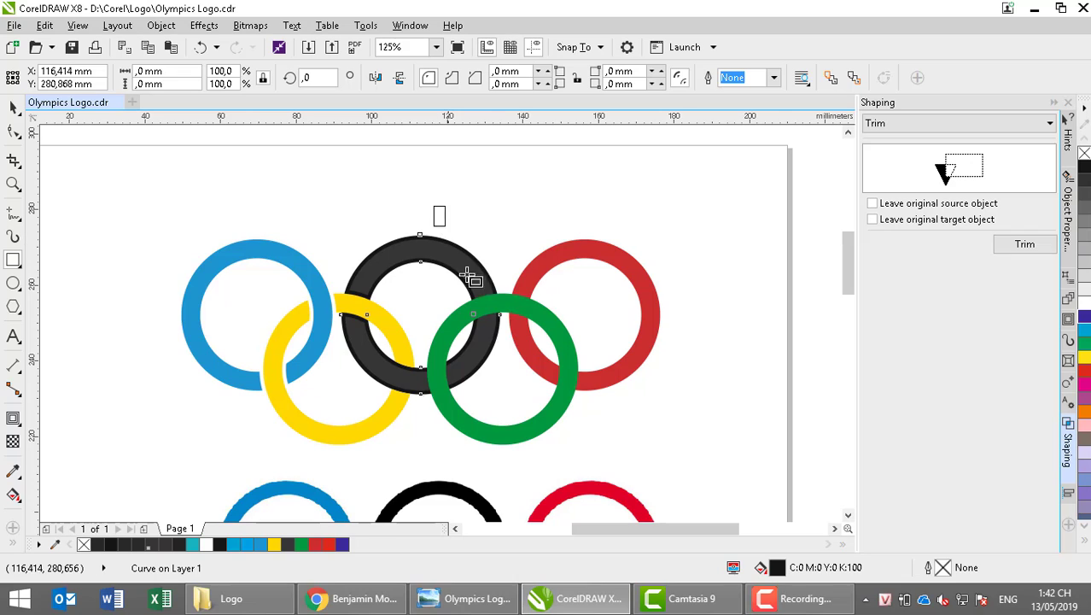
left_click_drag(434, 206, 504, 349)
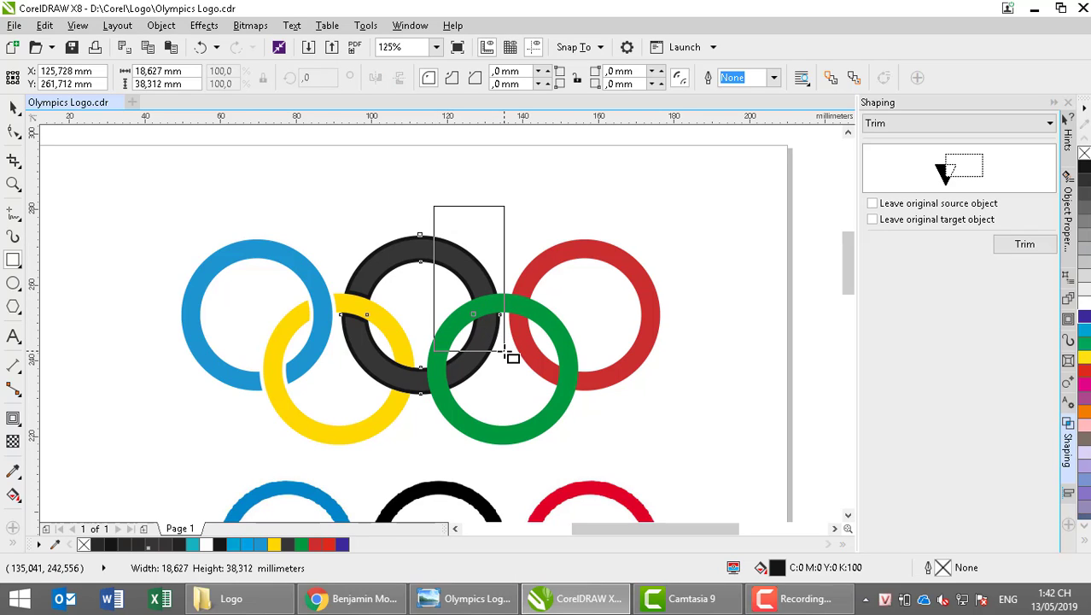
left_click_drag(504, 350, 504, 350)
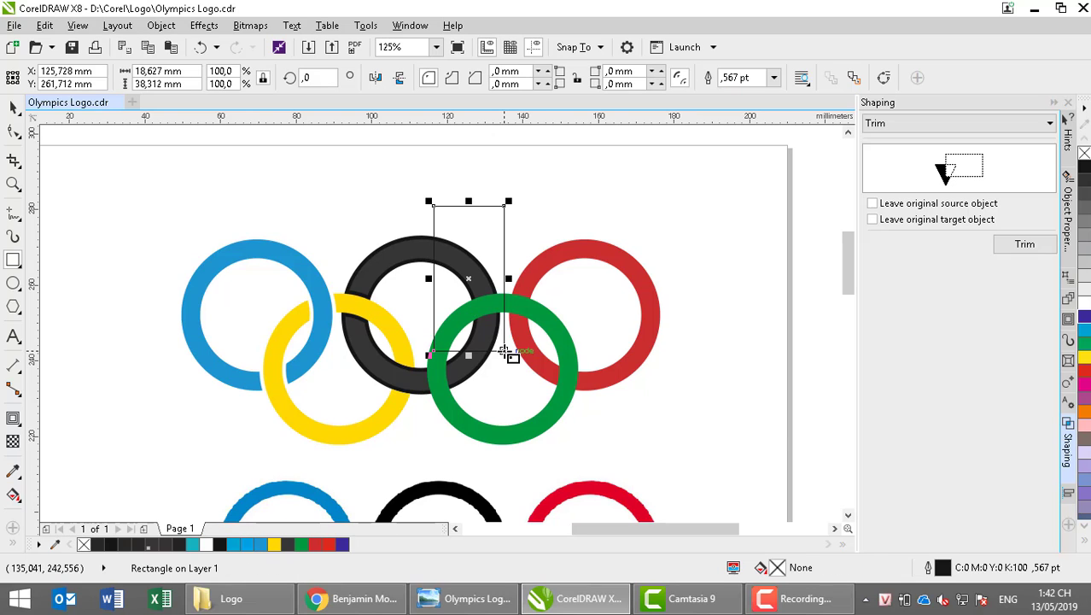
scroll(848, 520, "down", 4)
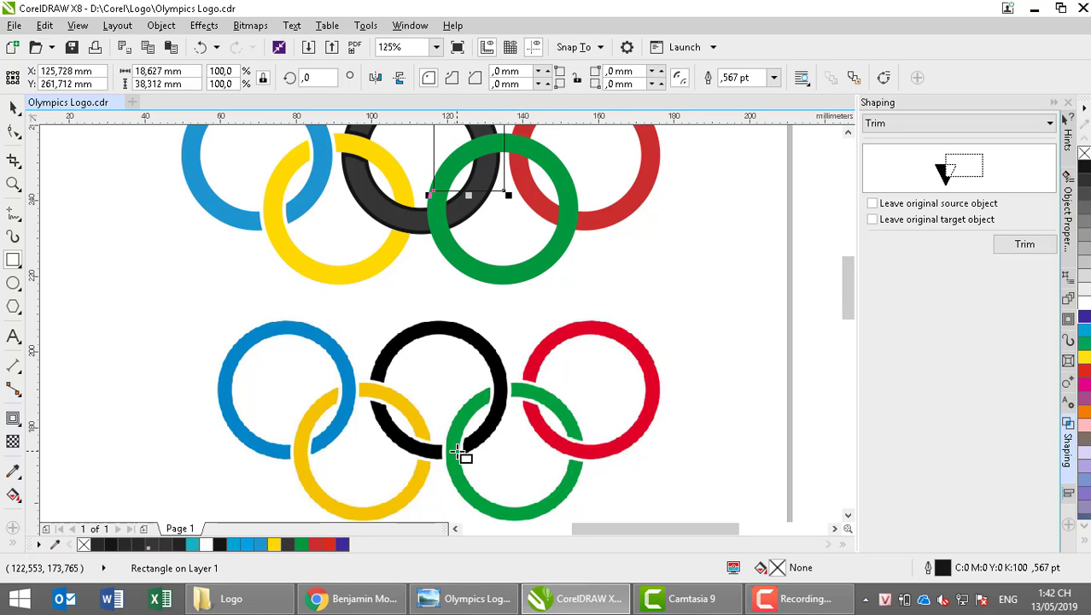
left_click(848, 133)
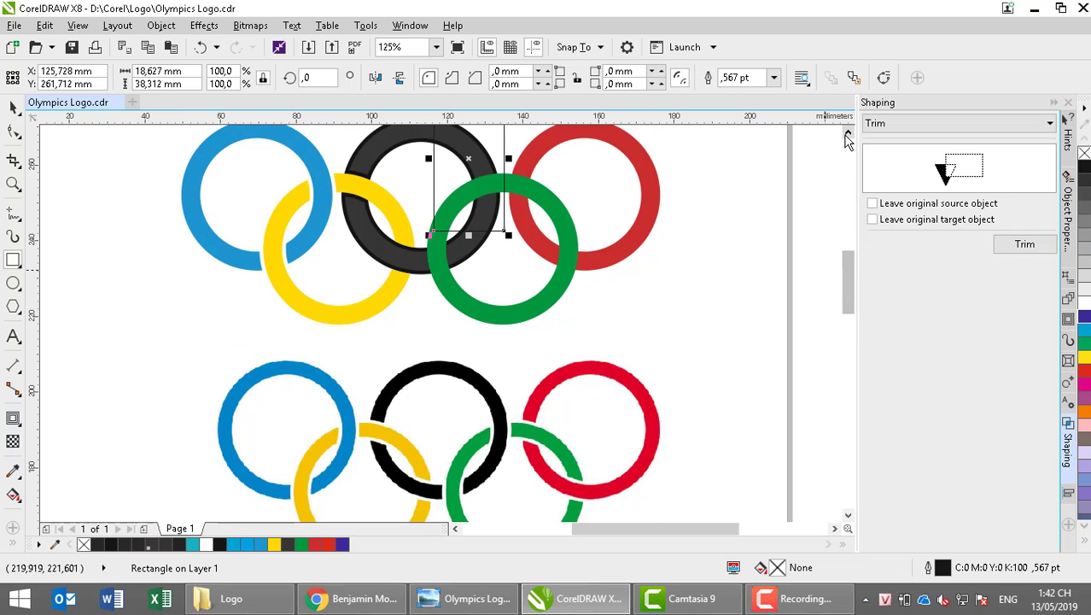
left_click(913, 123)
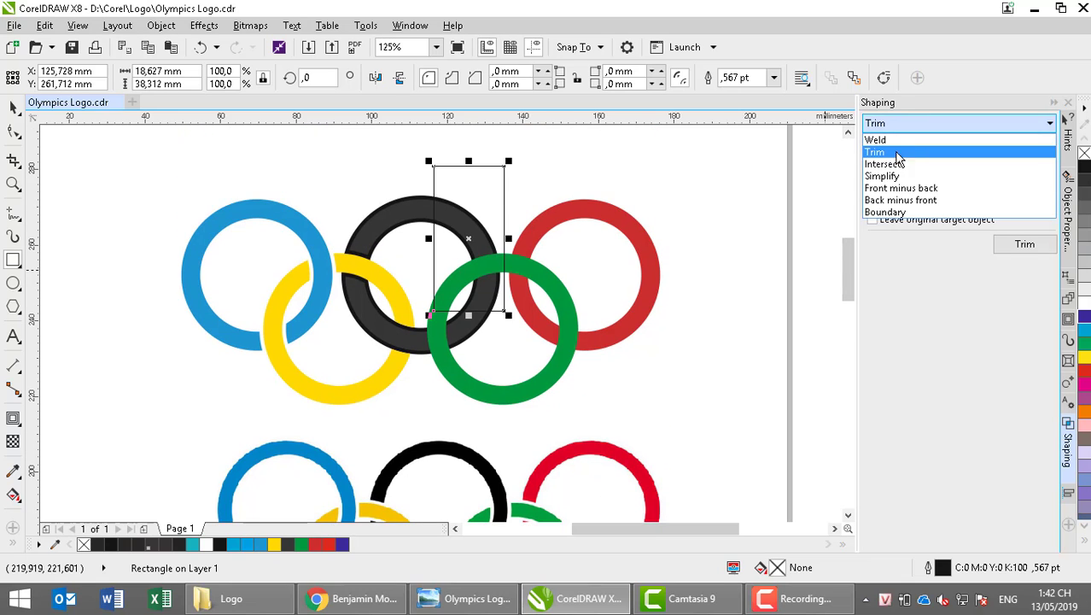
left_click(898, 161)
left_click(993, 249)
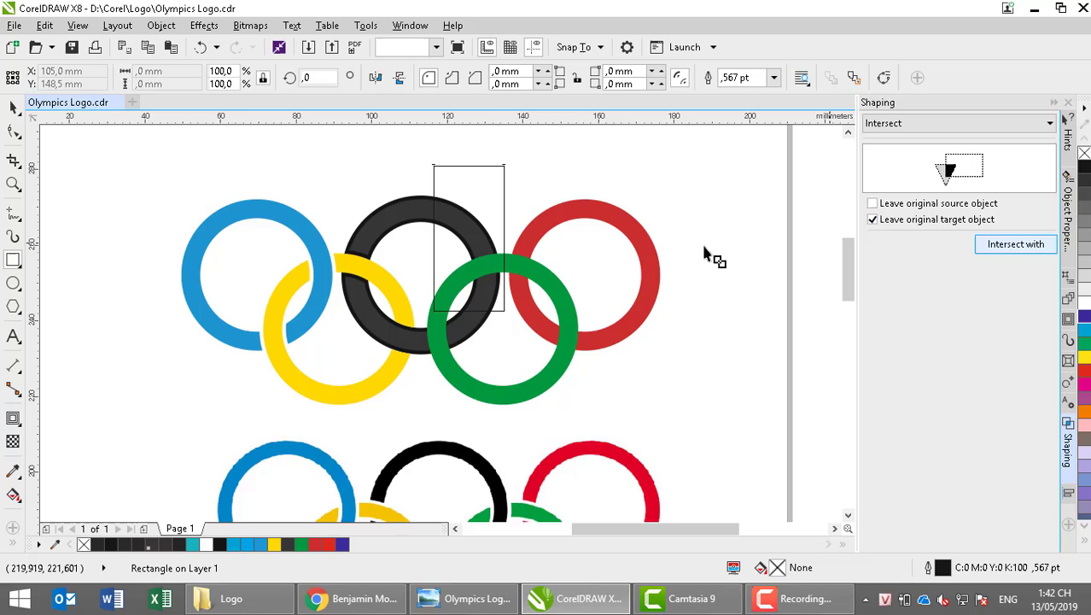
left_click(407, 205)
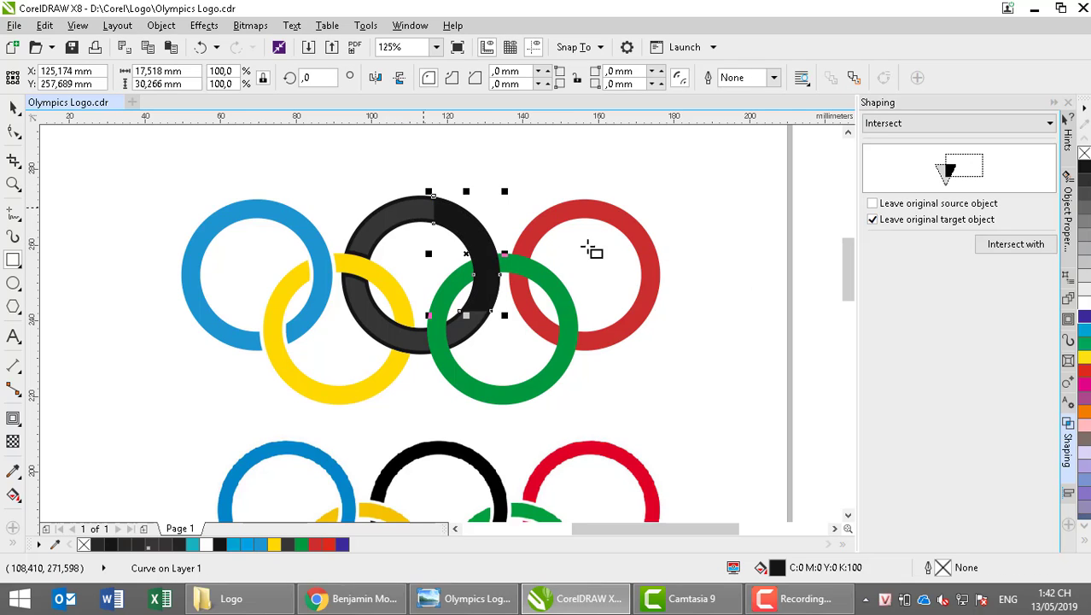
- Fill the intersected arc piece with Blue and trim the green ring with it, keeping neither original object
left_click(1085, 320)
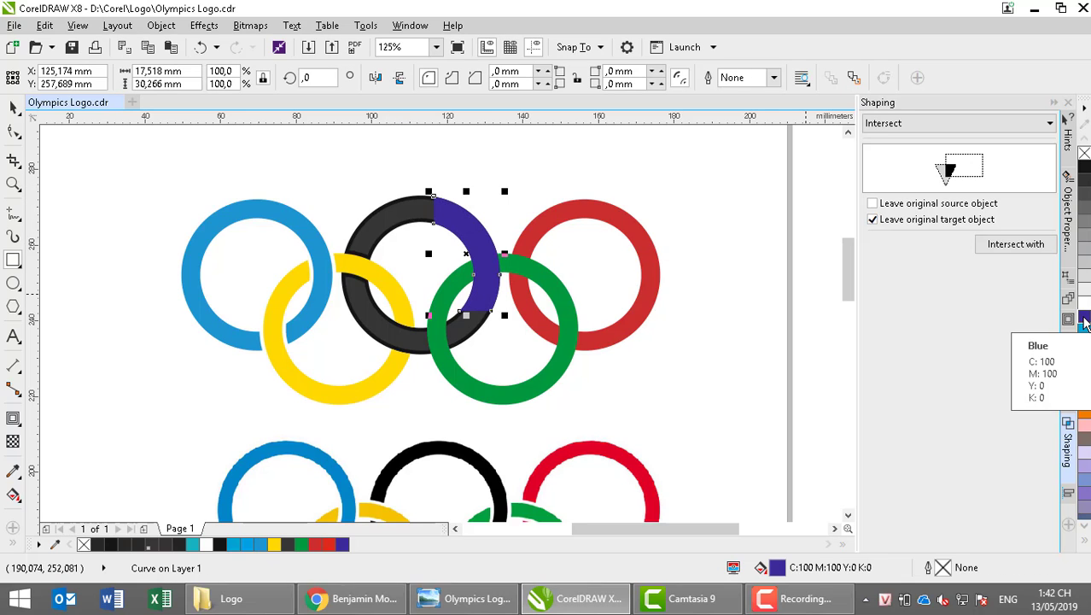
left_click(925, 126)
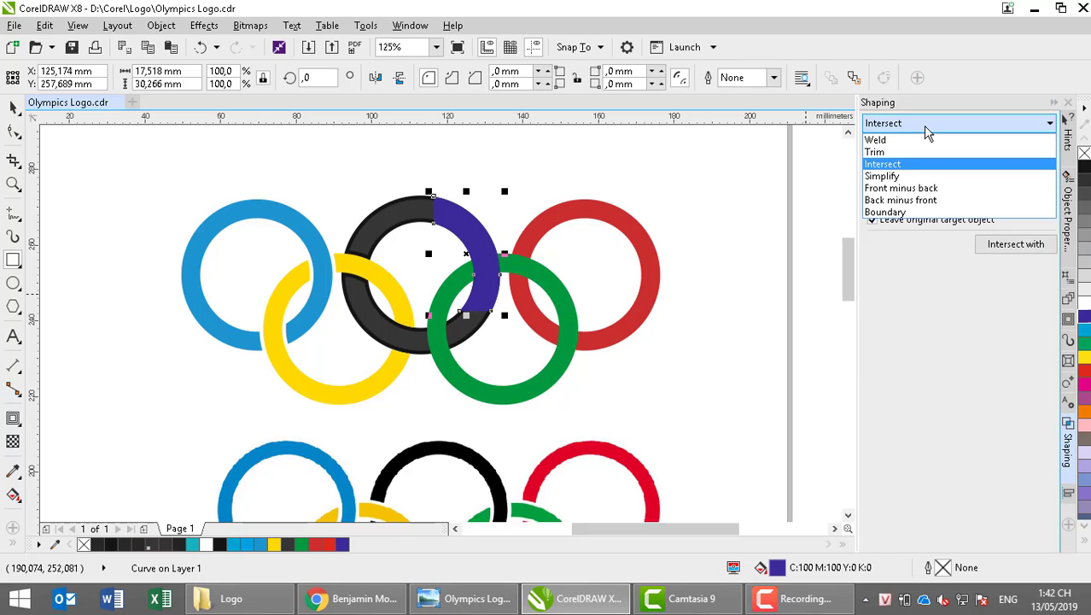
left_click(917, 153)
left_click(1009, 248)
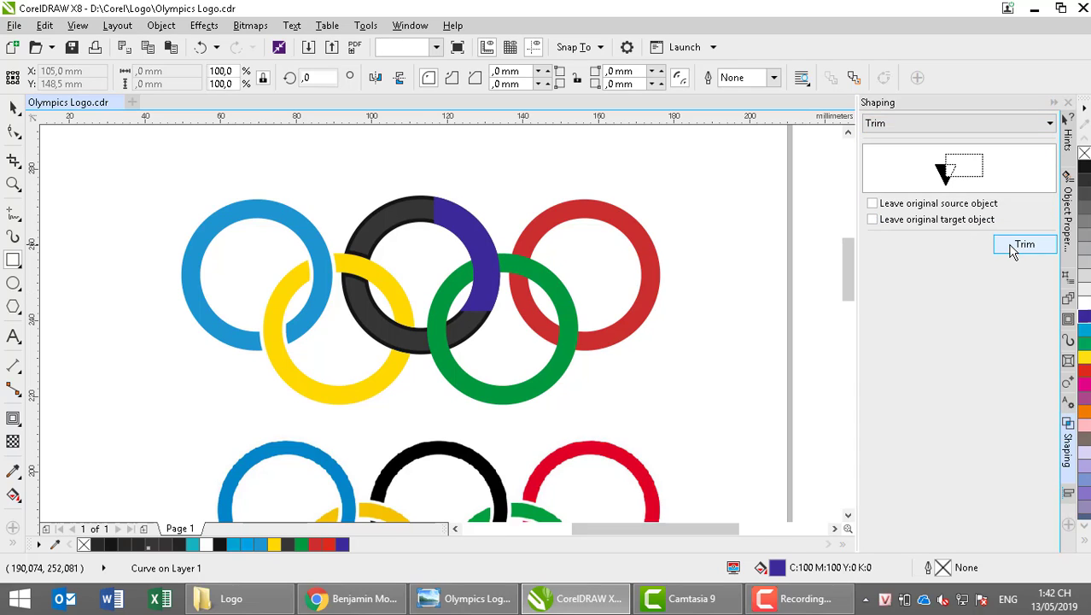
left_click(519, 271)
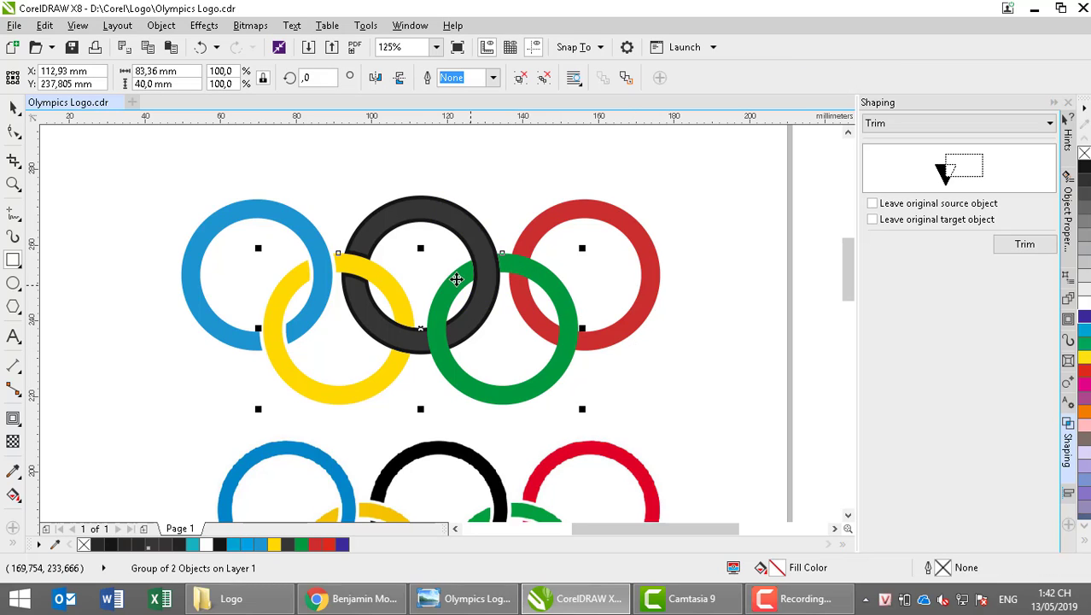
- Move the black contour ring off the dark grey ring and centre it on the green ring
key("space")
left_click(469, 200)
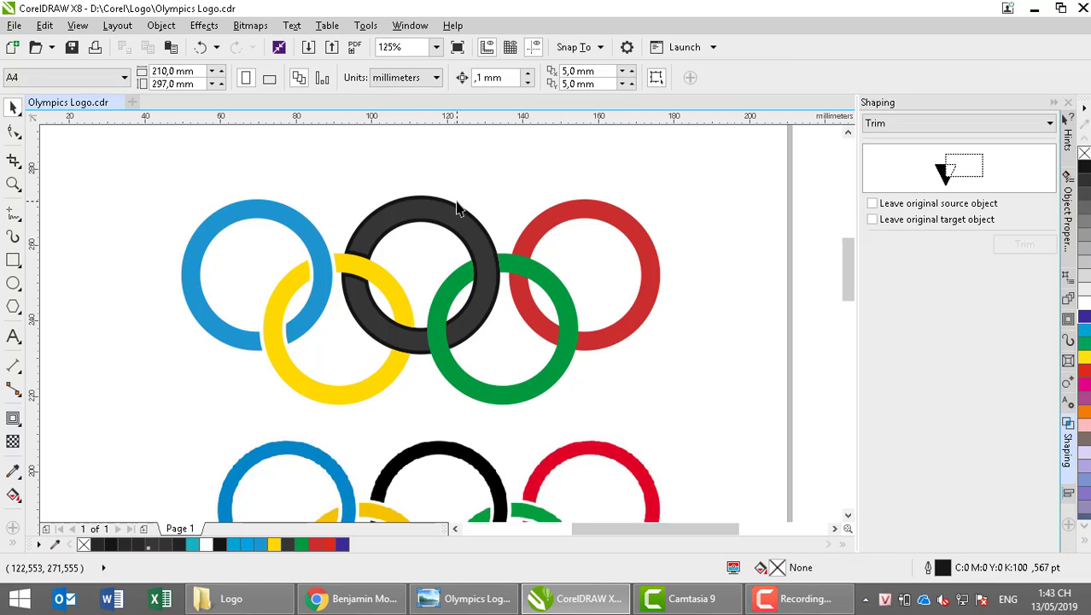
left_click(459, 212)
left_click_drag(422, 274, 752, 320)
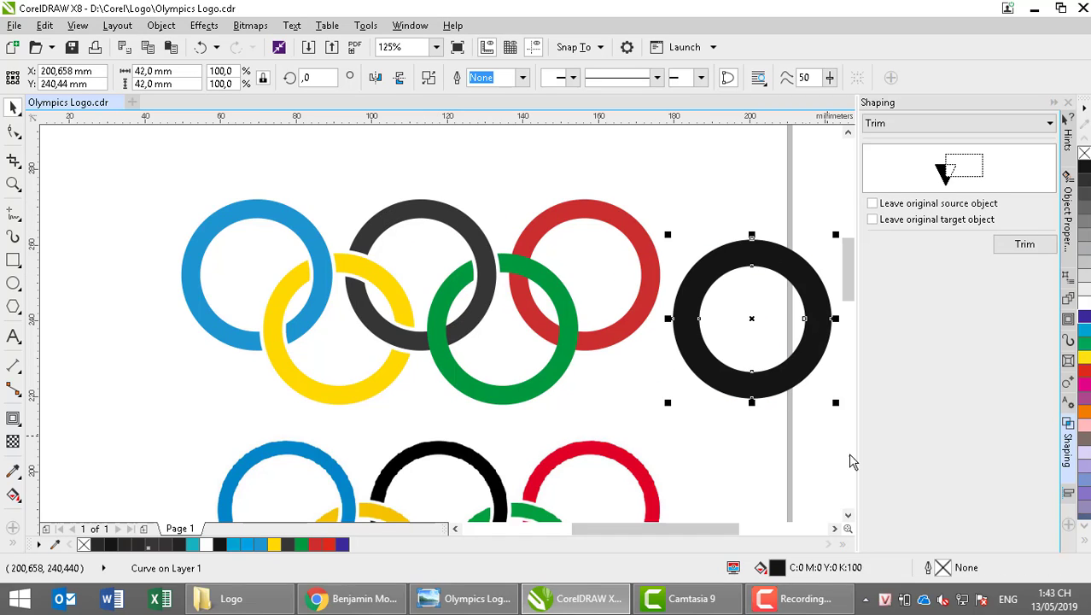
left_click(848, 515)
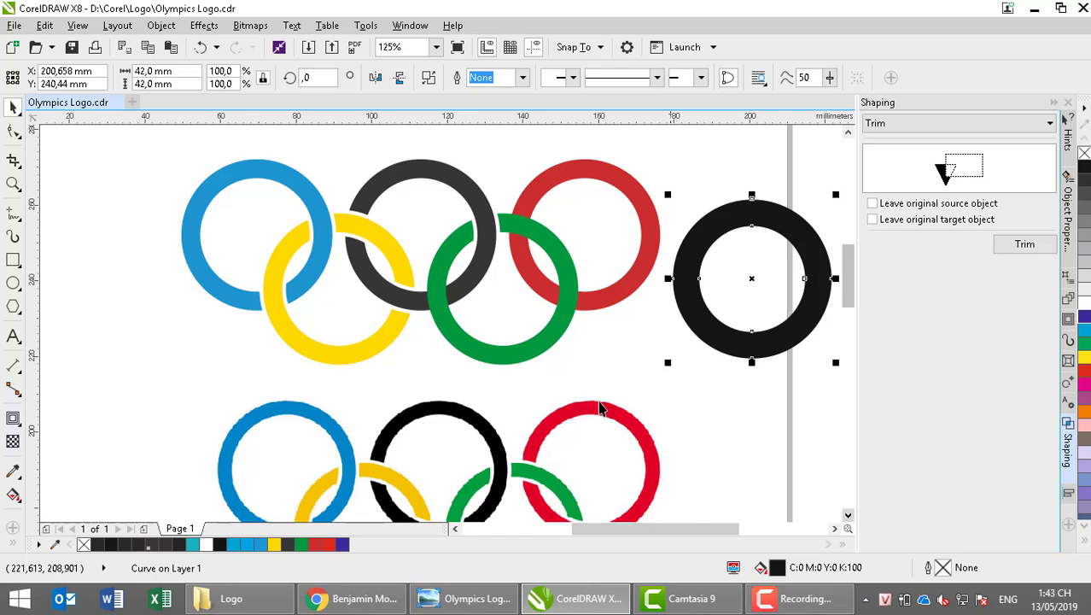
scroll(601, 409, "down", 2)
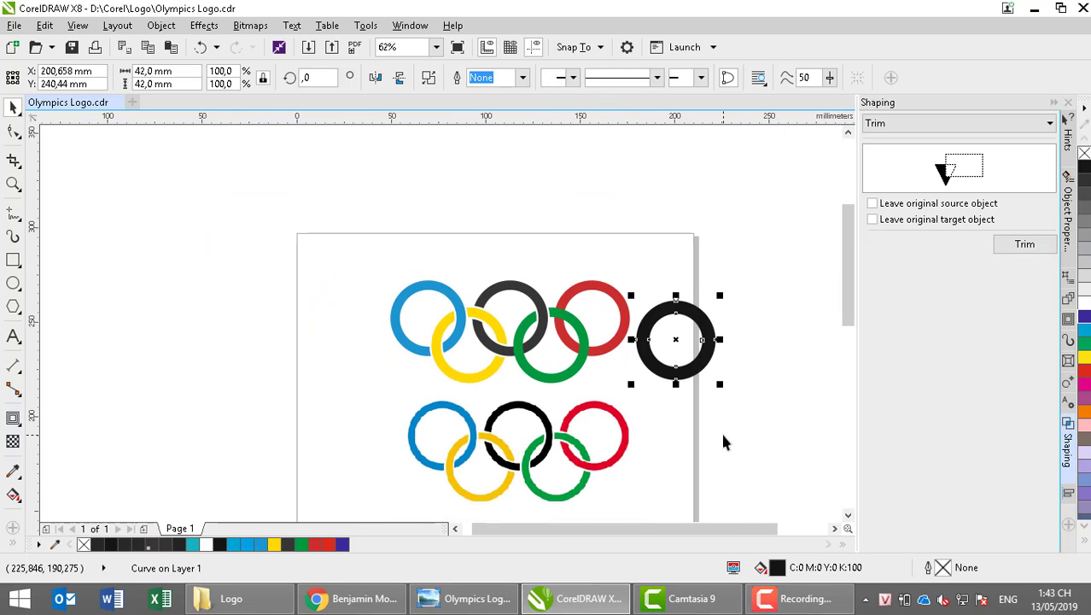
scroll(724, 441, "up", 2)
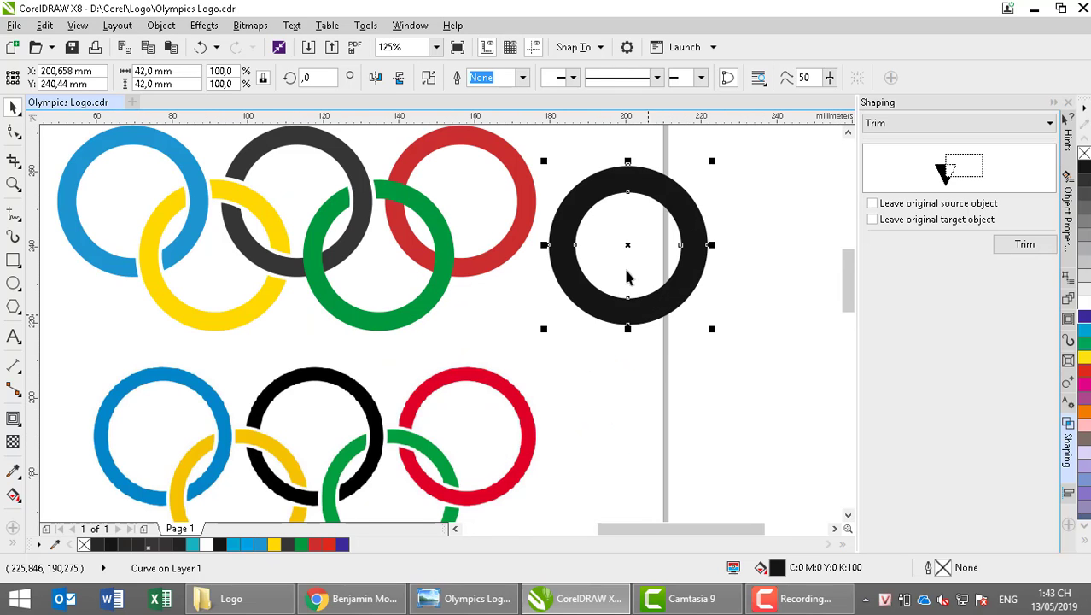
left_click_drag(628, 244, 373, 259)
left_click(620, 334)
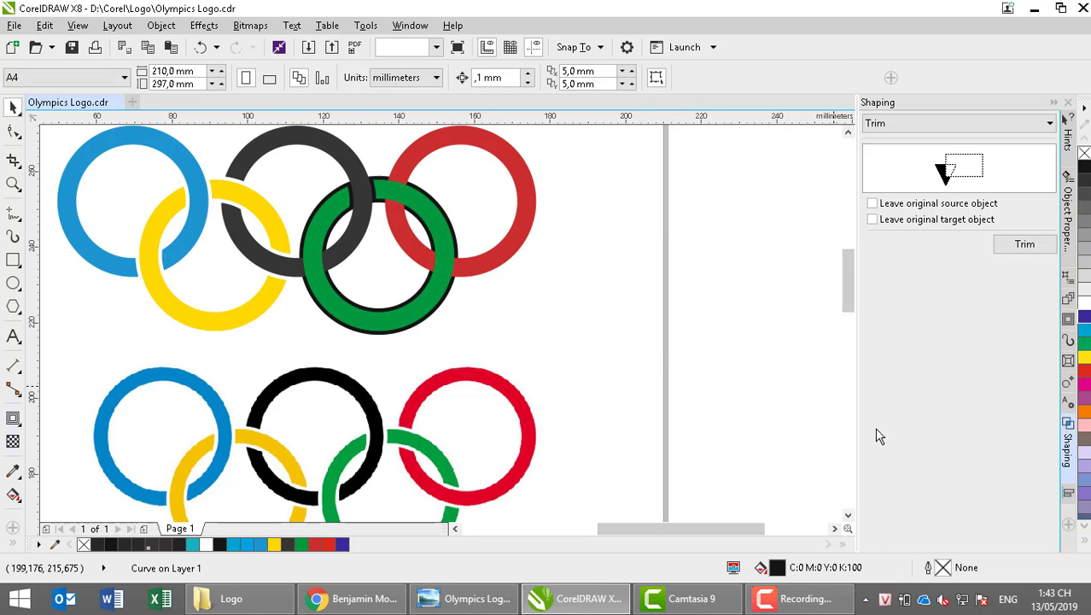
- Draw a rectangle about 17 mm wide and 18 mm high across the green ring's left part, and intersect it with the black contour ring
left_click(848, 515)
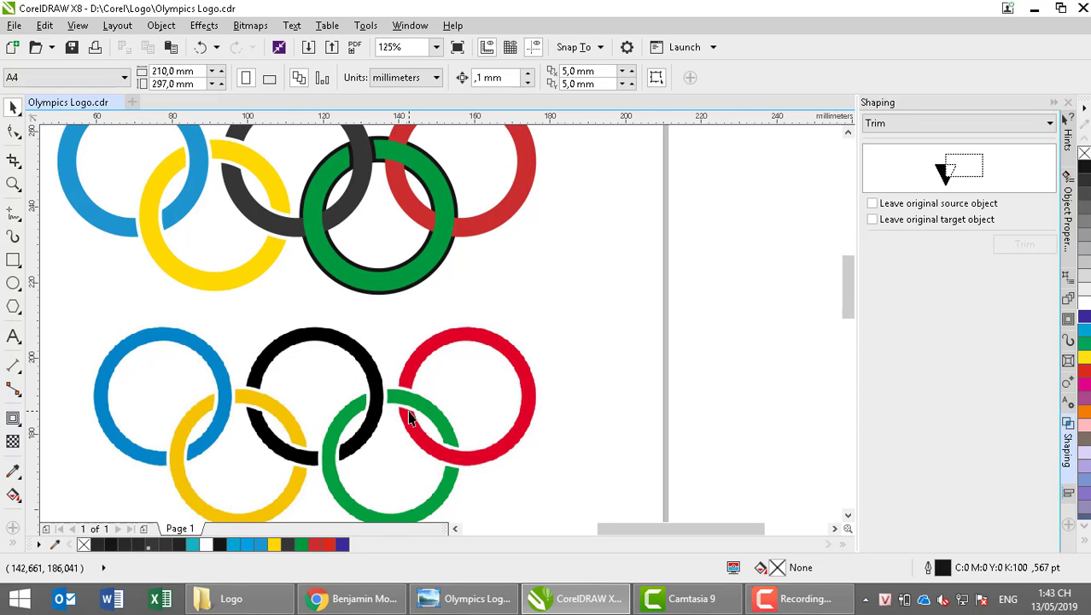
left_click(848, 131)
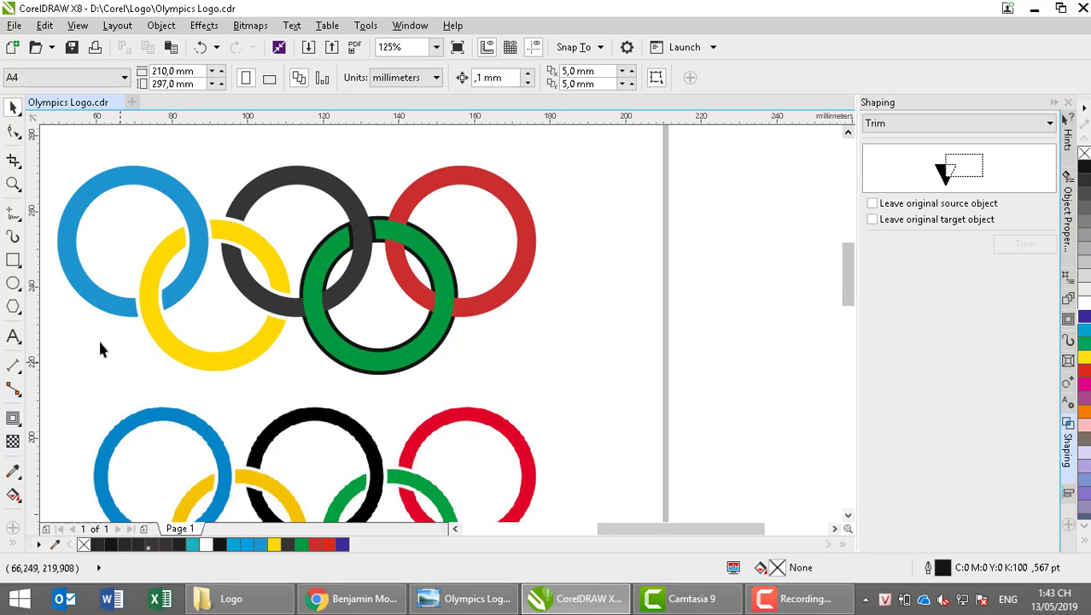
left_click(18, 266)
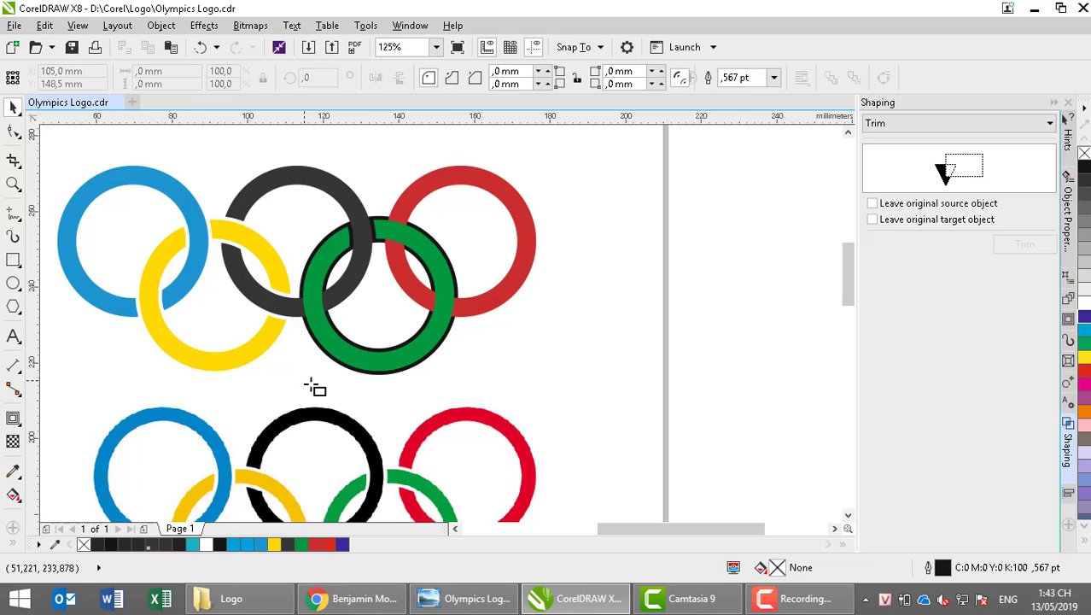
left_click_drag(356, 335, 294, 266)
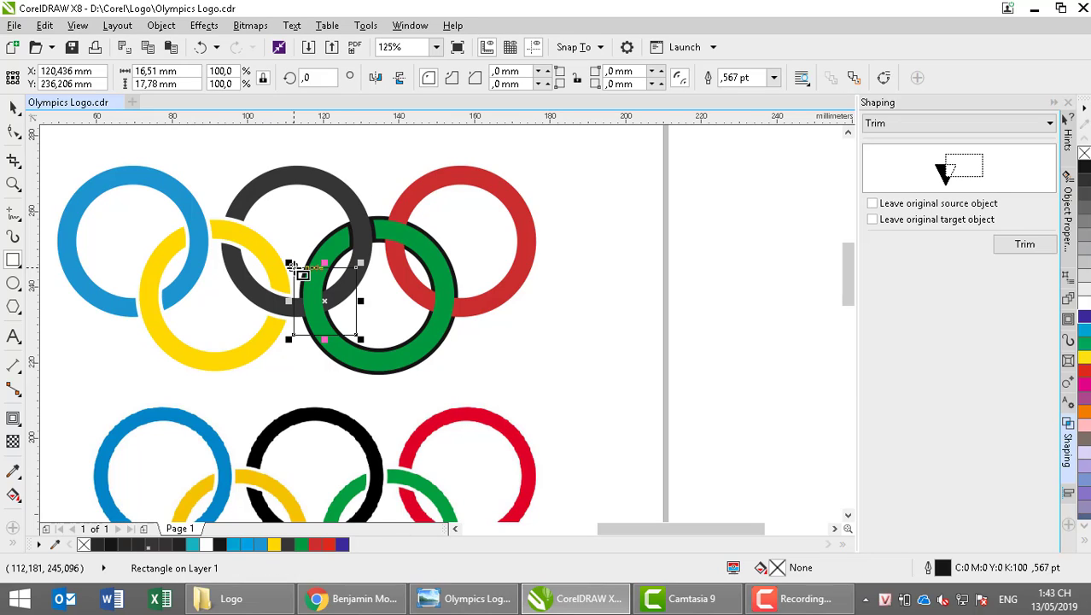
left_click(877, 126)
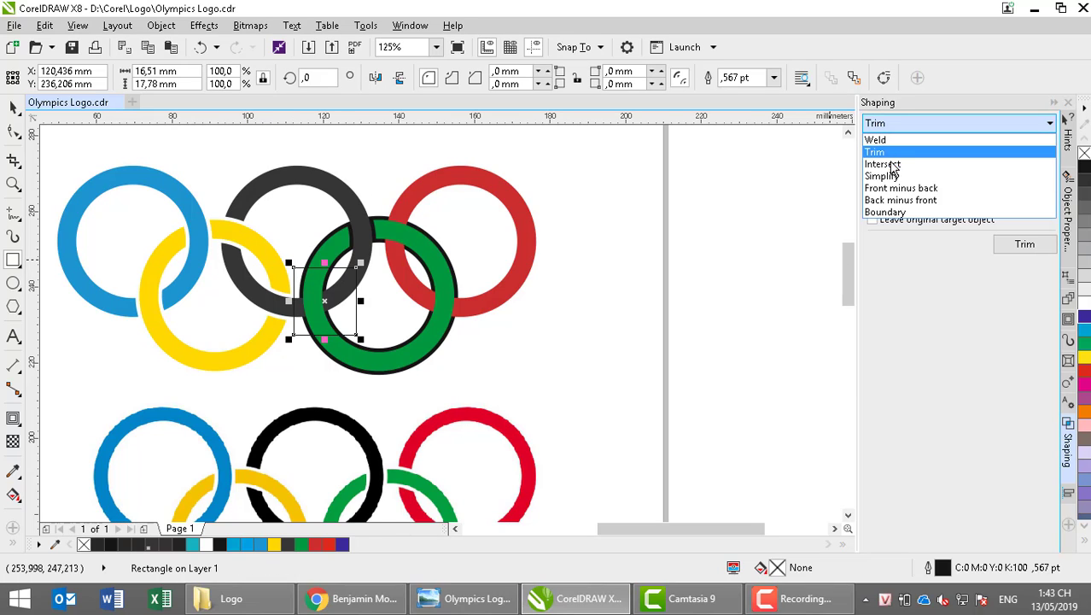
left_click(886, 163)
left_click(1014, 245)
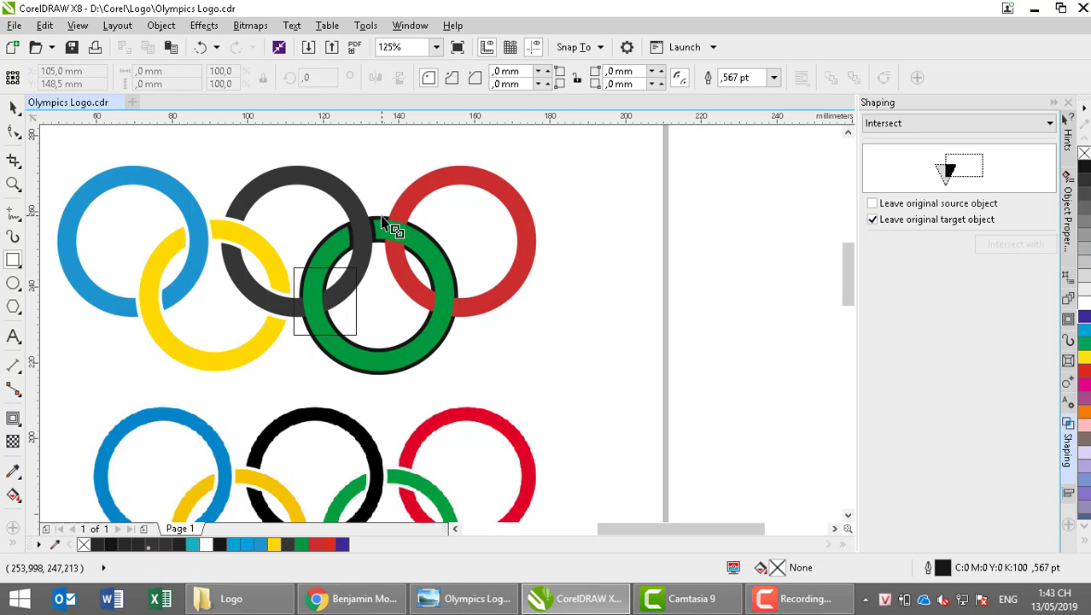
left_click(383, 220)
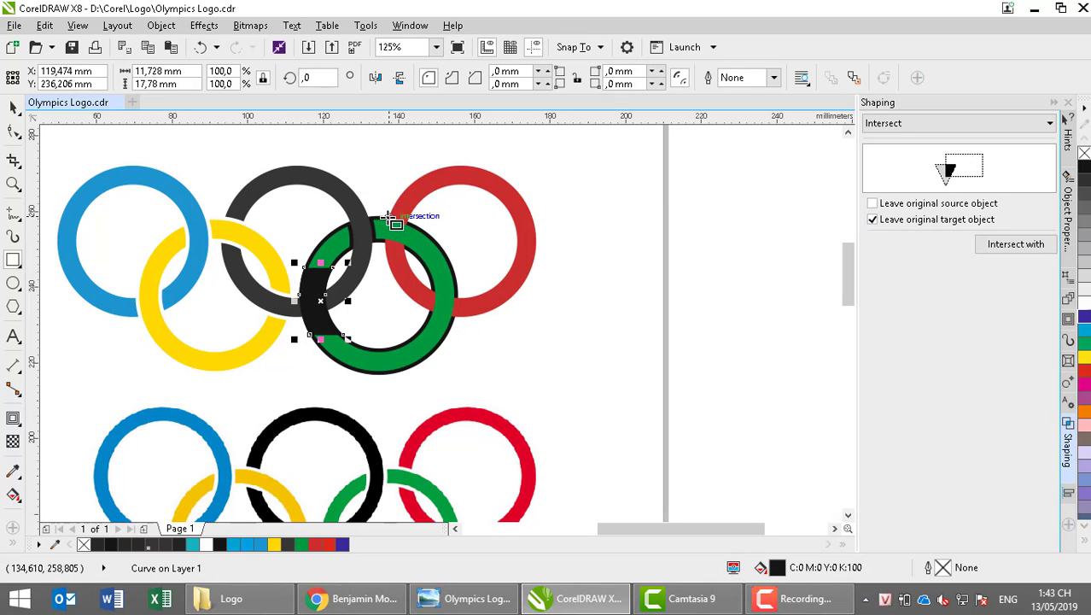
- Trim the dark grey ring with the intersected black arc piece, keeping neither original object
left_click(897, 127)
left_click(892, 151)
left_click(1001, 246)
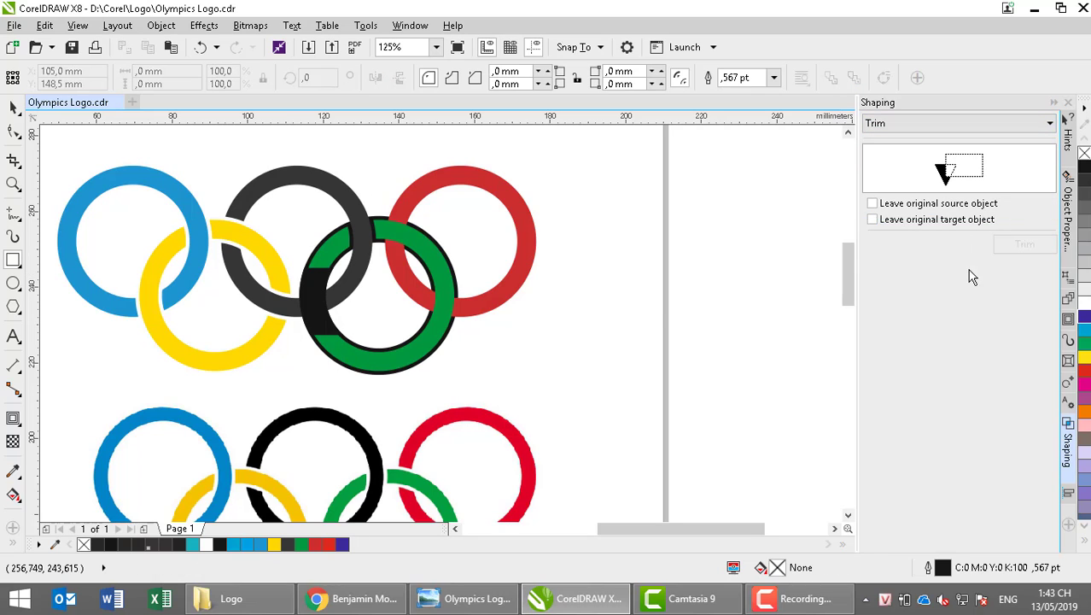
left_click(299, 176)
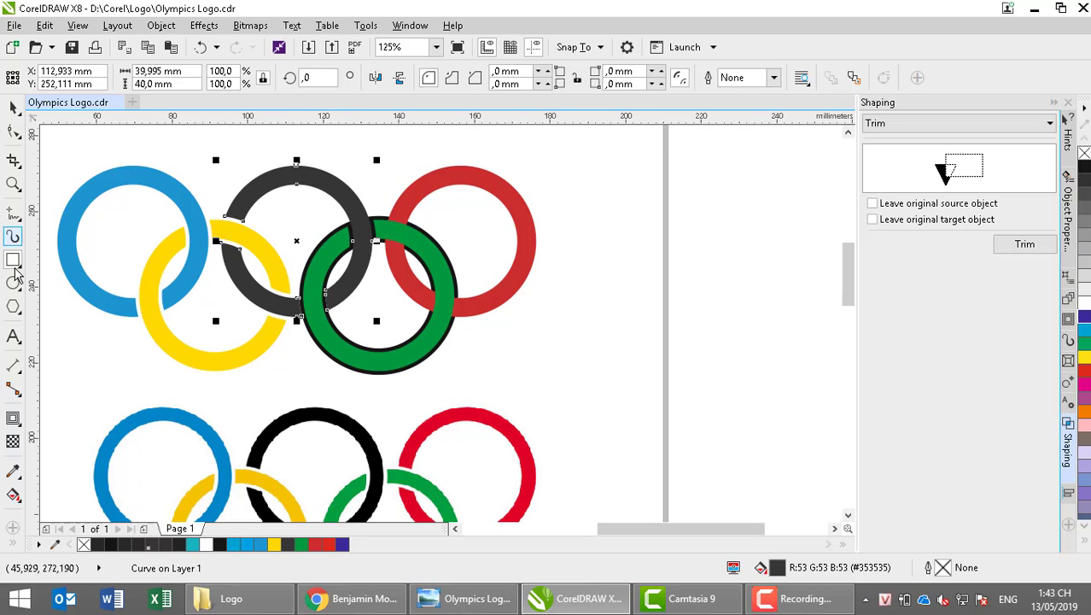
- Draw a rectangle about 15 mm wide and 16 mm high over the green ring's upper-right part, and intersect it with the black contour ring
left_click_drag(434, 207, 373, 270)
left_click(894, 123)
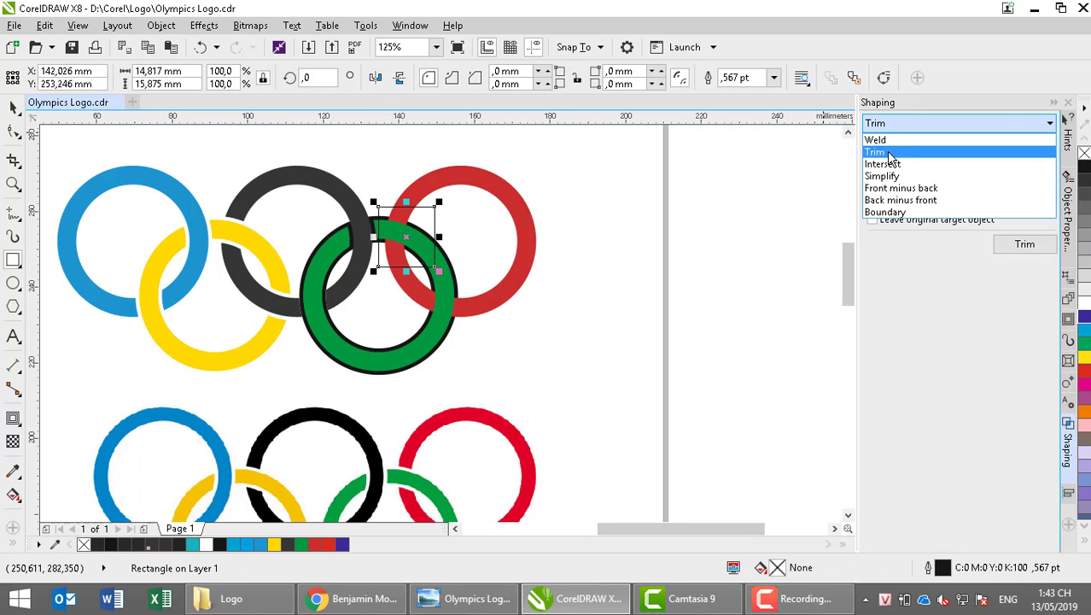
left_click(890, 172)
left_click(1009, 244)
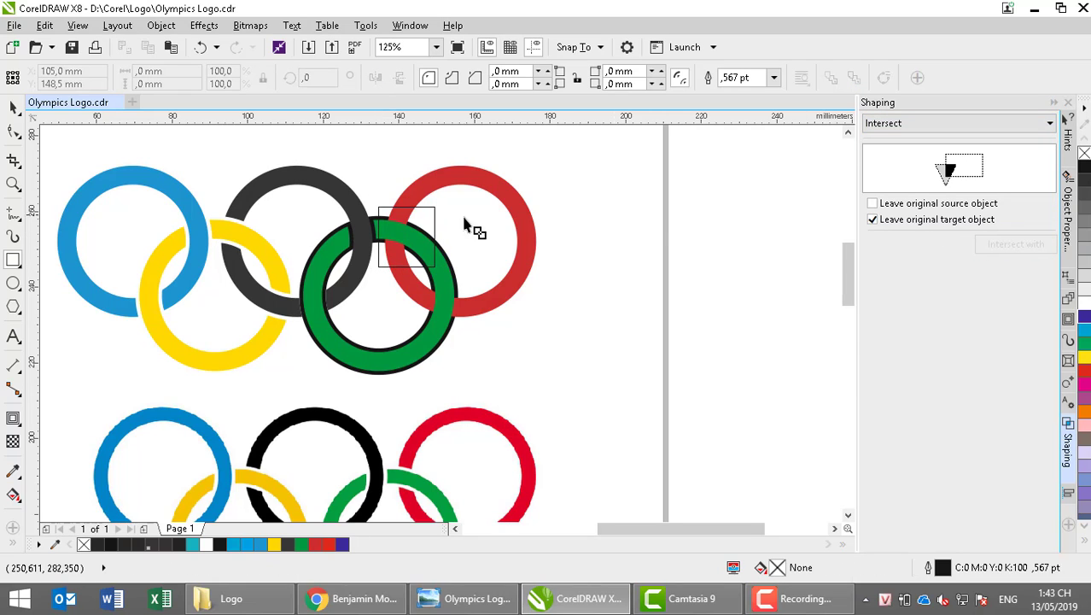
left_click(389, 357)
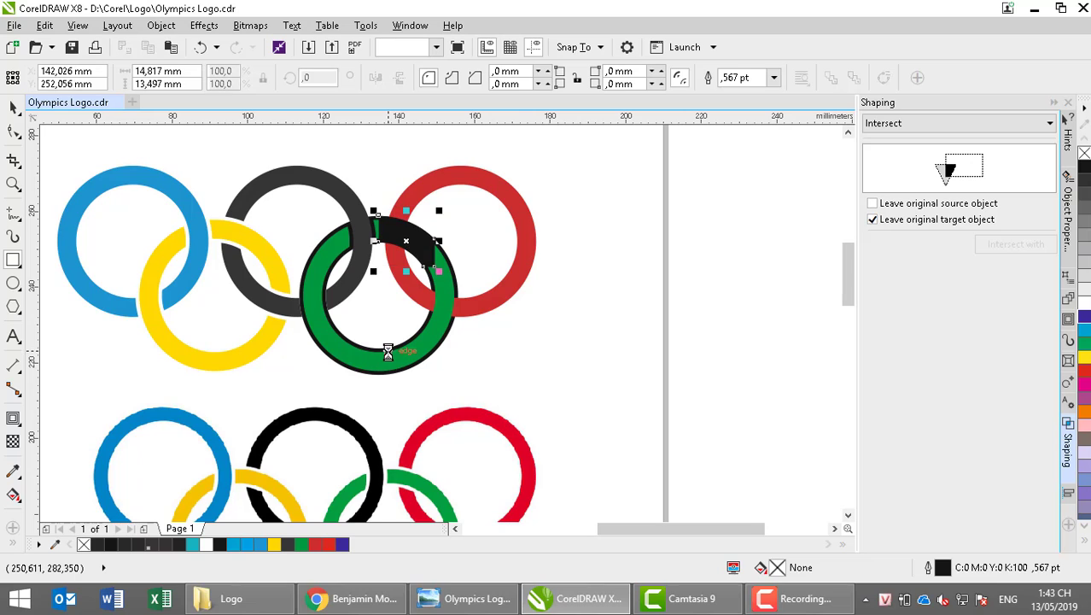
- Trim the red ring with the intersected black arc piece, keeping neither original object
left_click(922, 124)
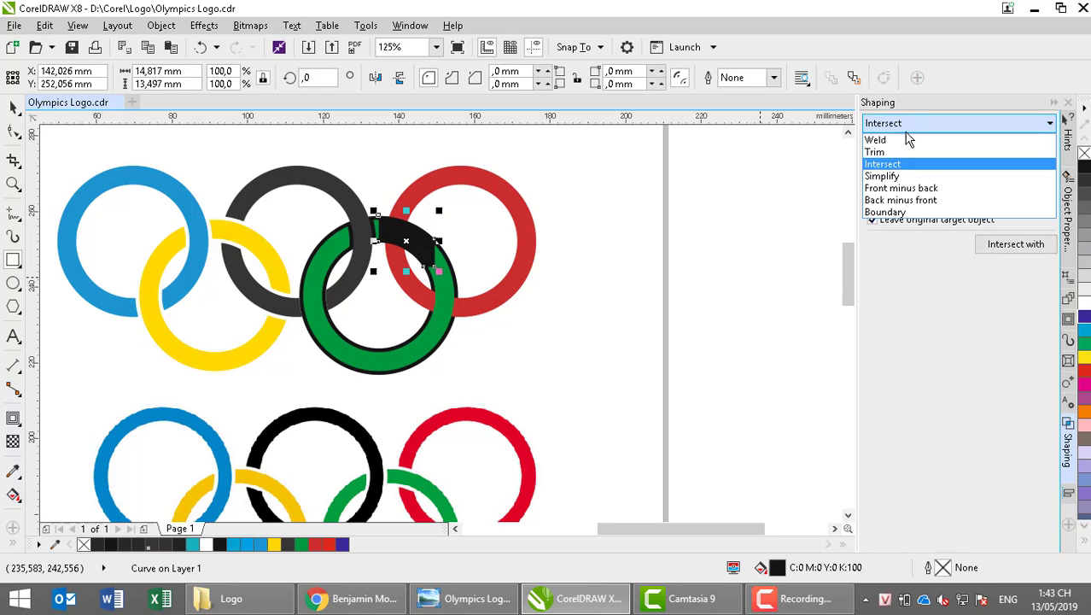
left_click(905, 149)
left_click(1025, 244)
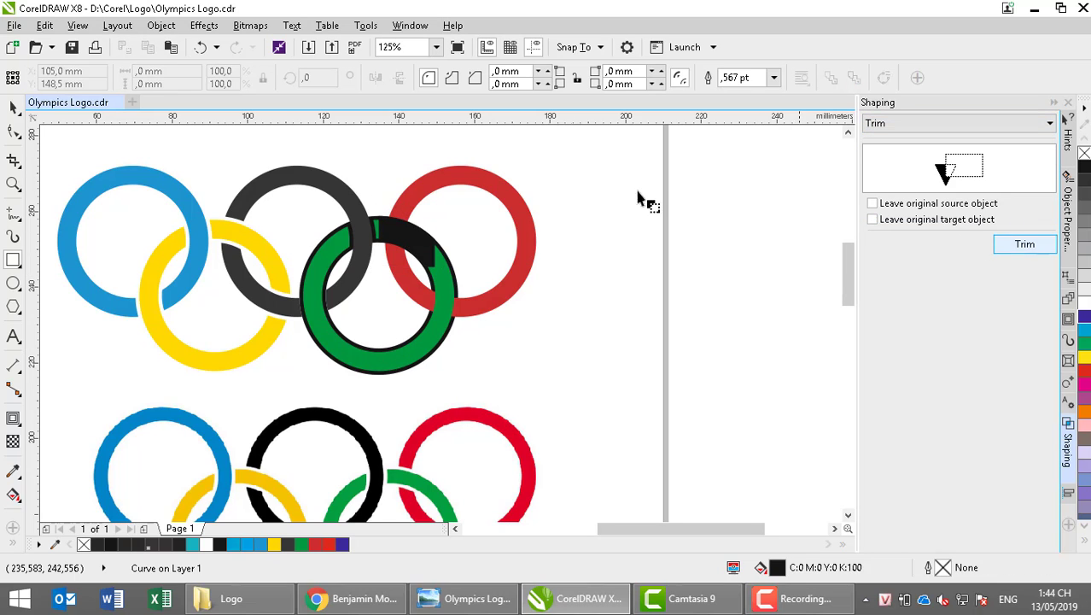
left_click(469, 178)
key("space")
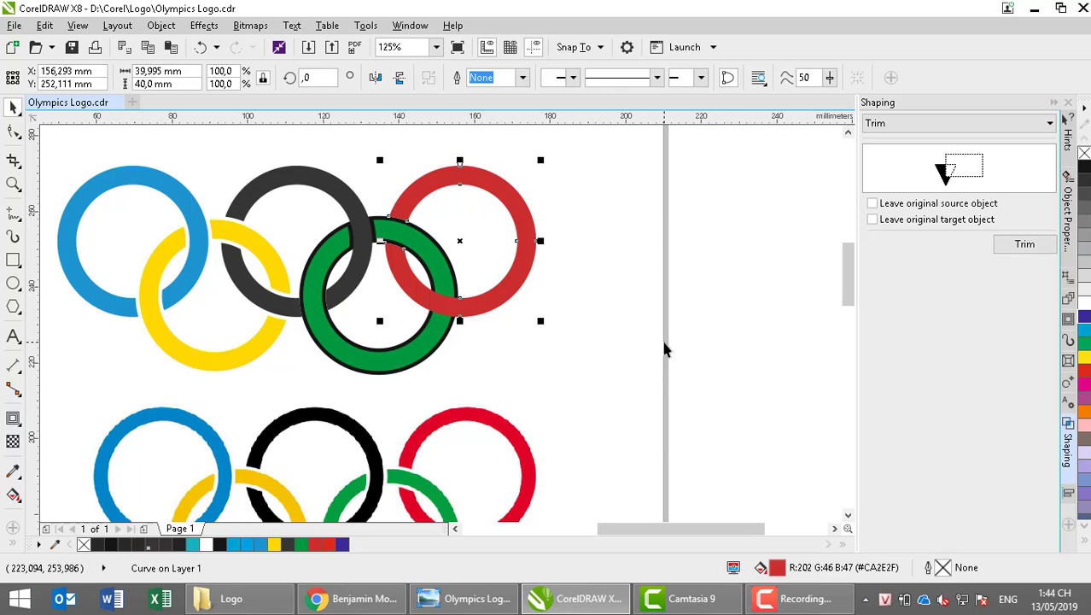
- Move the black contour ring off the green ring and centre it on the red ring
left_click_drag(409, 343, 674, 315)
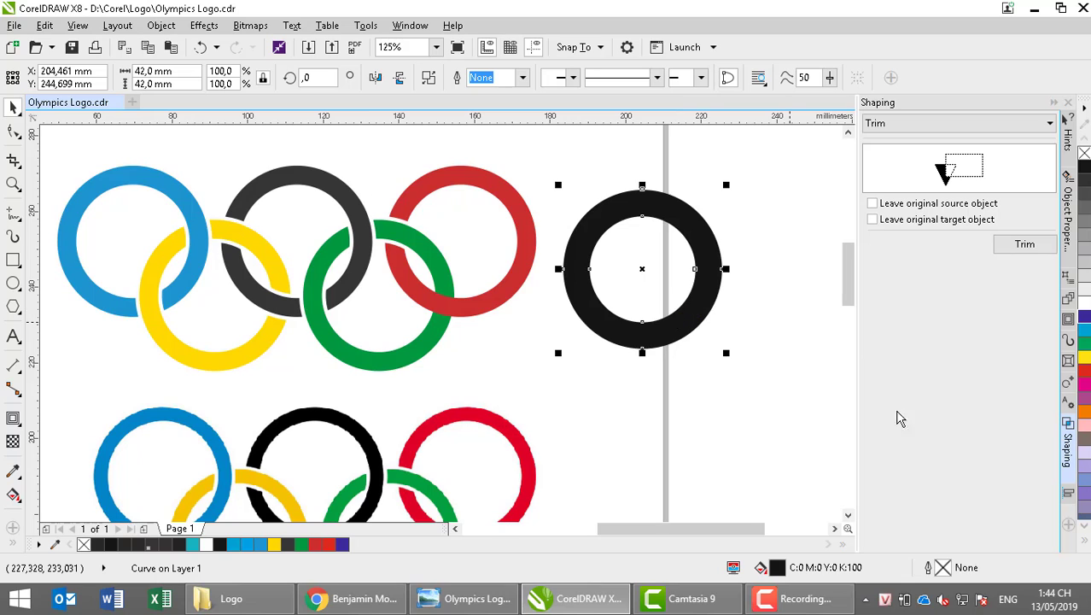
left_click(849, 514)
left_click(848, 514)
left_click(848, 515)
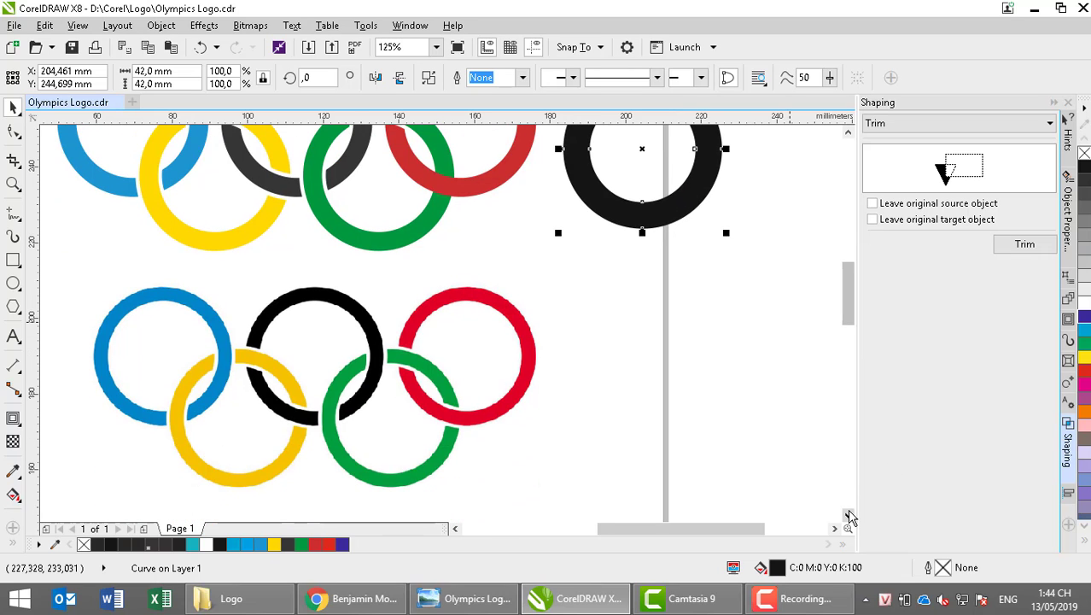
left_click(848, 133)
left_click(848, 133)
left_click(848, 133)
left_click(848, 133)
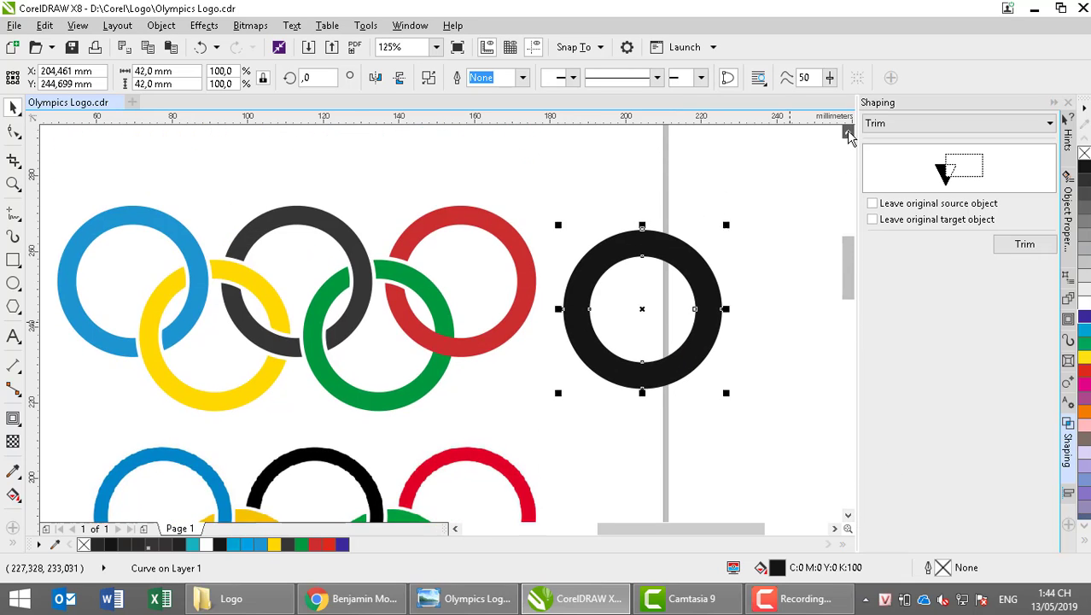
left_click(732, 322)
left_click(638, 248)
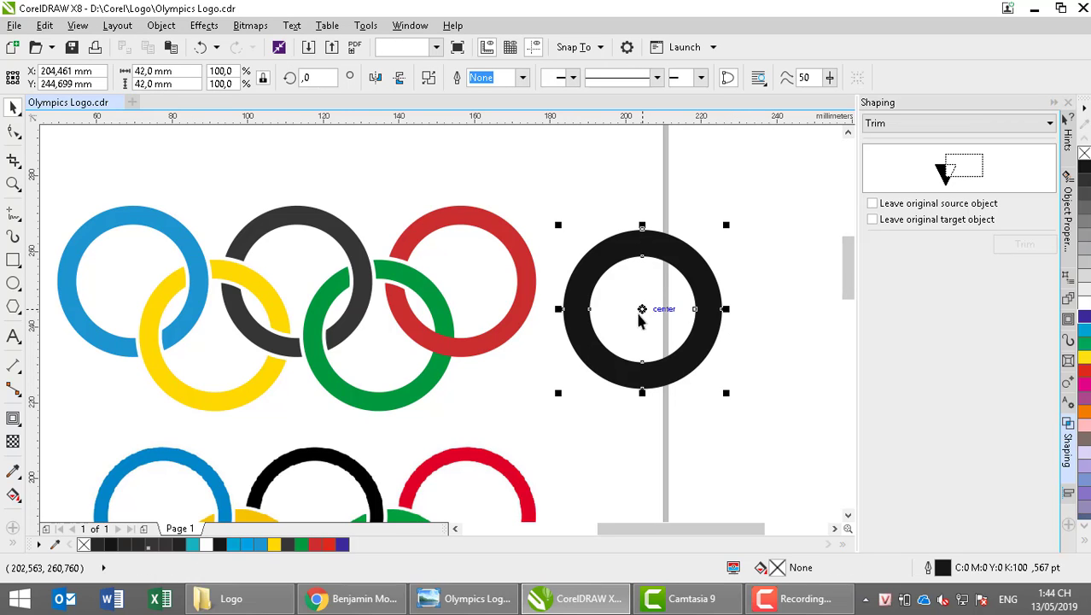
left_click_drag(642, 309, 461, 280)
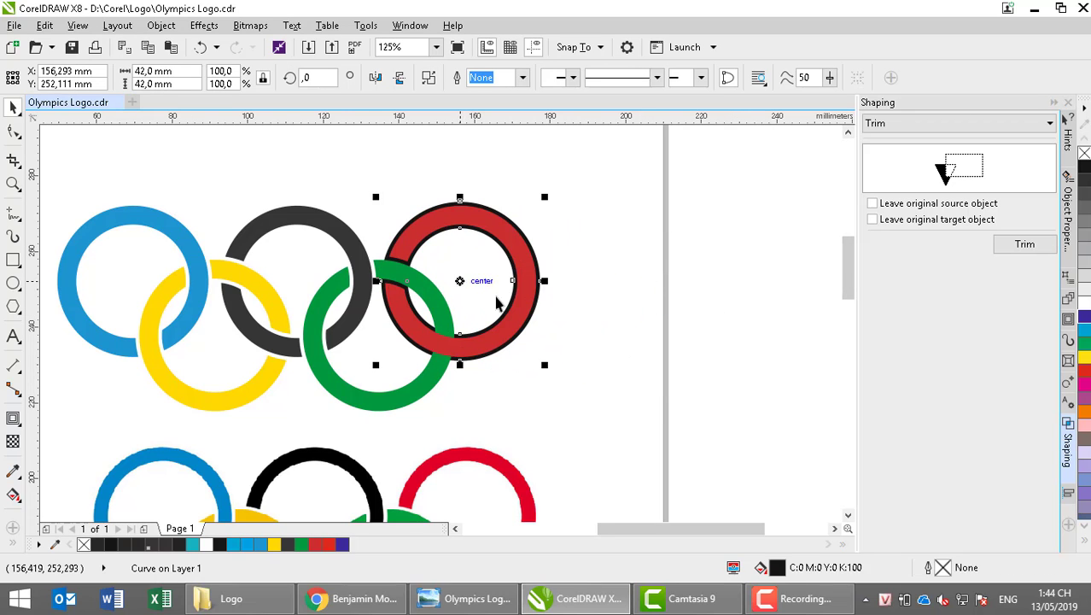
- Draw a rectangle about 14 mm wide and 18 mm high over the lower crossing of the green and red rings
left_click(13, 259)
left_click_drag(477, 379, 417, 305)
- Intersect the rectangle with the red ring, keeping only the original target object
left_click(905, 126)
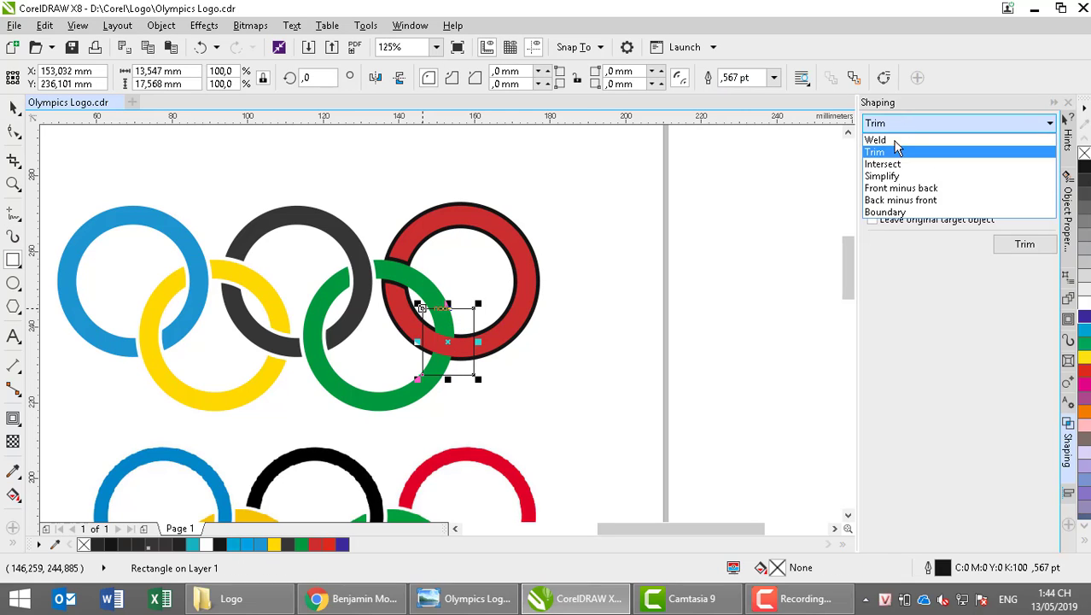
left_click(884, 163)
left_click(1009, 252)
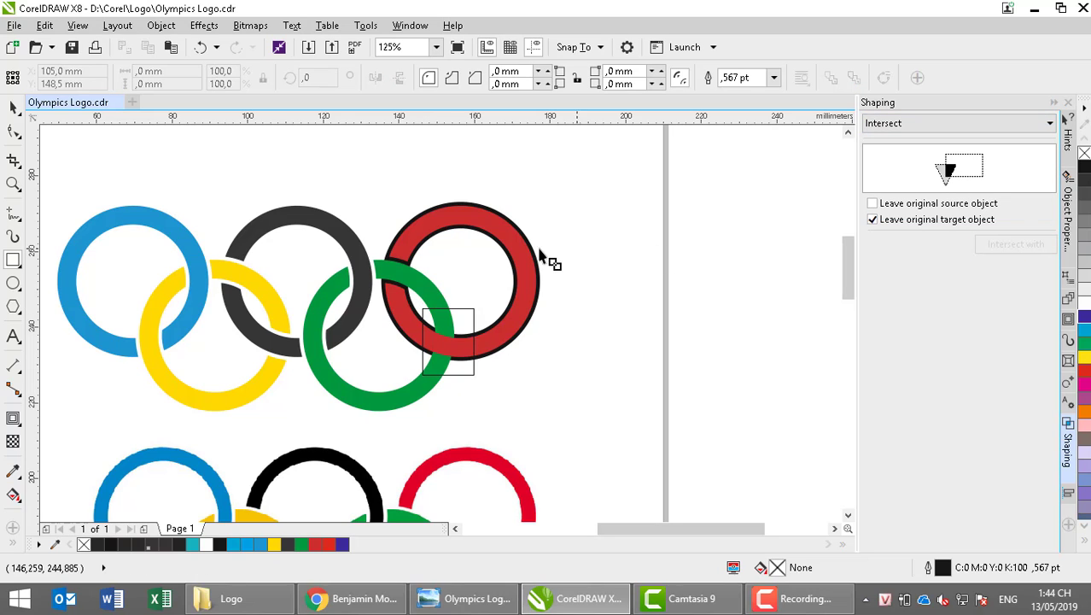
left_click(455, 206)
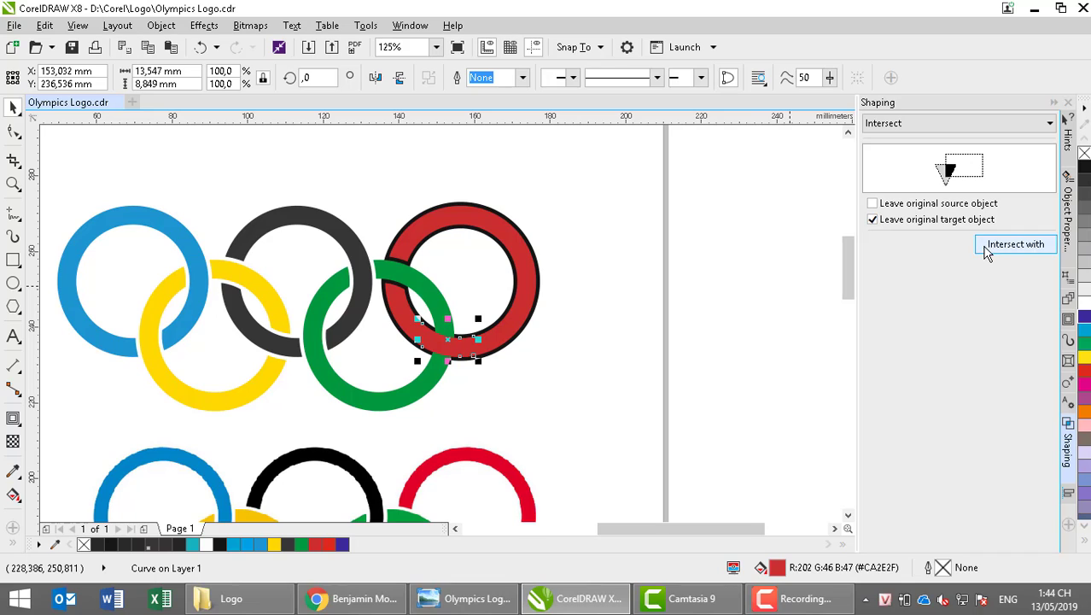
- Trim the green ring with the intersected red piece and move the black contour ring aside to check the crossing
left_click(905, 123)
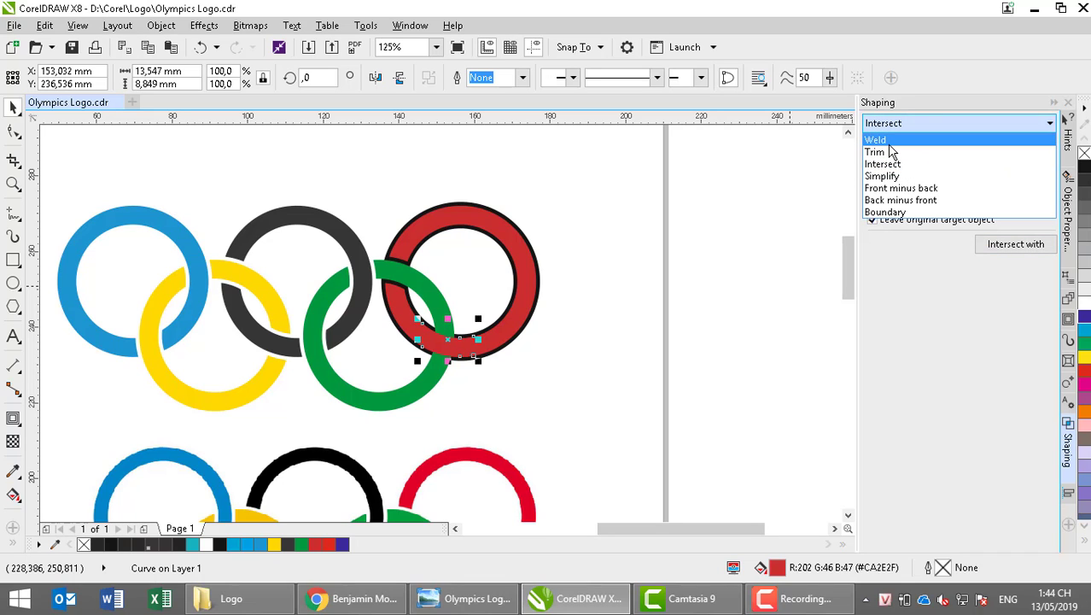
left_click(890, 153)
left_click(1016, 244)
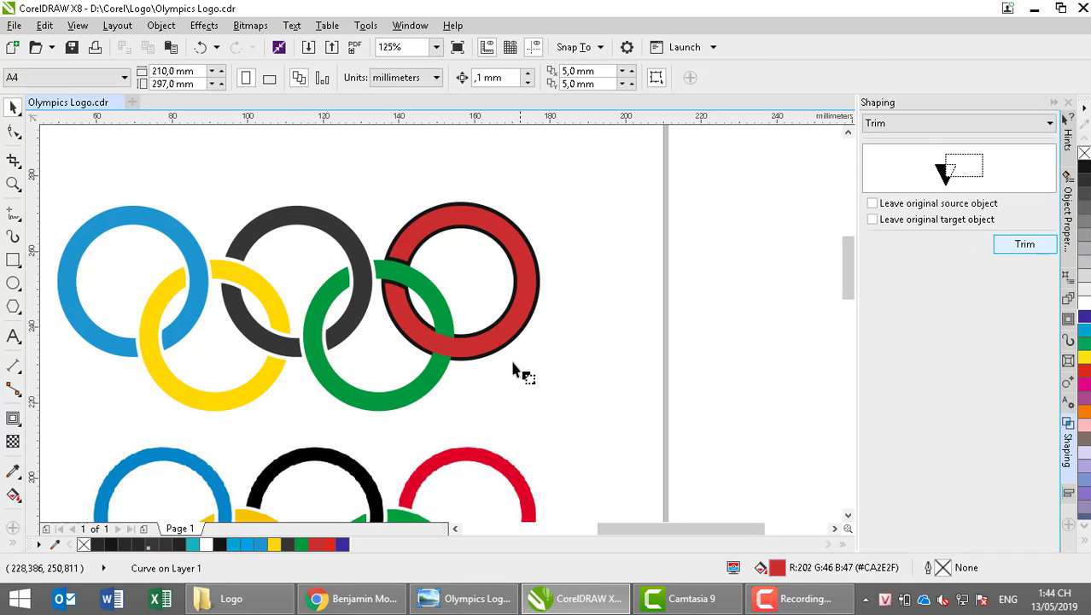
left_click(421, 389)
left_click(531, 387)
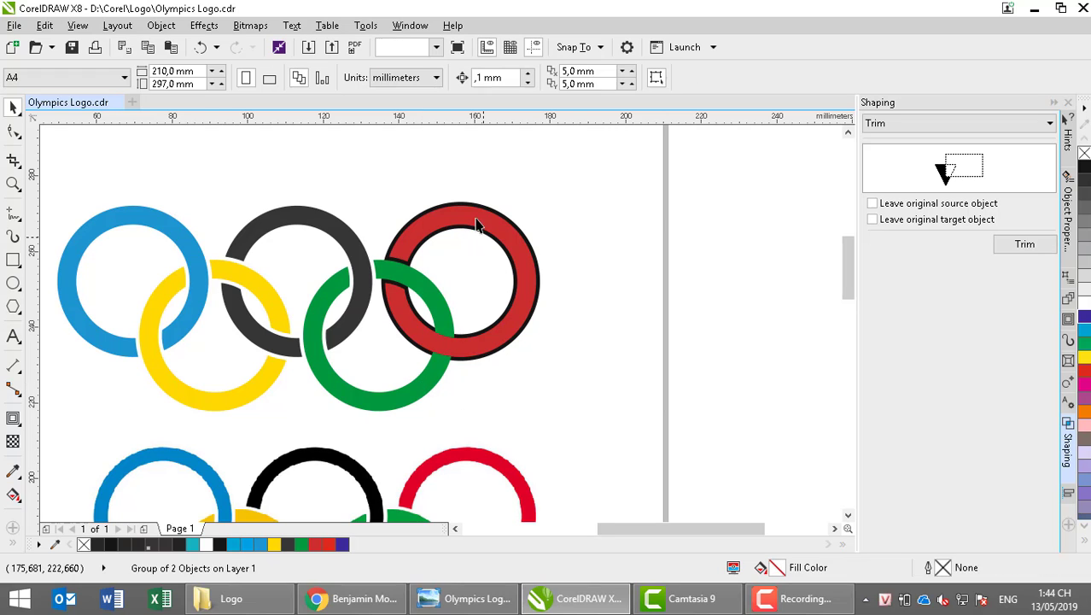
left_click_drag(468, 210, 641, 200)
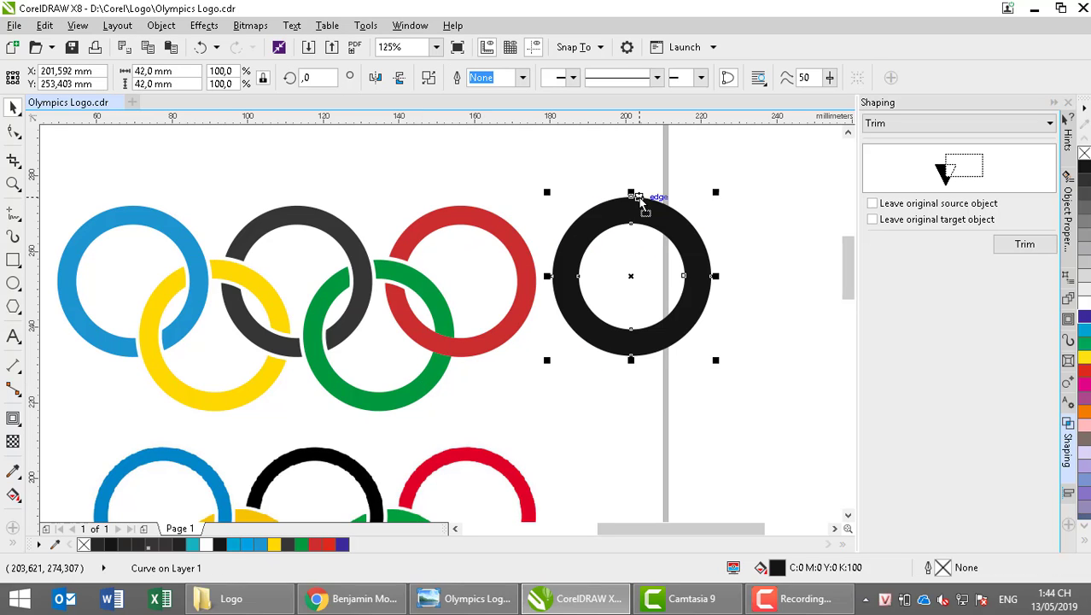
- Undo the contour ring's move, the green ring's trim and the intersection with the red ring
key("ctrl+z")
key("ctrl+z")
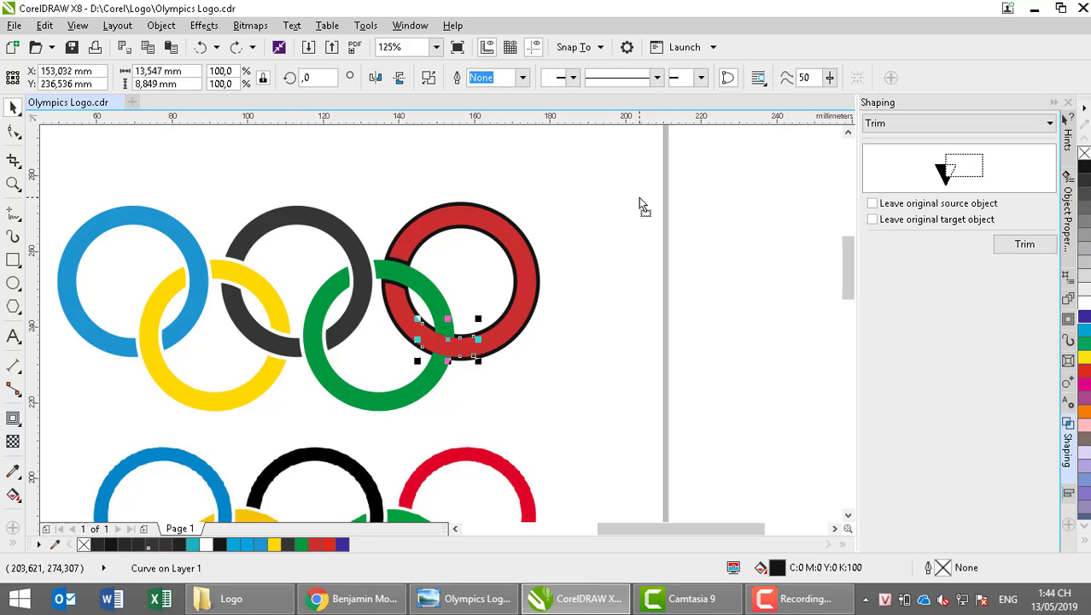
key("ctrl+z")
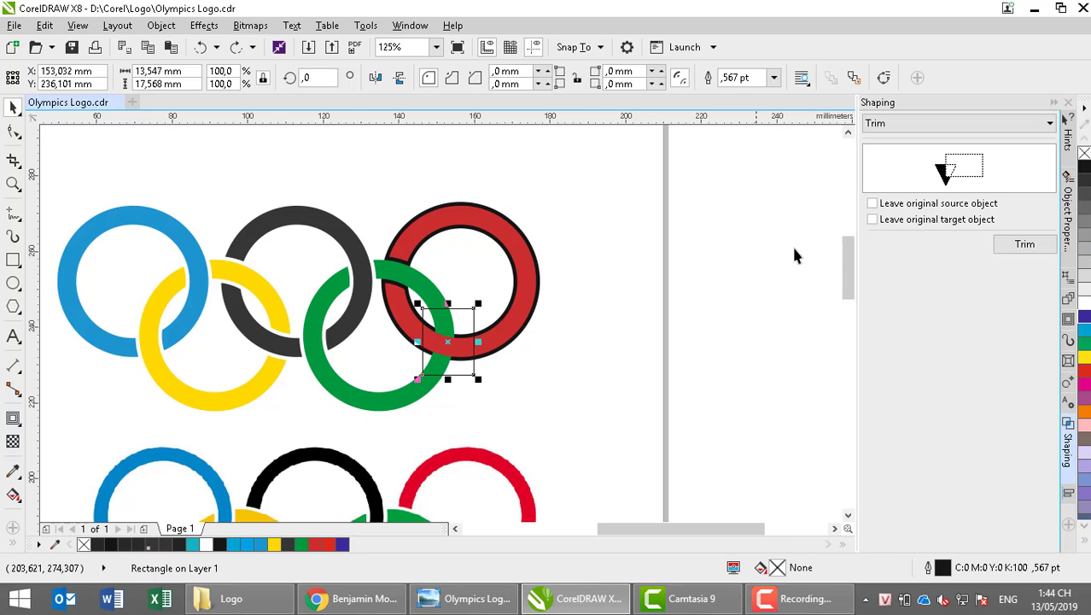
left_click(493, 318)
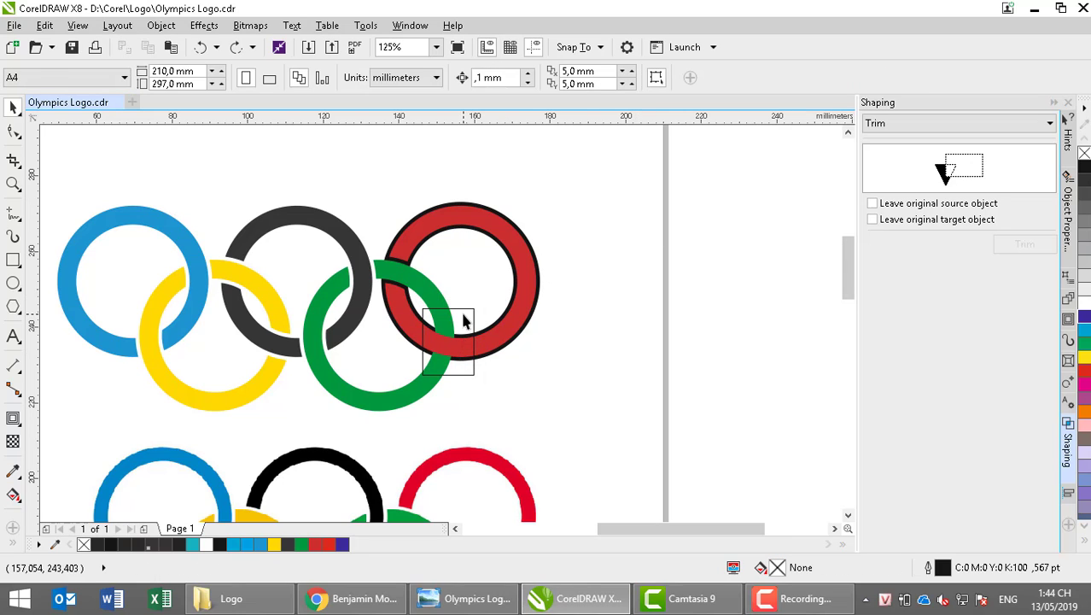
left_click(474, 321)
left_click(1023, 245)
left_click(877, 125)
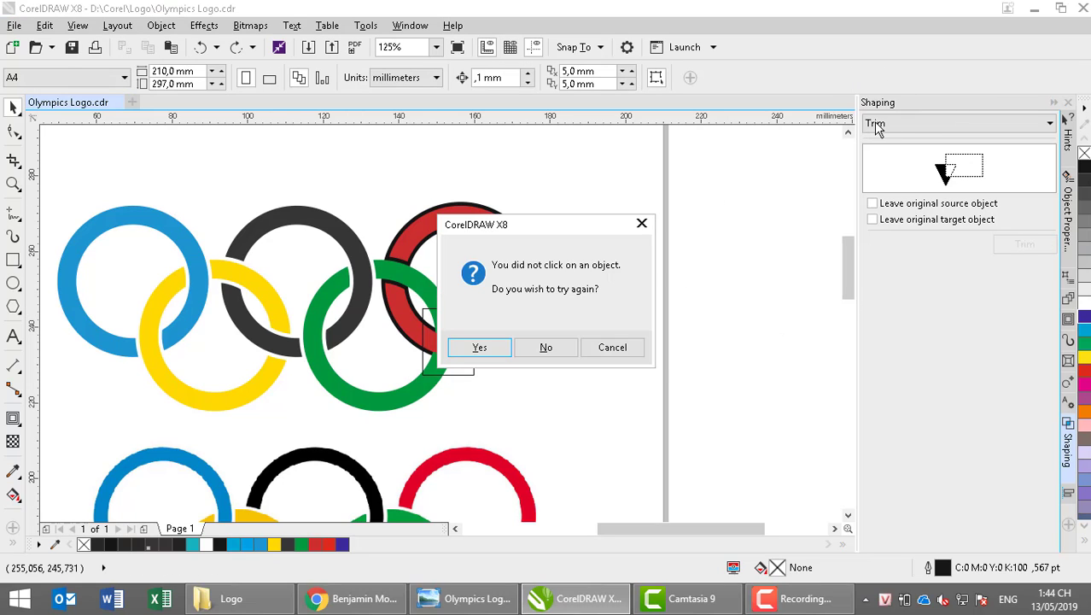
key("Escape")
- Intersect the rectangle with the black contour ring, keeping the target, and fill the resulting piece with blue C:100 M:100 Y:0 K:0
left_click(458, 373)
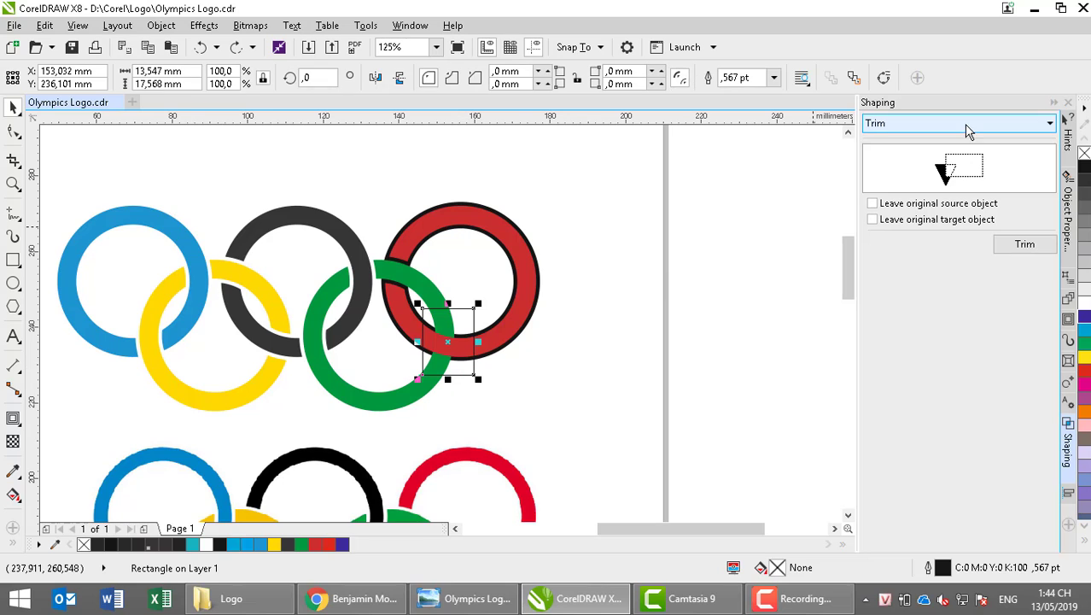
left_click(943, 127)
left_click(910, 167)
left_click(1013, 245)
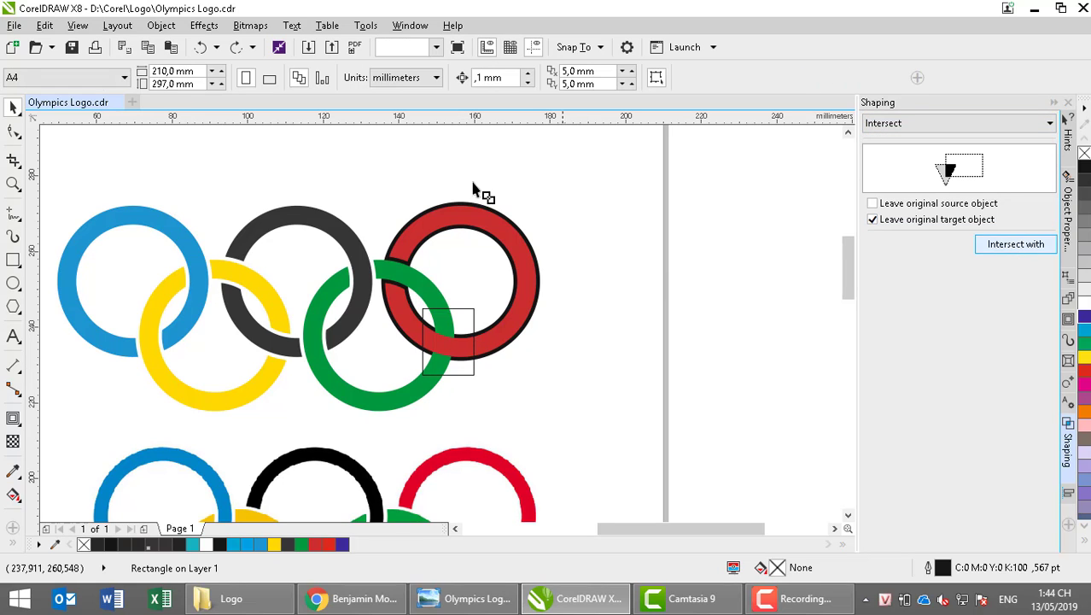
left_click(455, 205)
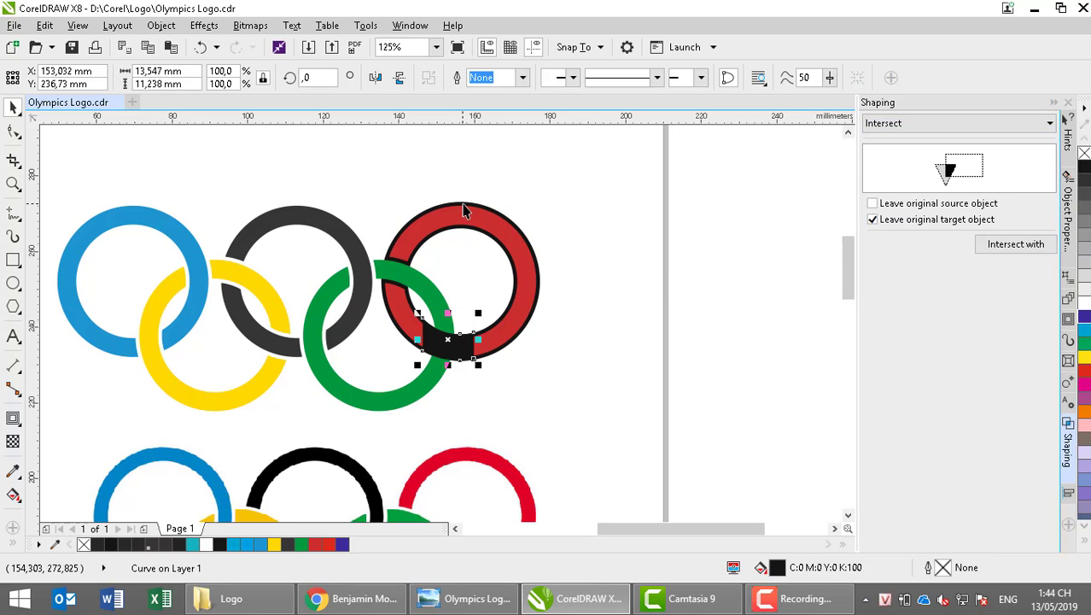
left_click(1079, 318)
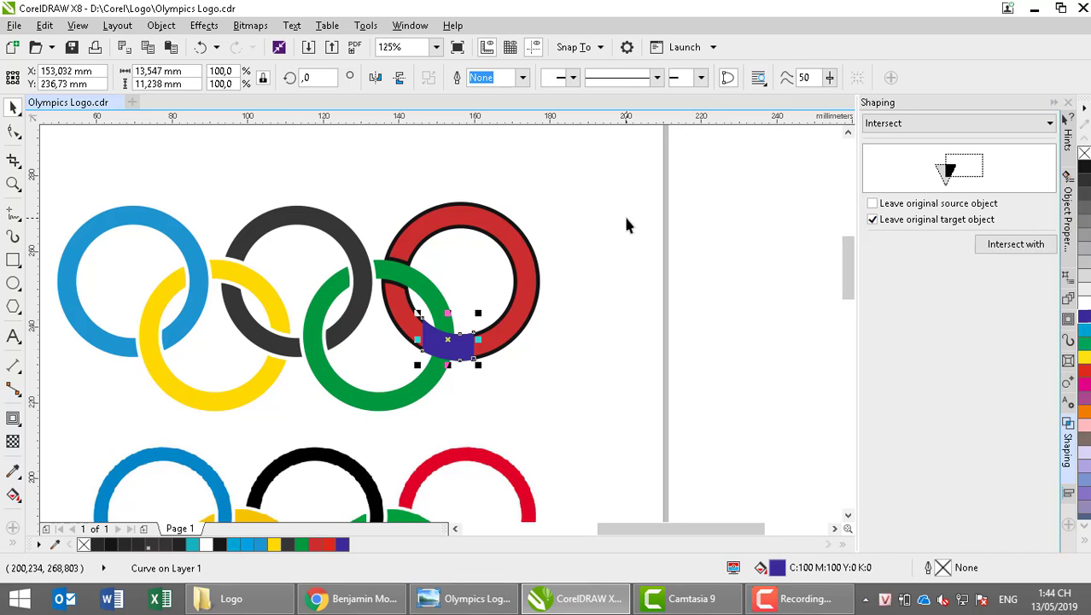
- Trim the green ring with the blue arc piece, keeping neither original object
left_click(967, 125)
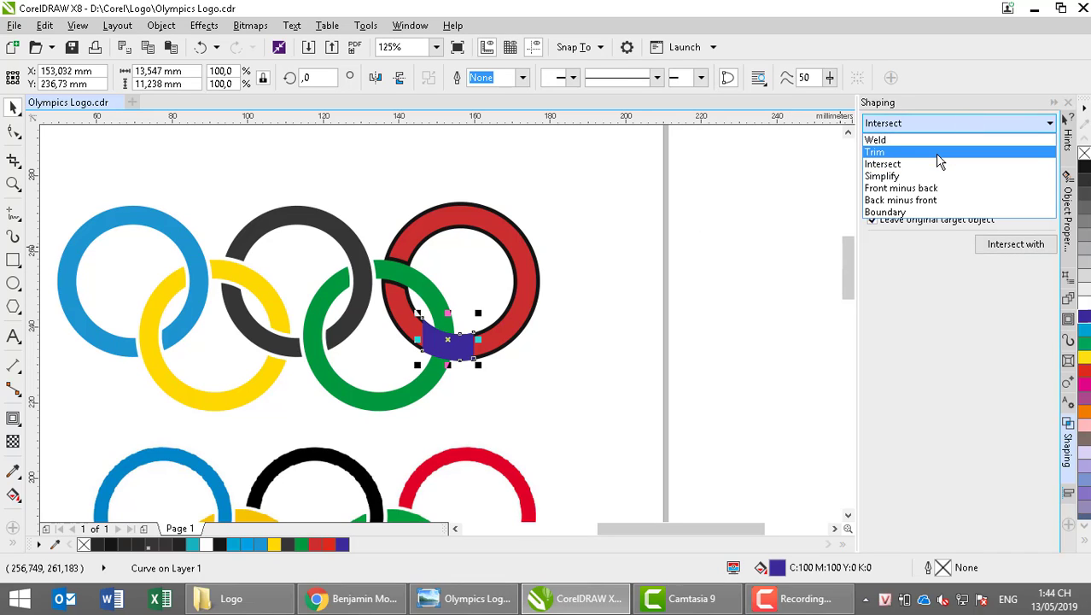
left_click(939, 151)
left_click(1025, 245)
left_click(454, 273)
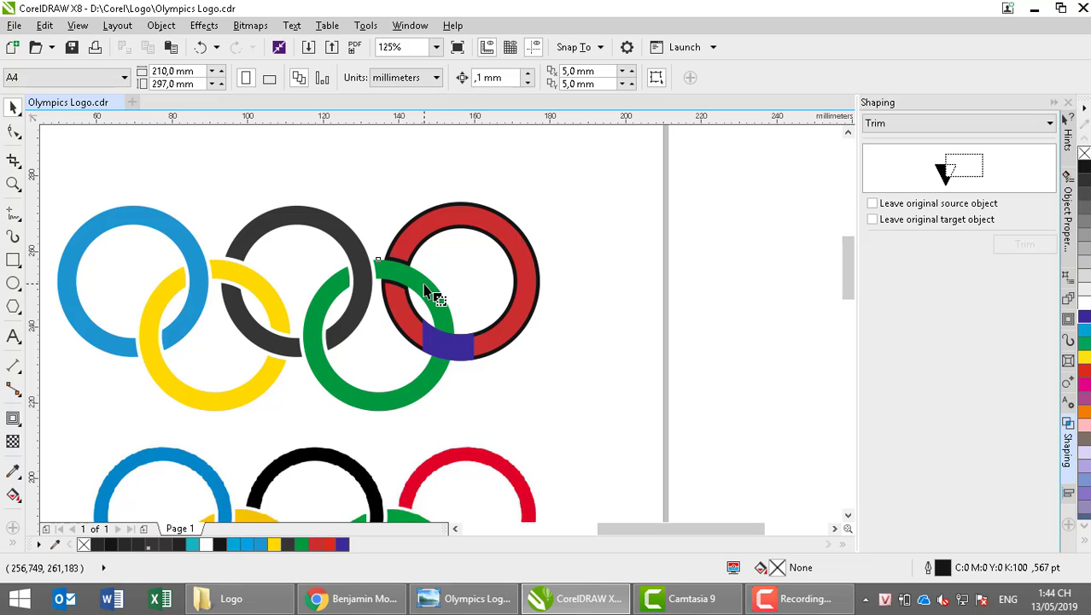
- Move the black contour ring off the red ring and place it in the empty area left of the two logos
left_click_drag(489, 242, 687, 245)
left_click(582, 359)
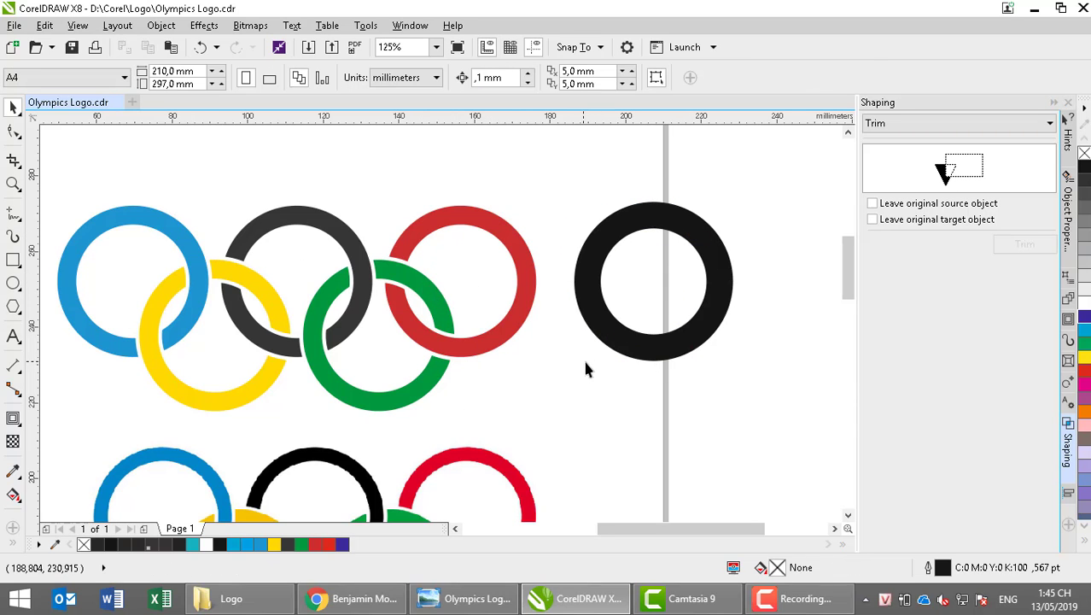
scroll(586, 365, "down", 2)
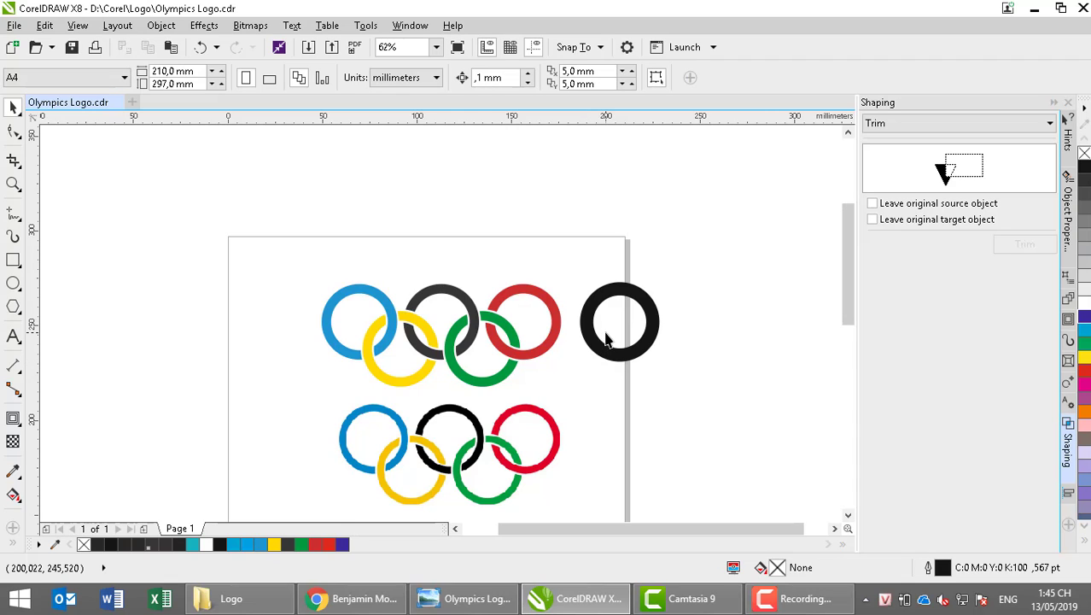
left_click_drag(622, 342, 280, 388)
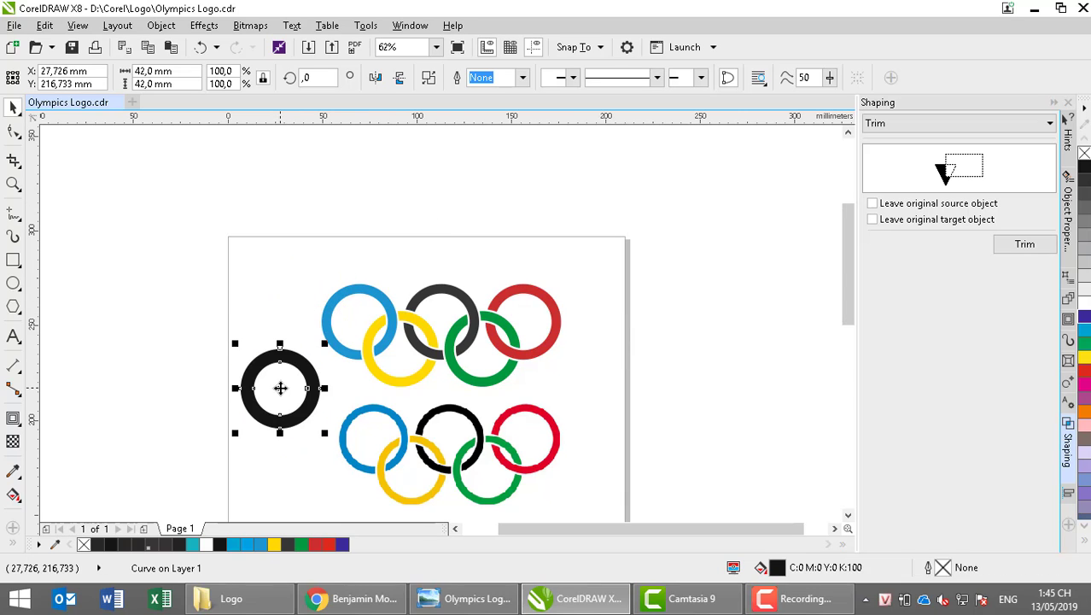
left_click(12, 418)
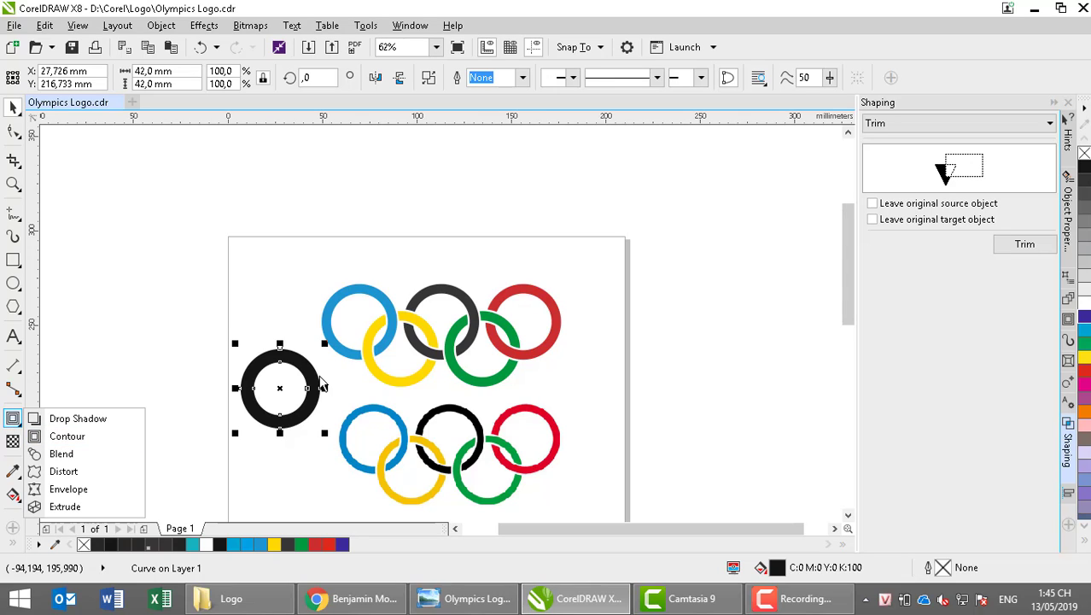
left_click(360, 298)
left_click(359, 298)
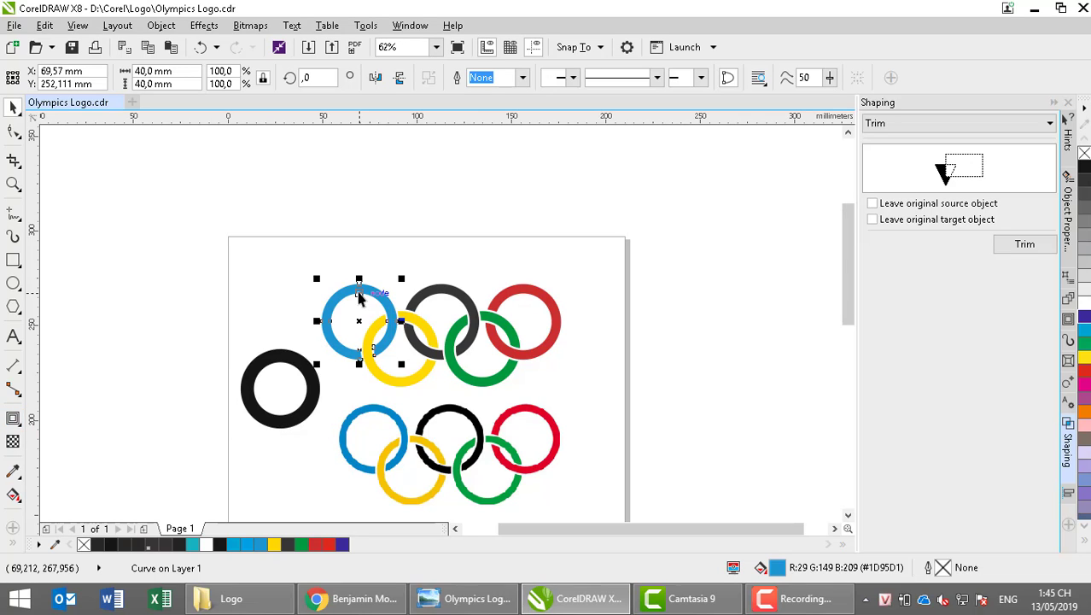
left_click(286, 312)
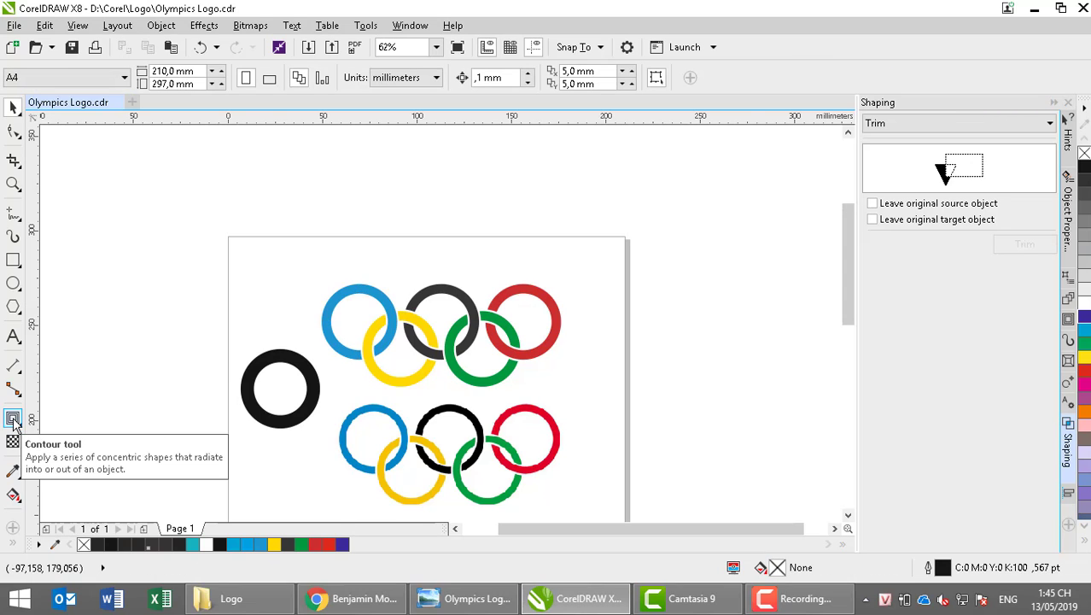
left_click(315, 385)
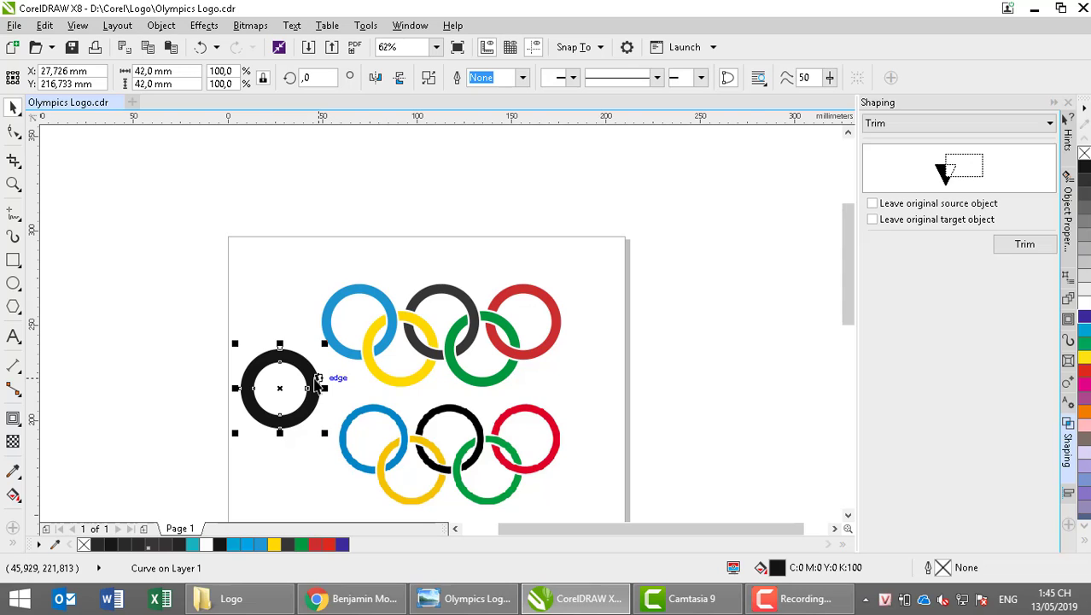